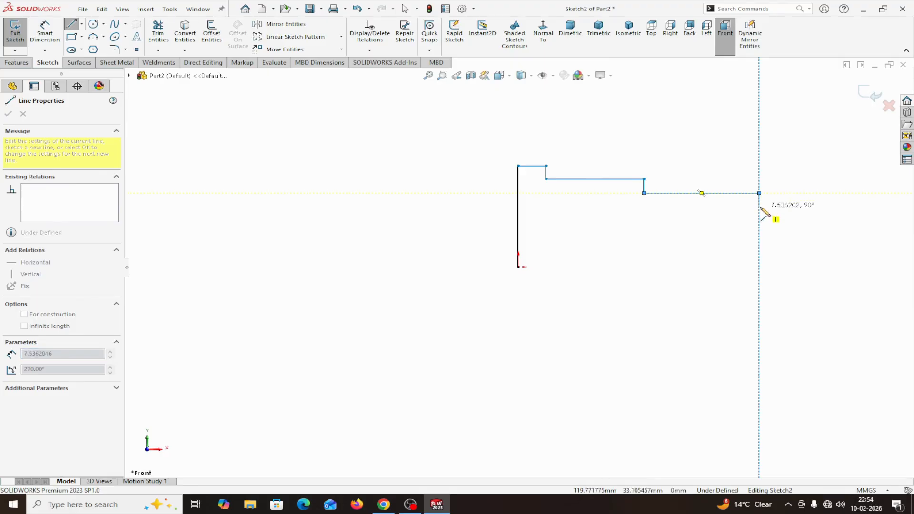
Finish the stepped profile about 7.5 mm down, 39 mm across and 33 mm down, close it to the origin, and make the closing line construction
click(758, 206)
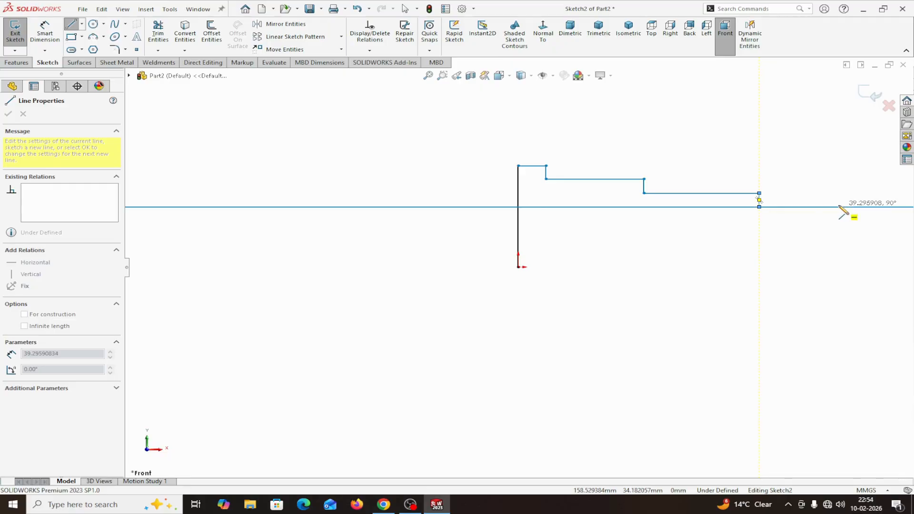
click(838, 207)
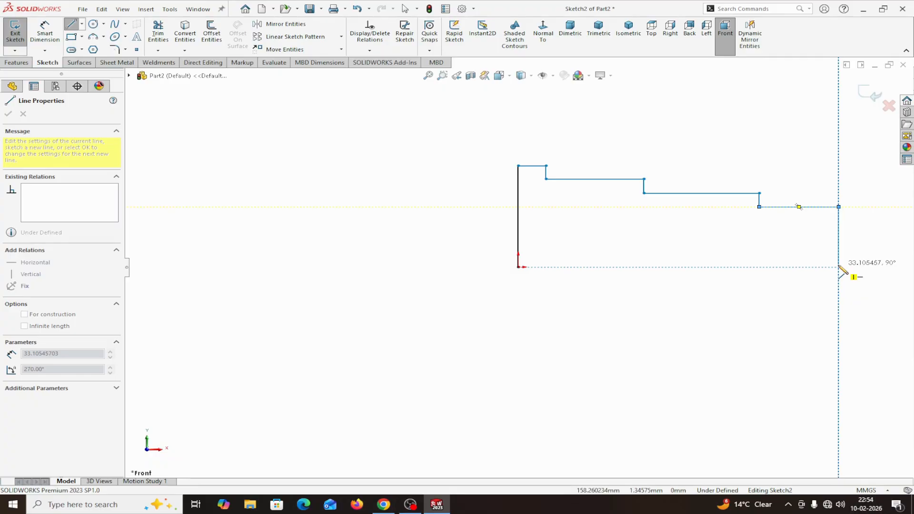
click(838, 266)
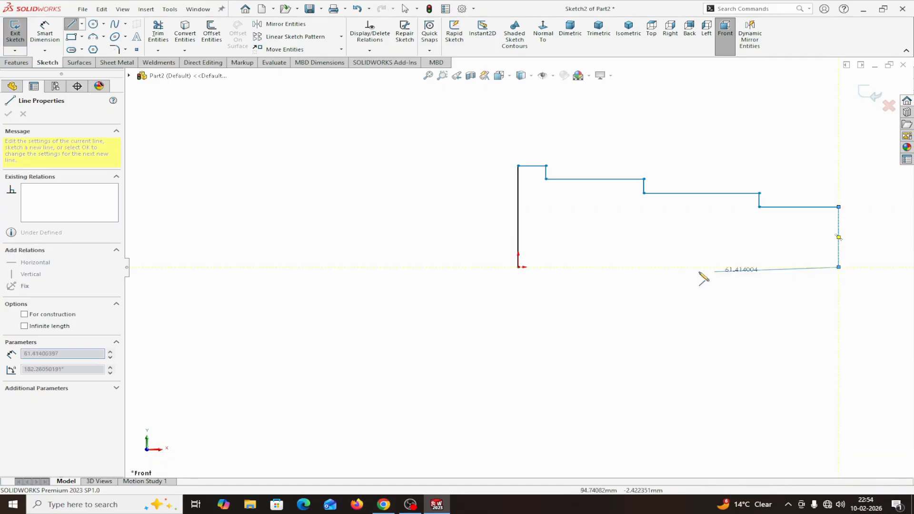
click(518, 267)
right_click(518, 267)
click(547, 272)
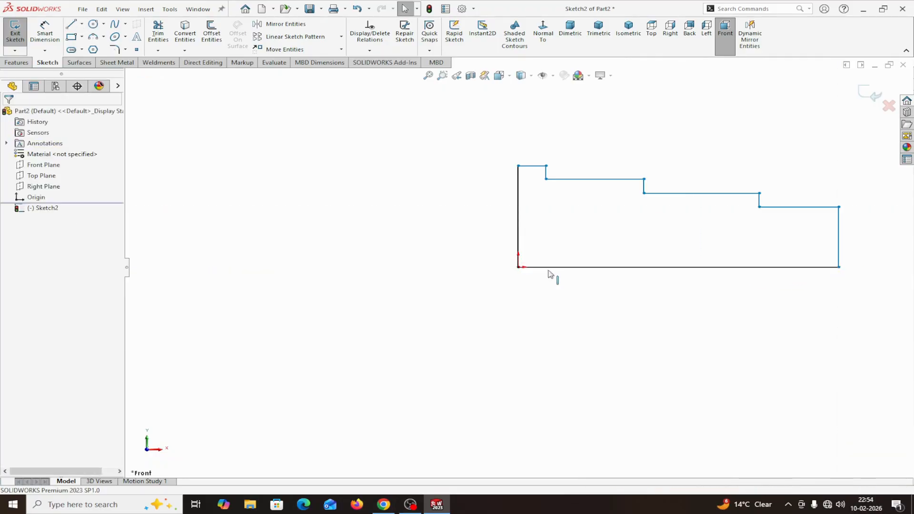
click(551, 267)
click(599, 241)
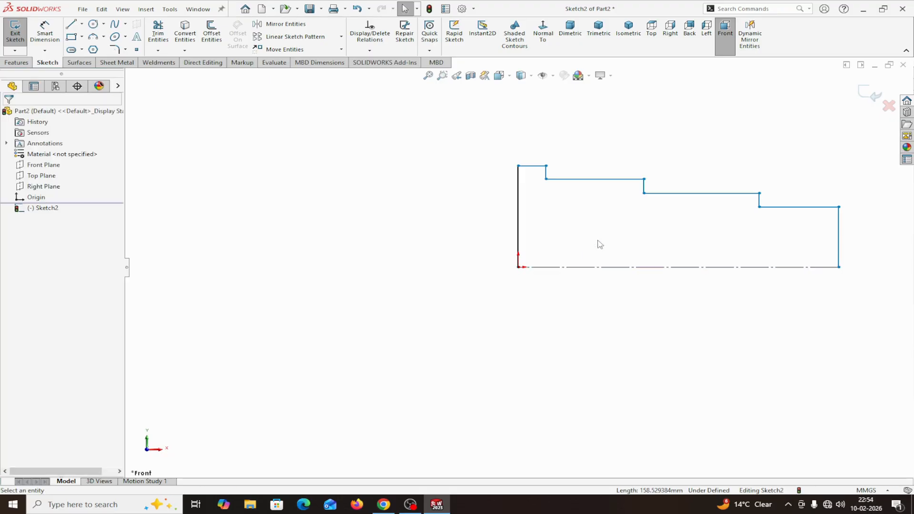
Add a 90 mm diameter dimension between the profile's upper-left corner and the horizontal centerline, placed beside the profile
click(45, 31)
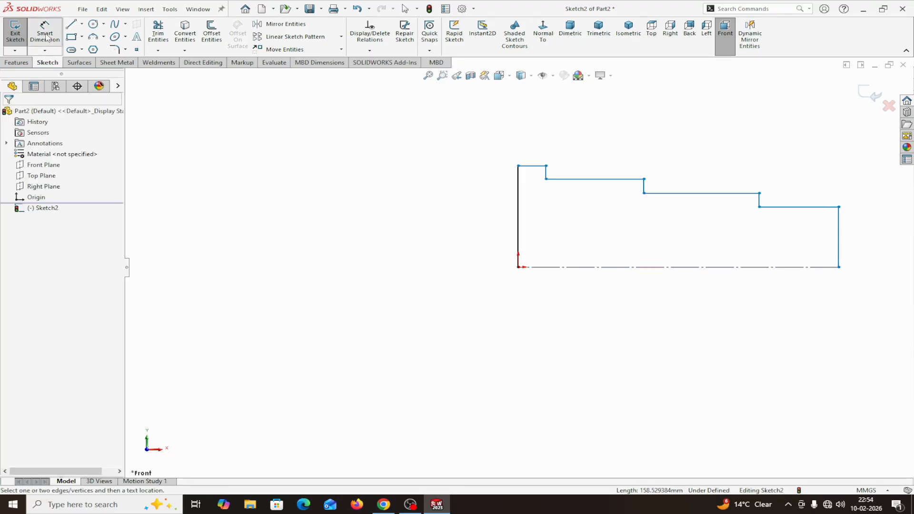
click(518, 166)
click(541, 267)
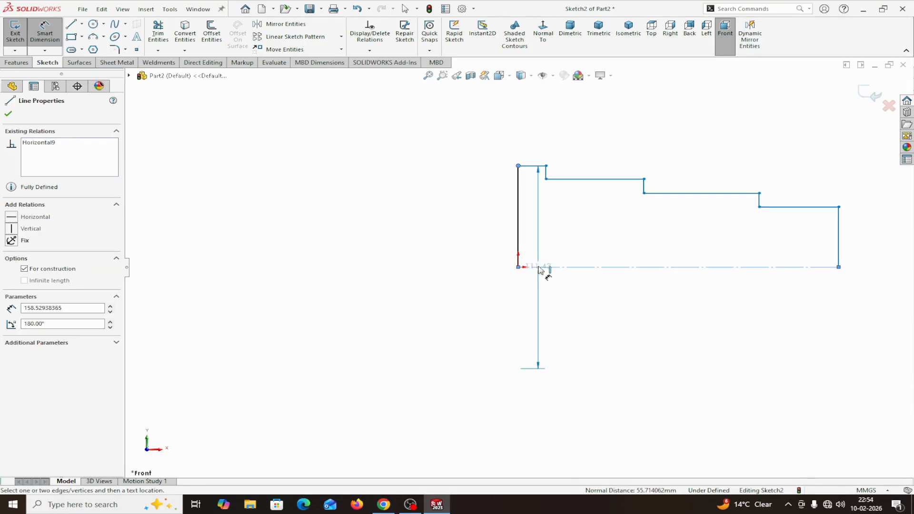
click(473, 289)
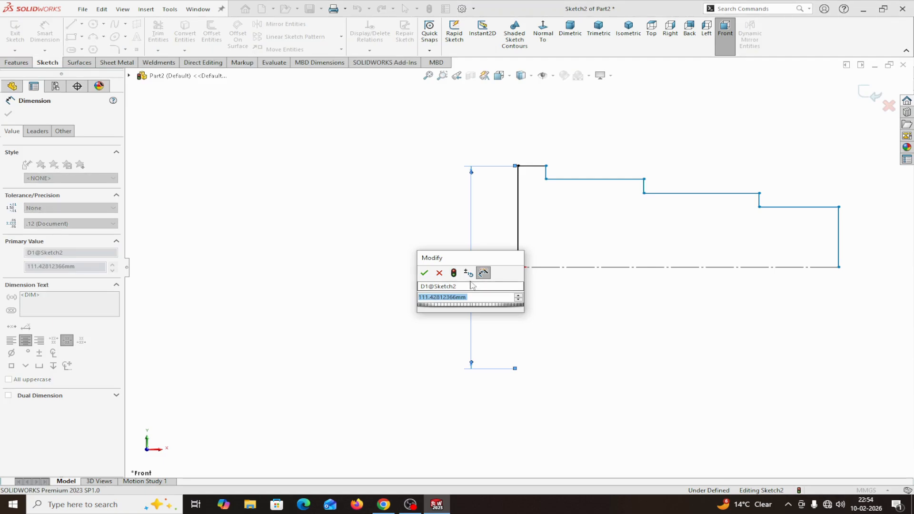
text(90)
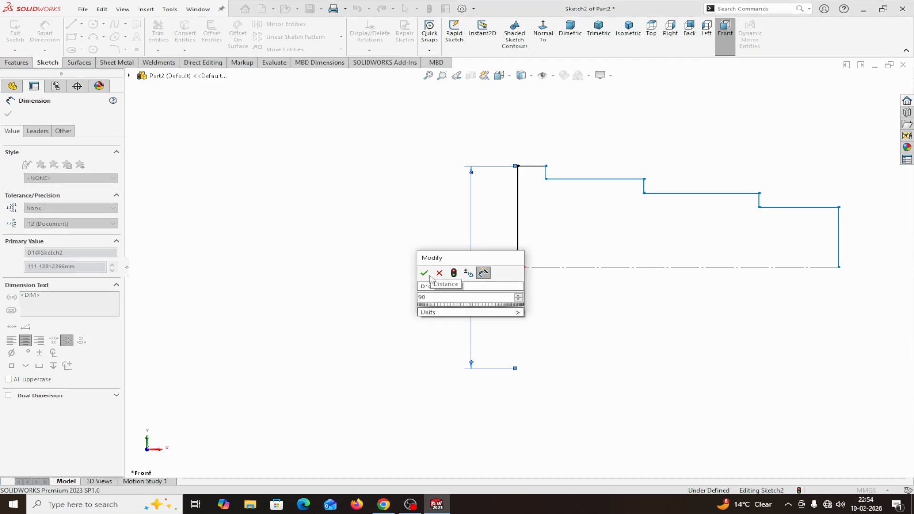
click(424, 273)
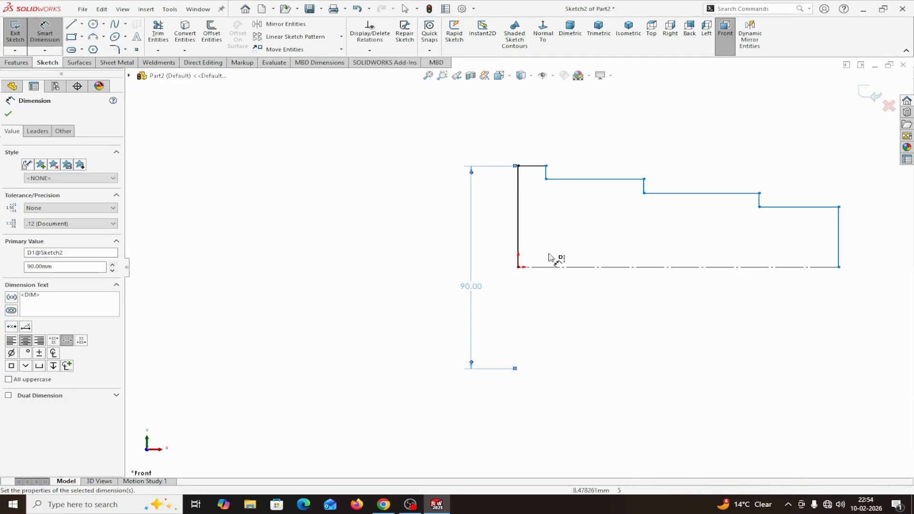
Dimension the second step's horizontal line to the centerline as a 78 mm diameter
click(579, 181)
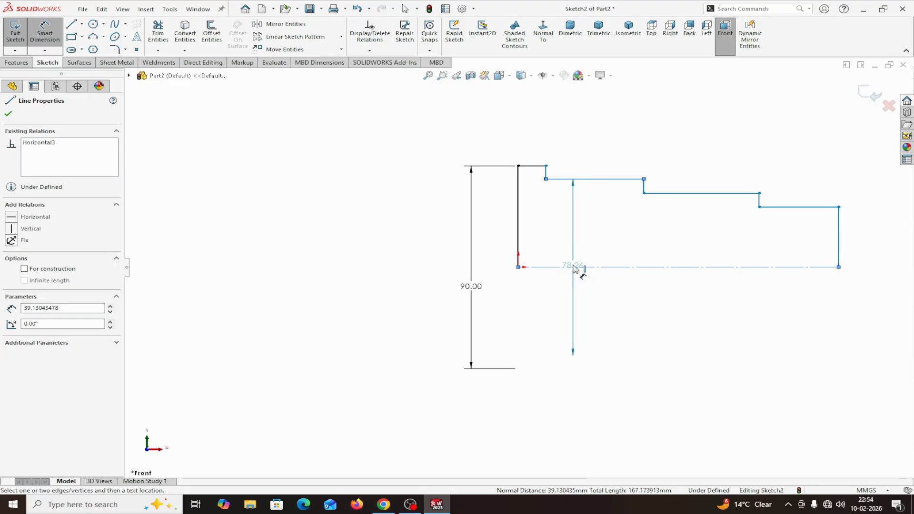
click(574, 295)
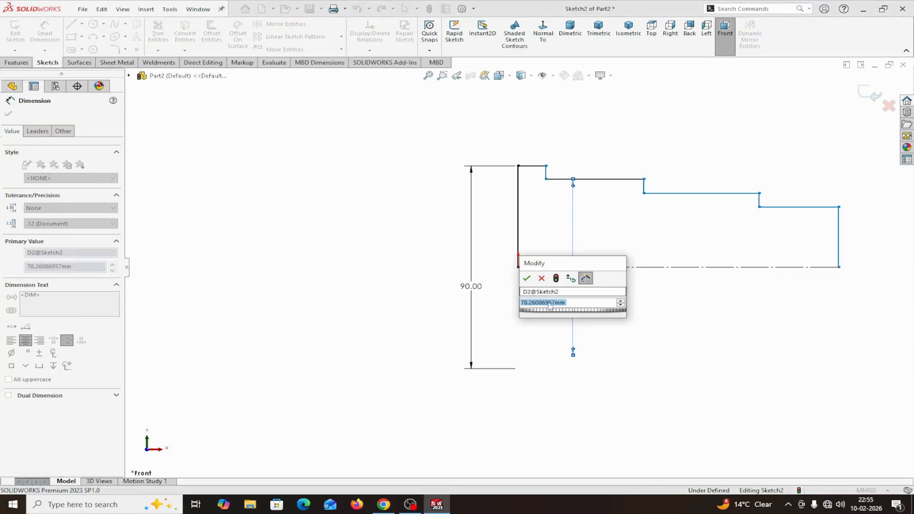
text(78)
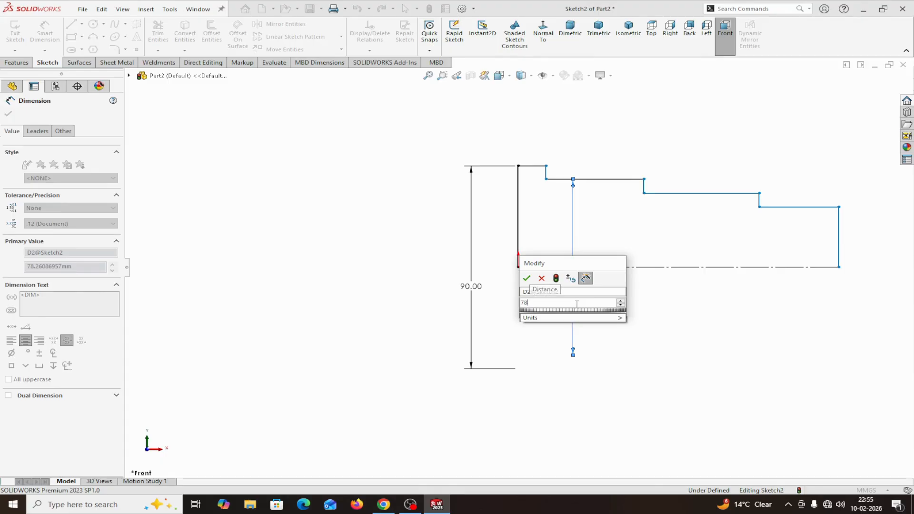
click(527, 278)
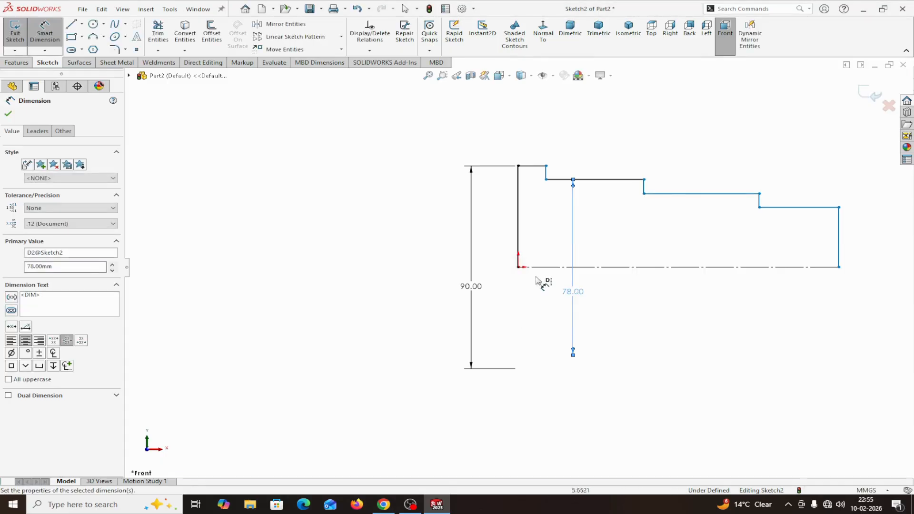
Dimension the third step's horizontal line to the centerline as a 72 mm diameter
click(676, 194)
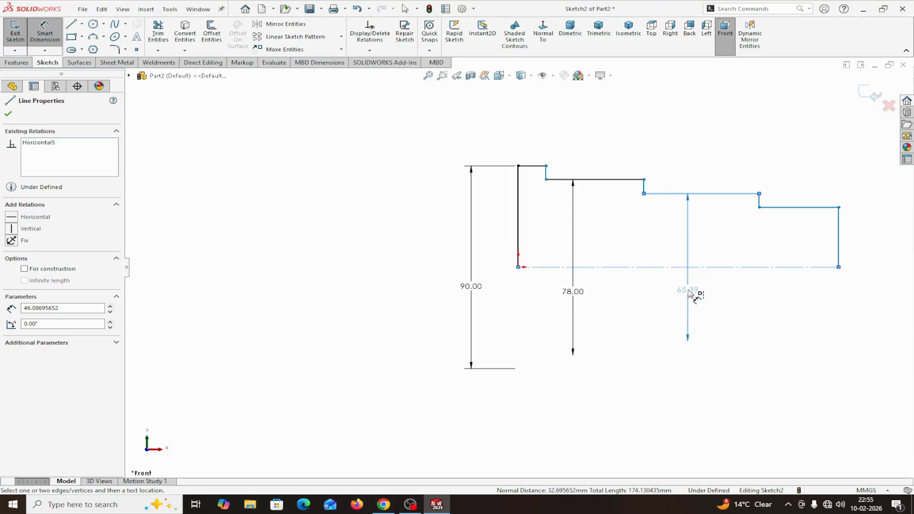
click(689, 293)
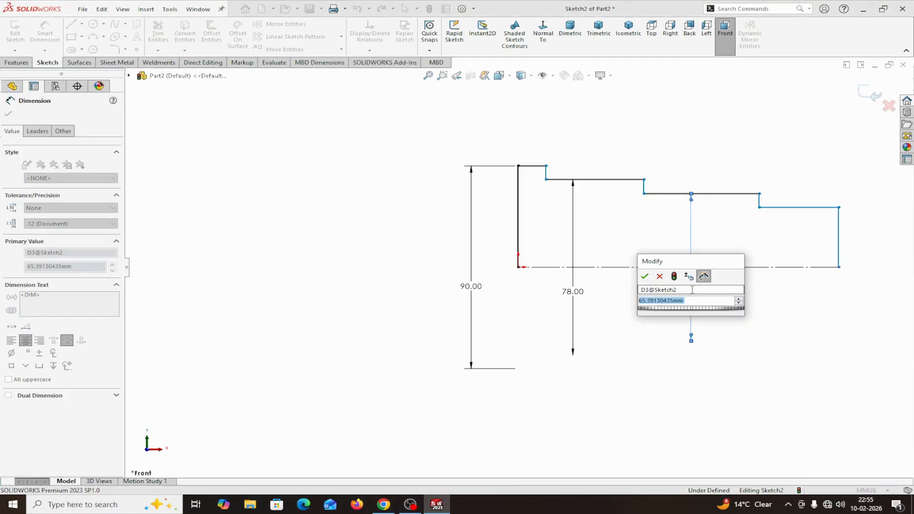
text(72)
click(644, 276)
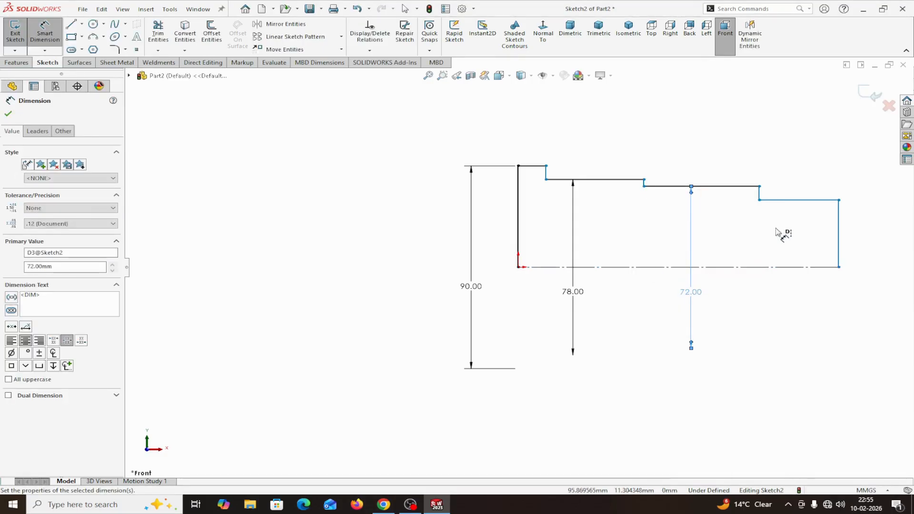
Dimension the last step's horizontal line to the centerline as a 68 mm diameter
click(785, 200)
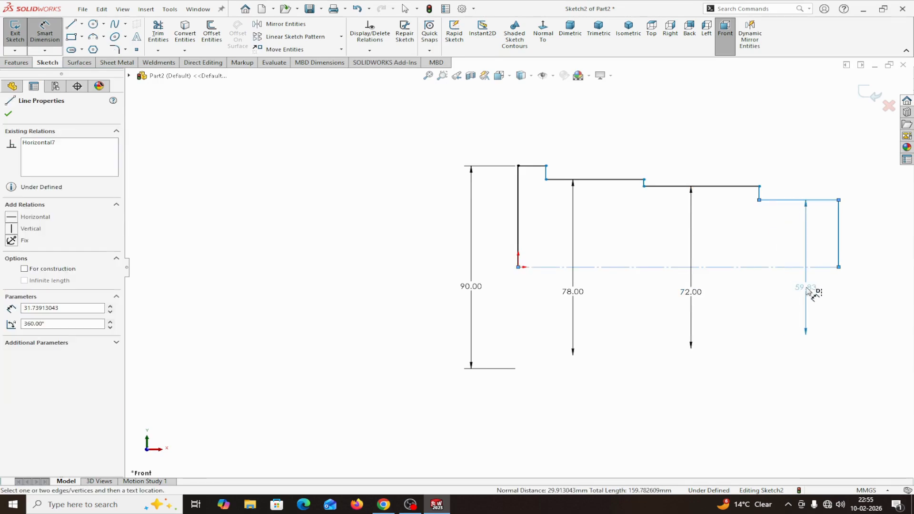
click(809, 291)
text(6)
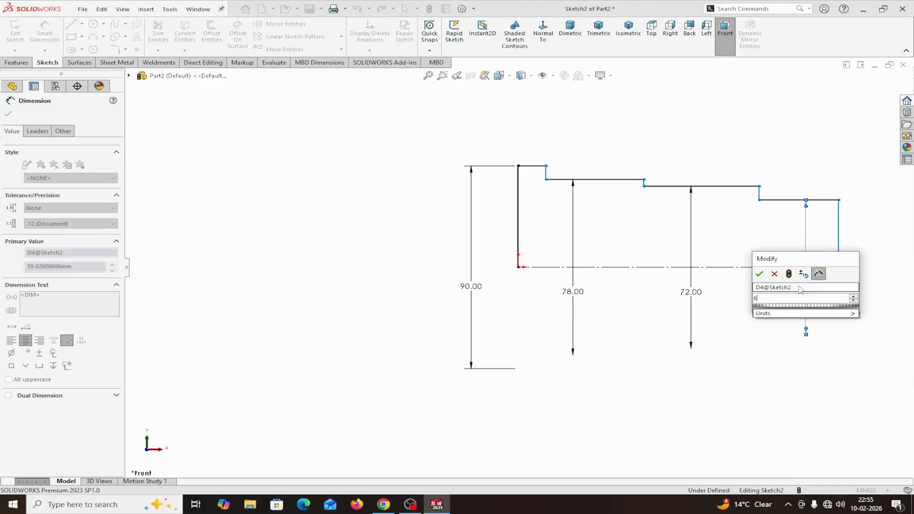
text(8)
click(758, 273)
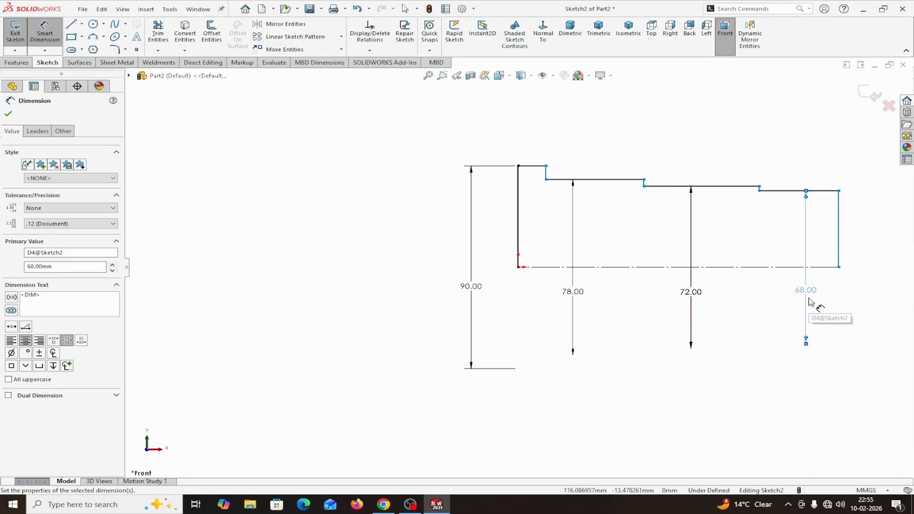
click(8, 114)
Add a 60 mm length dimension between the end points of the 68 mm diameter step, above the profile
scroll(836, 182, down, 2)
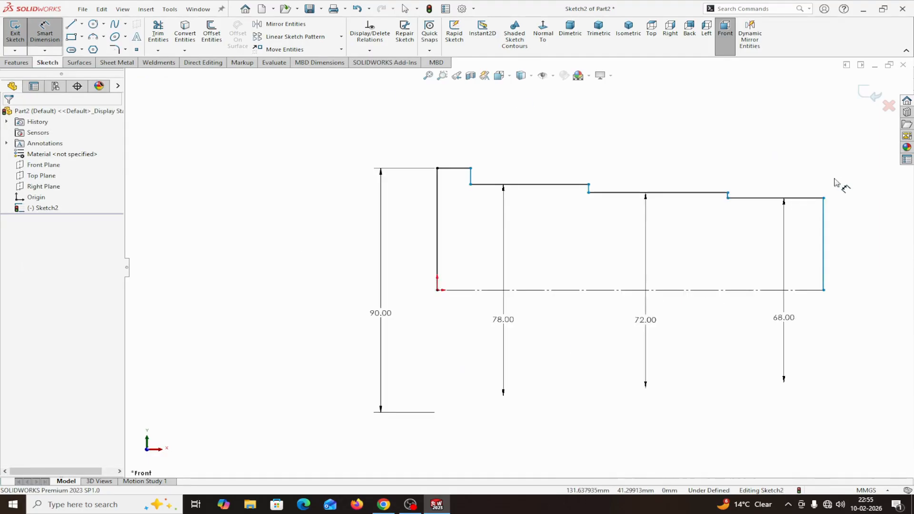
scroll(836, 182, down, 1)
click(691, 206)
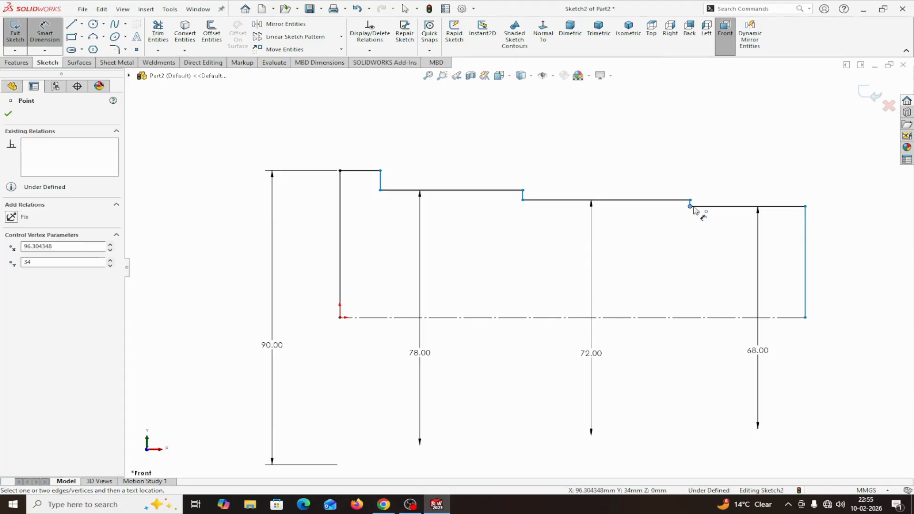
click(804, 207)
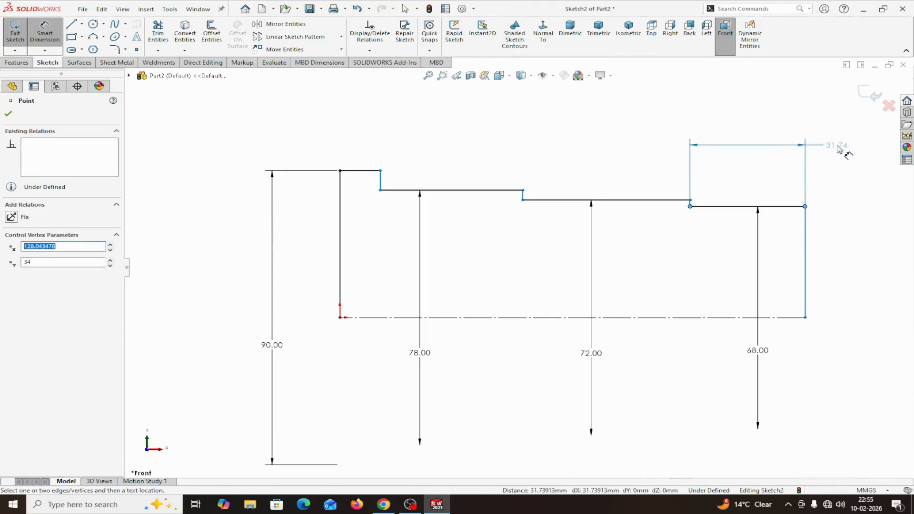
click(840, 146)
text(60)
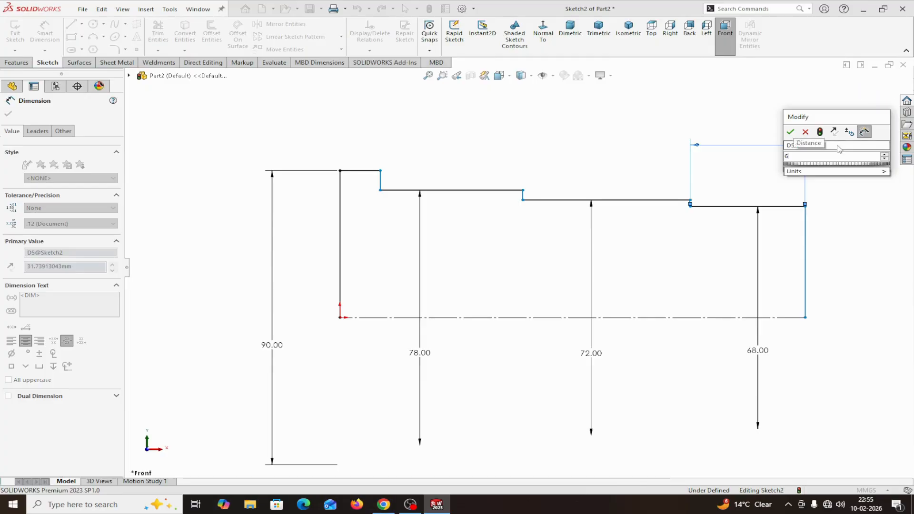
click(791, 134)
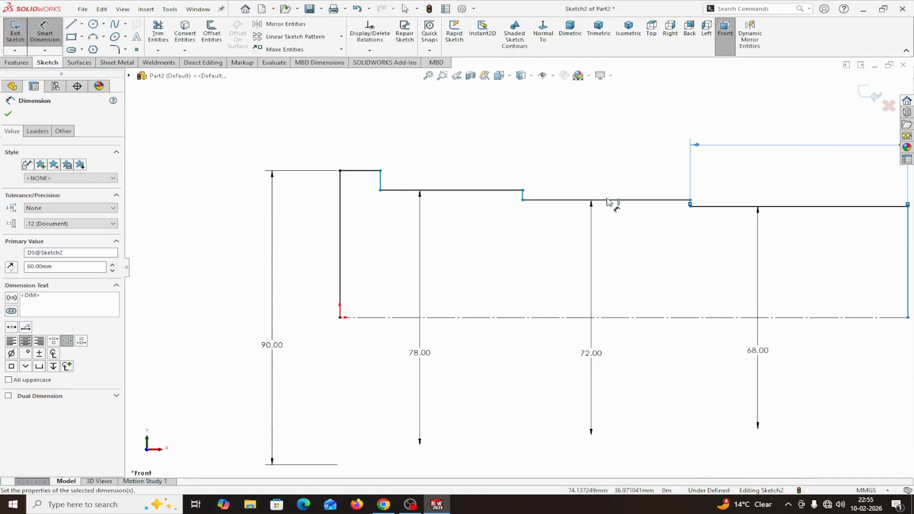
Add an 80 mm length dimension across the 72 mm diameter step, above the profile
key(f)
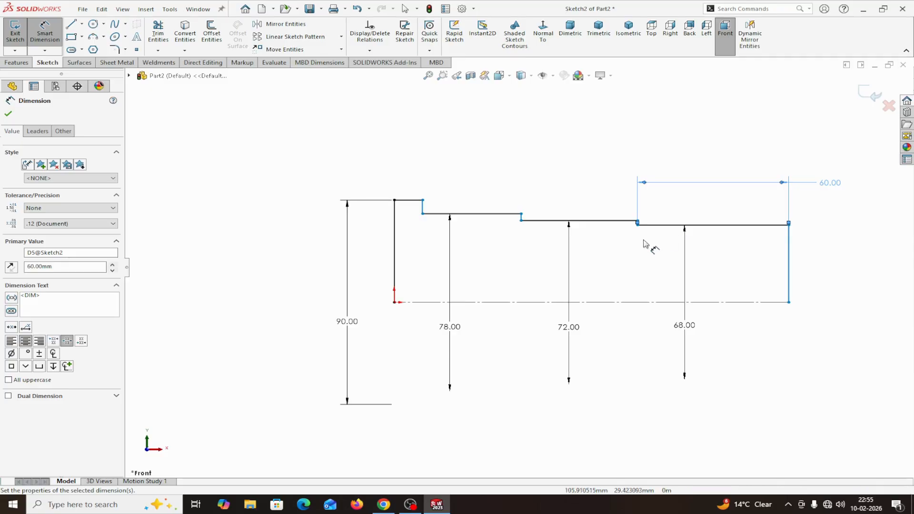
click(522, 221)
click(638, 225)
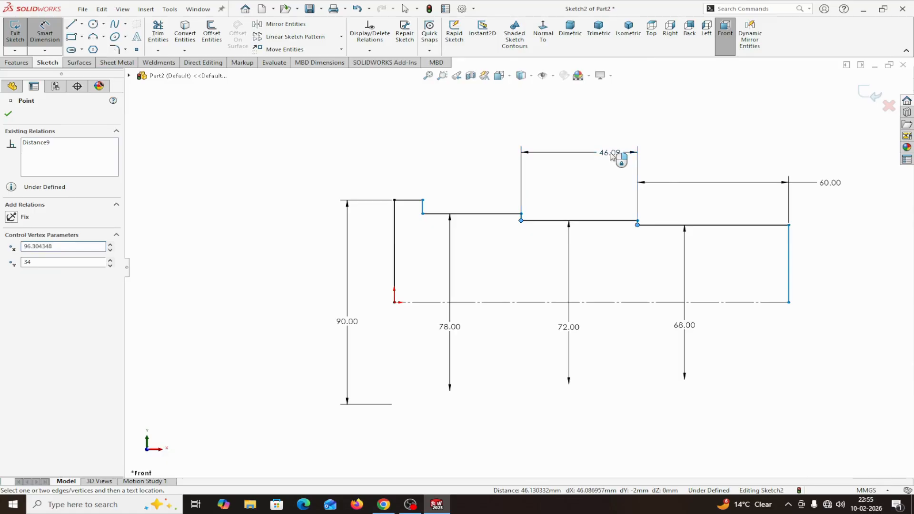
click(614, 157)
text(80)
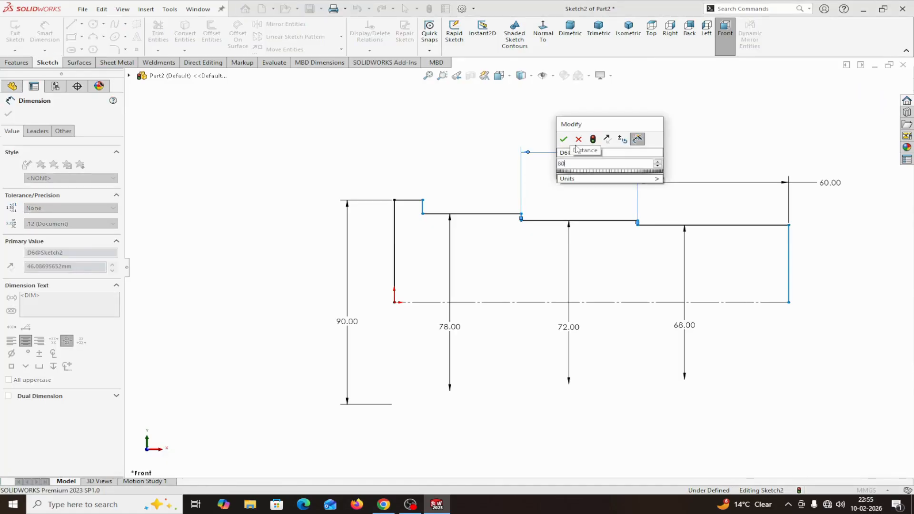
key(Return)
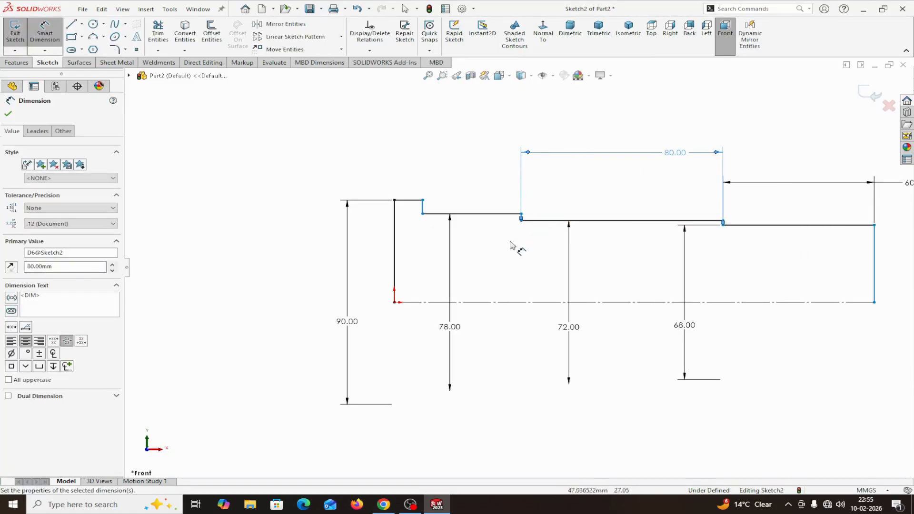
Add a 50 mm length dimension between the end points of the 78 mm diameter step, above the profile
click(422, 215)
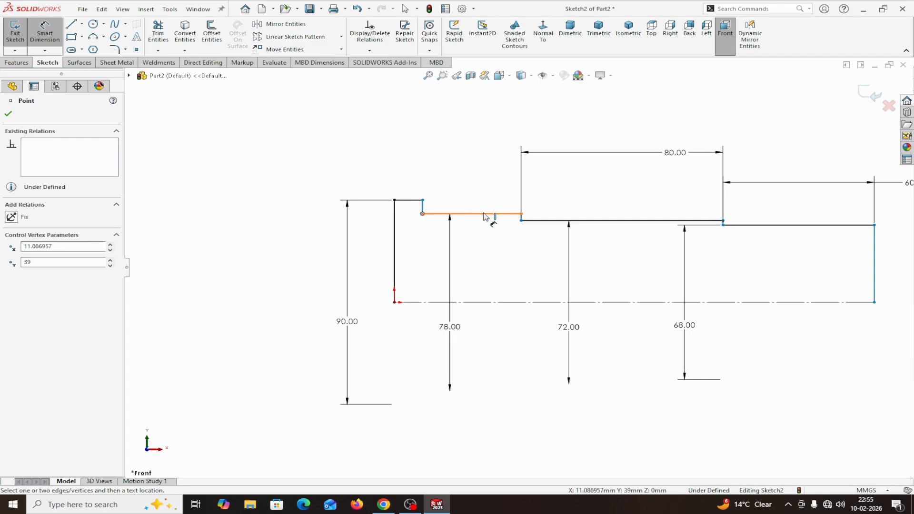
click(521, 214)
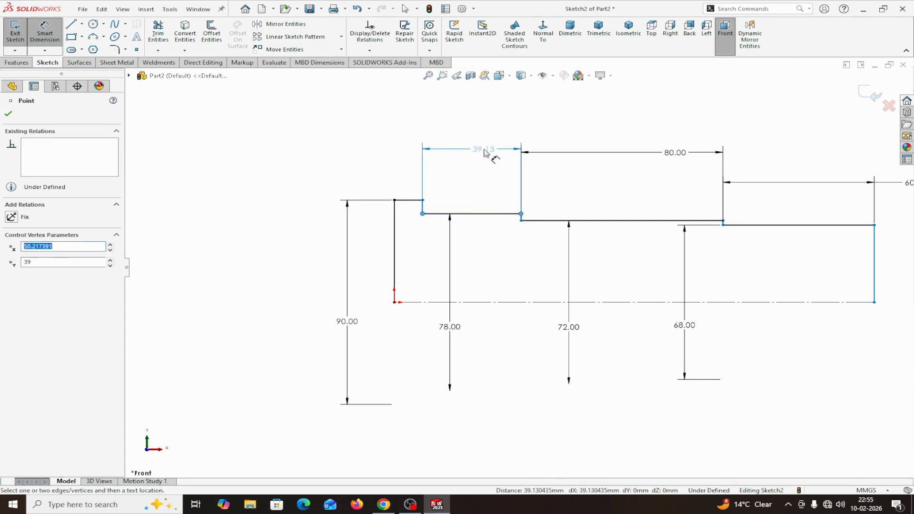
click(484, 152)
text(50)
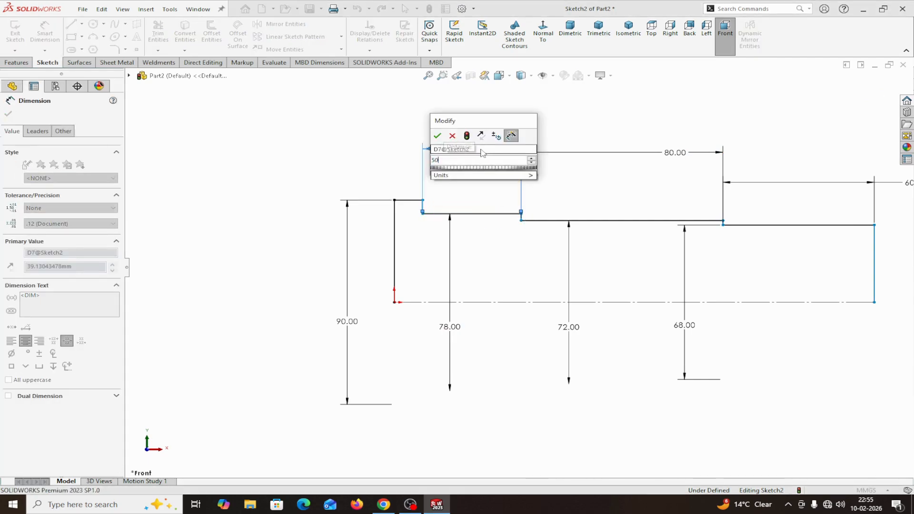
click(437, 137)
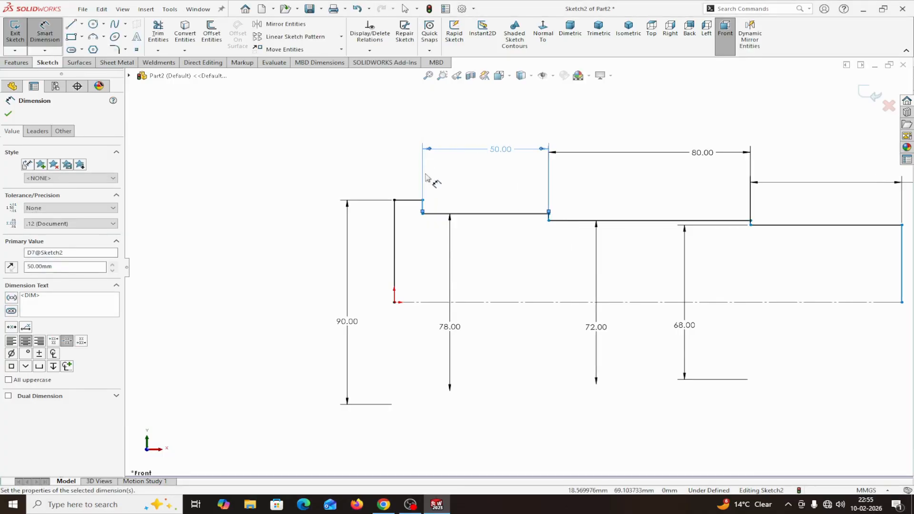
Add a 4 mm length dimension between the end points of the 90 mm diameter step, above the profile
click(394, 200)
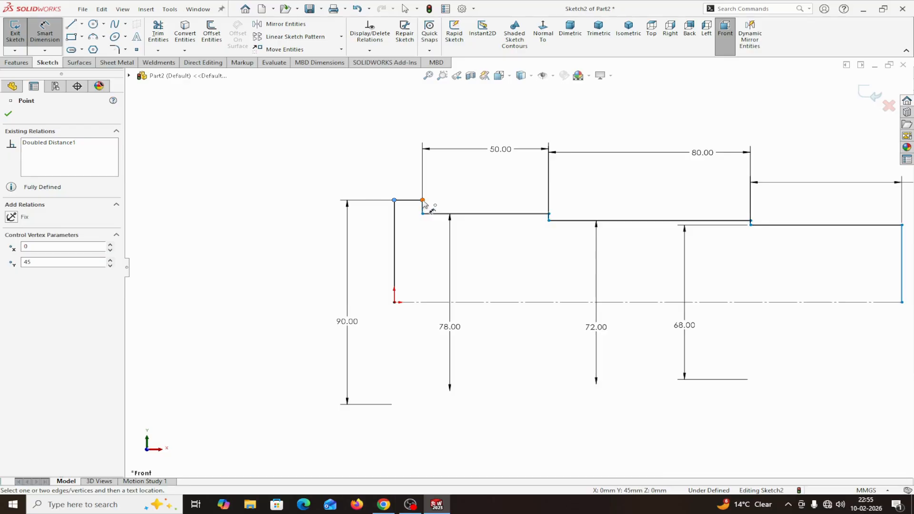
click(423, 201)
click(371, 149)
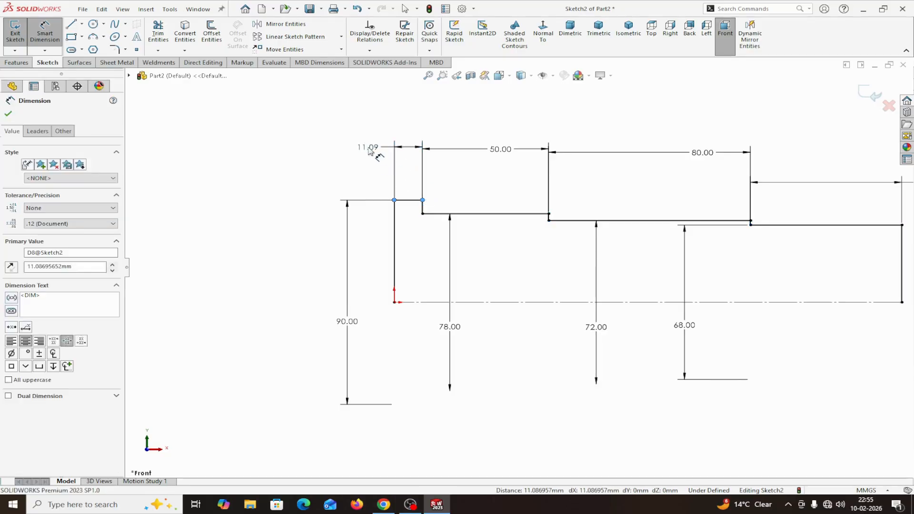
text(4)
click(322, 134)
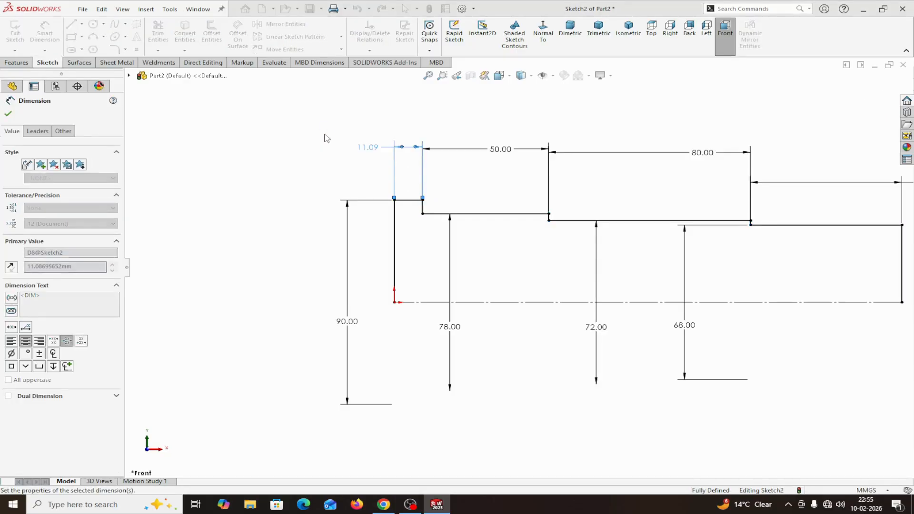
key(f)
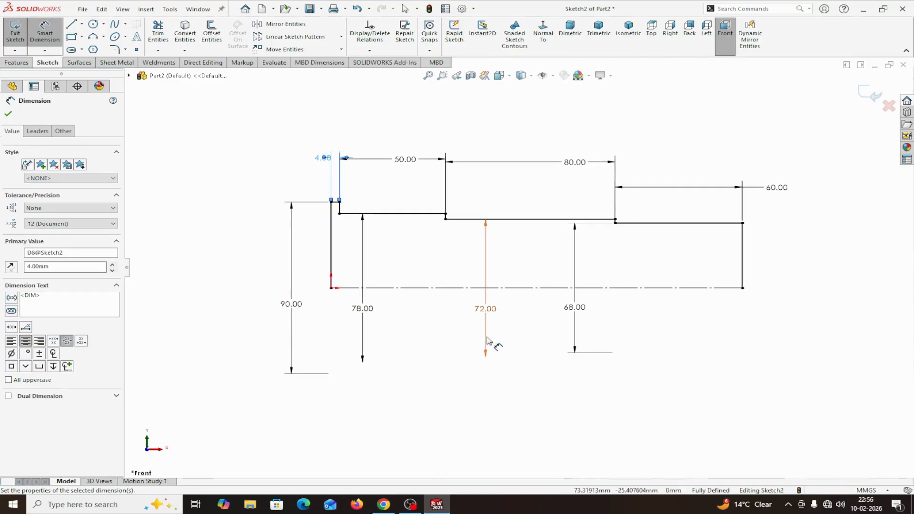
Reposition the 68 mm diameter dimension under its step and move the 4 mm length text clear of its extension lines
drag(581, 316, 671, 311)
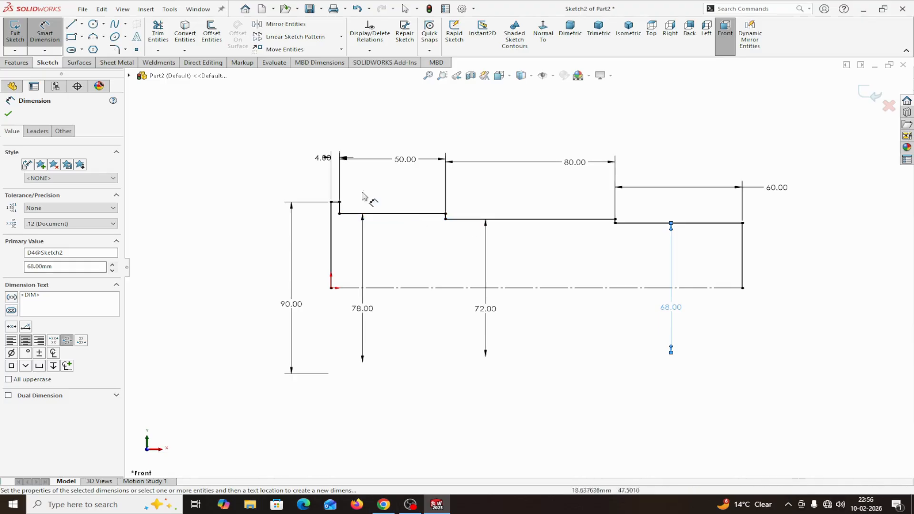
click(320, 164)
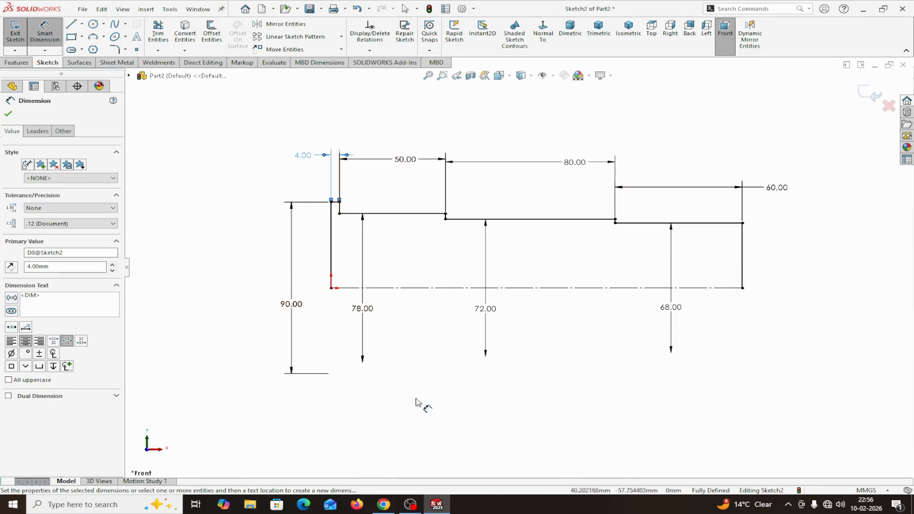
click(8, 115)
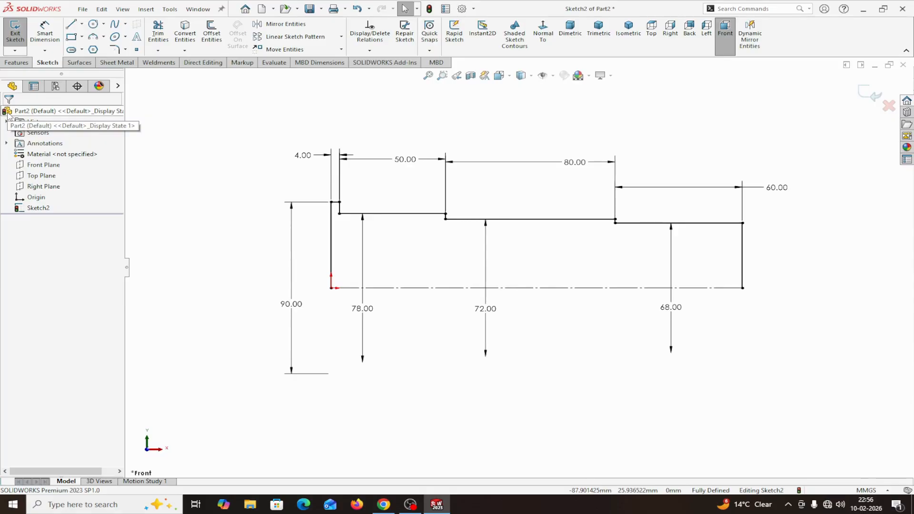
Sketch a small circle of about 3.5 mm radius centered on the 72 mm diameter step's horizontal line
click(94, 25)
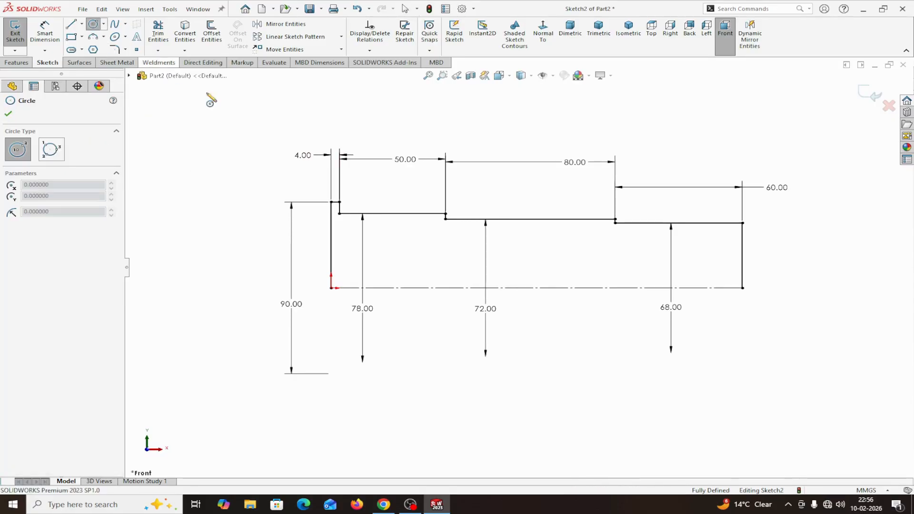
click(499, 220)
click(506, 219)
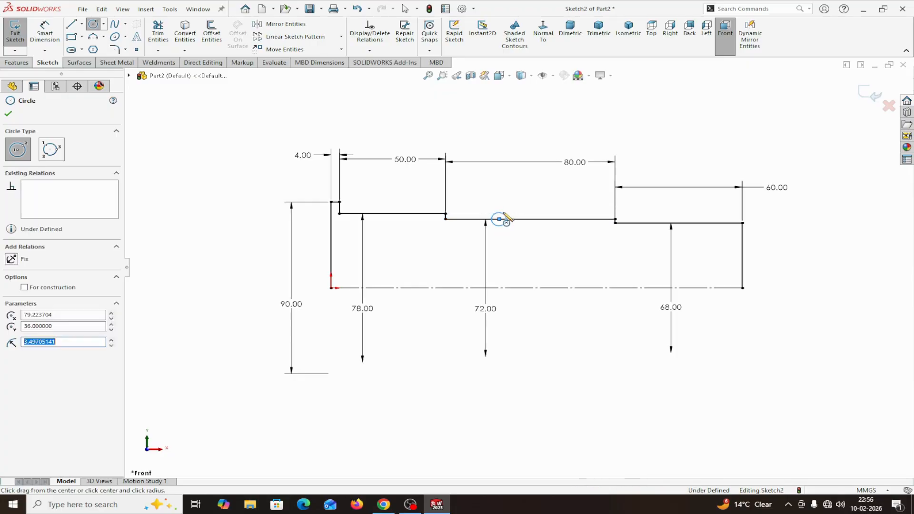
right_click(507, 217)
click(512, 219)
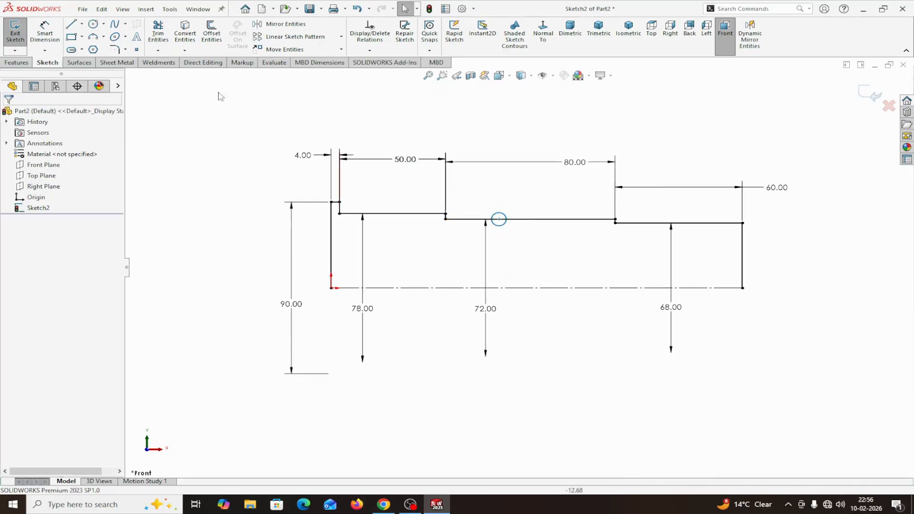
Dimension the small circle's diameter as 3 mm, with the text above the profile
click(46, 34)
click(500, 218)
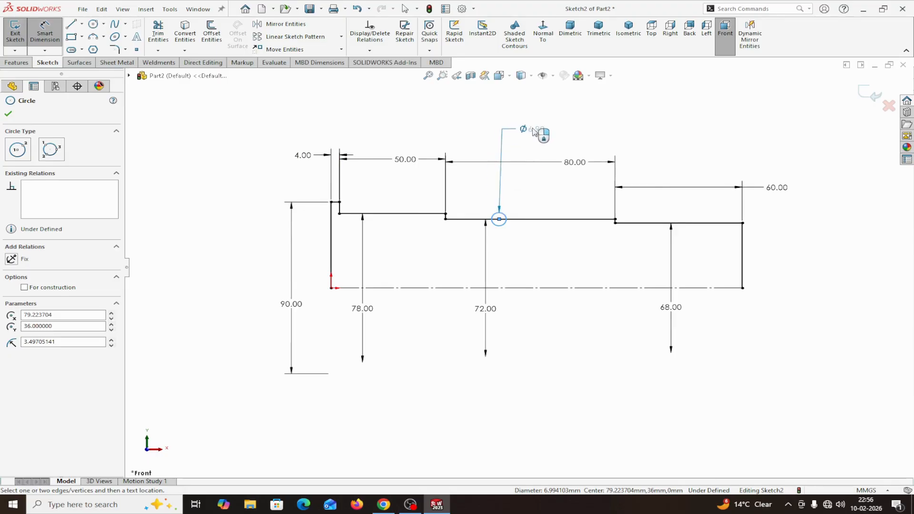
click(534, 129)
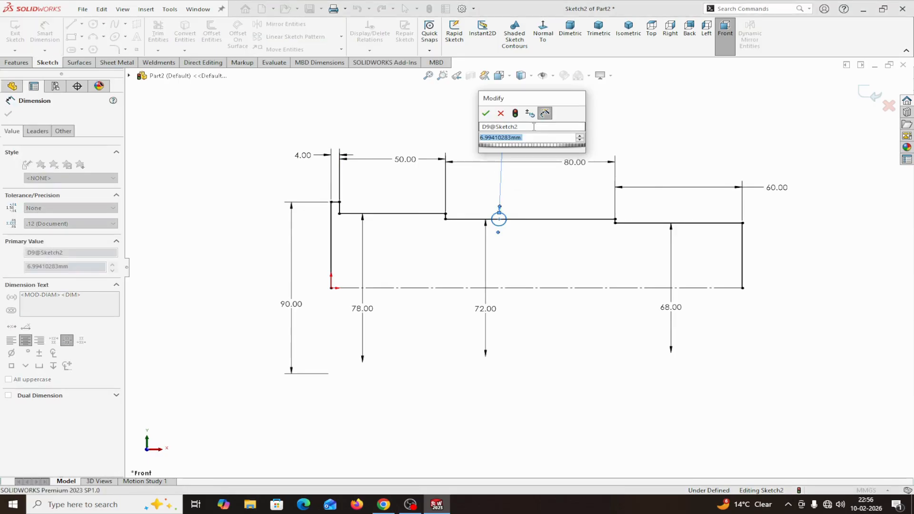
text(3)
click(486, 114)
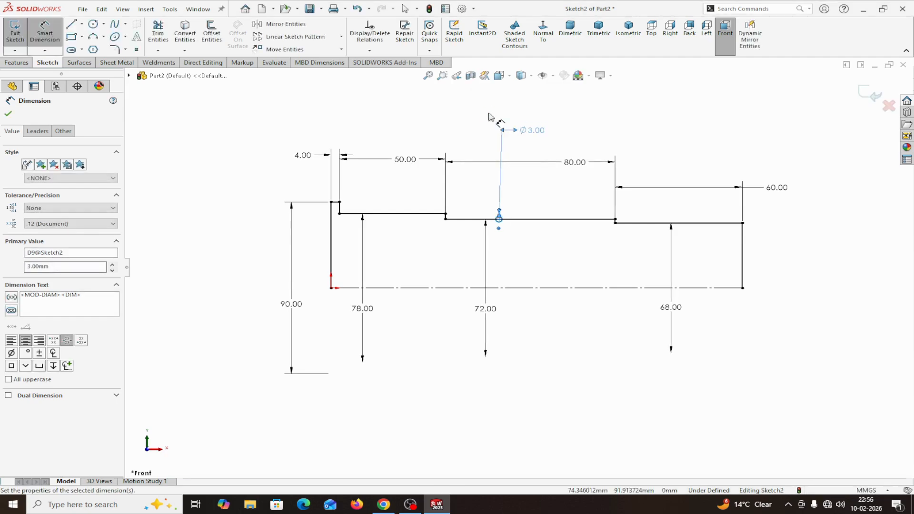
click(9, 113)
Trim the small circle's upper half and the line segment inside it, leaving a semicircular groove in the profile
scroll(518, 240, down, 2)
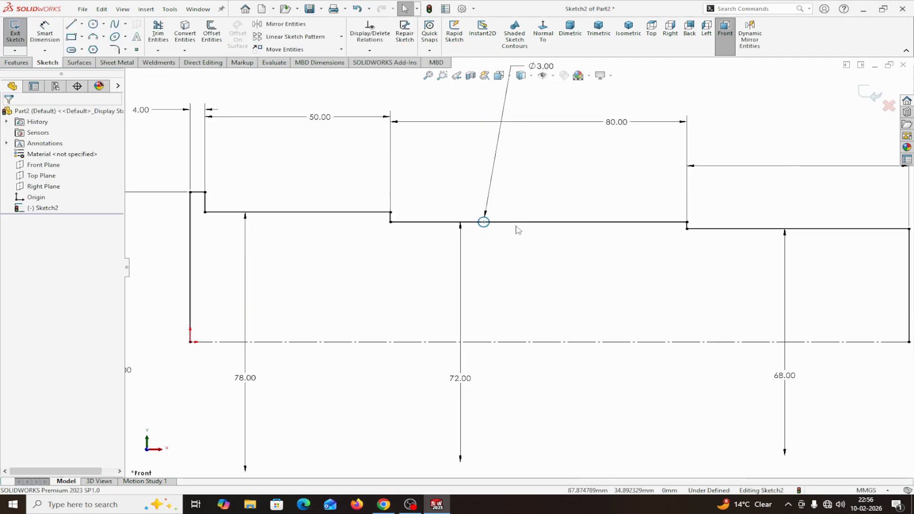
scroll(375, 206, down, 2)
click(158, 33)
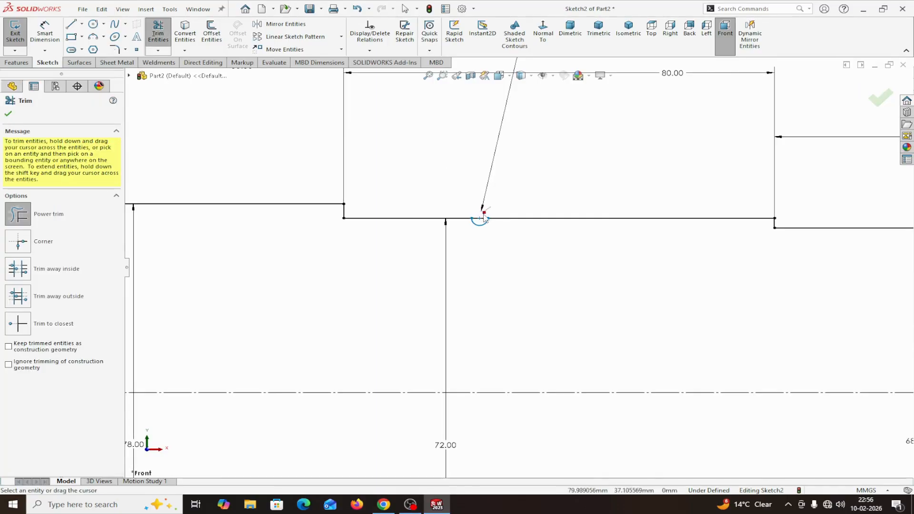
drag(483, 213, 480, 225)
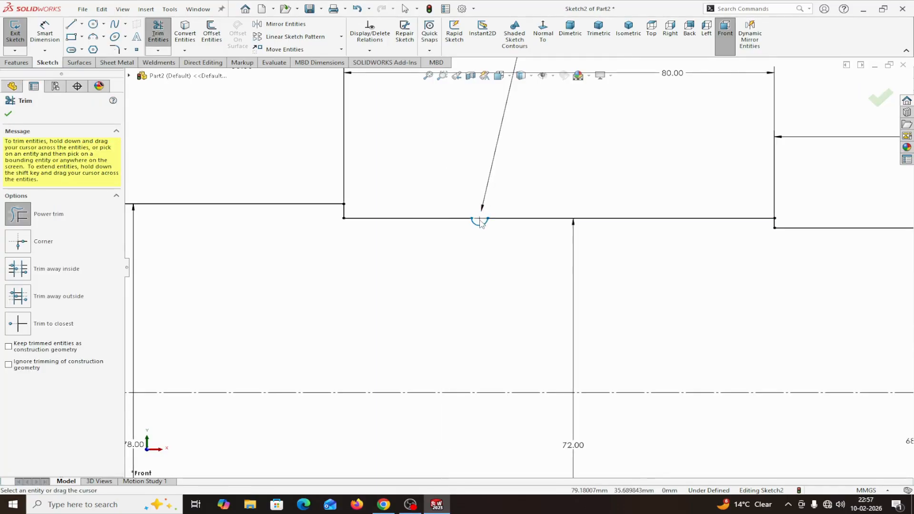
click(9, 114)
scroll(479, 306, up, 3)
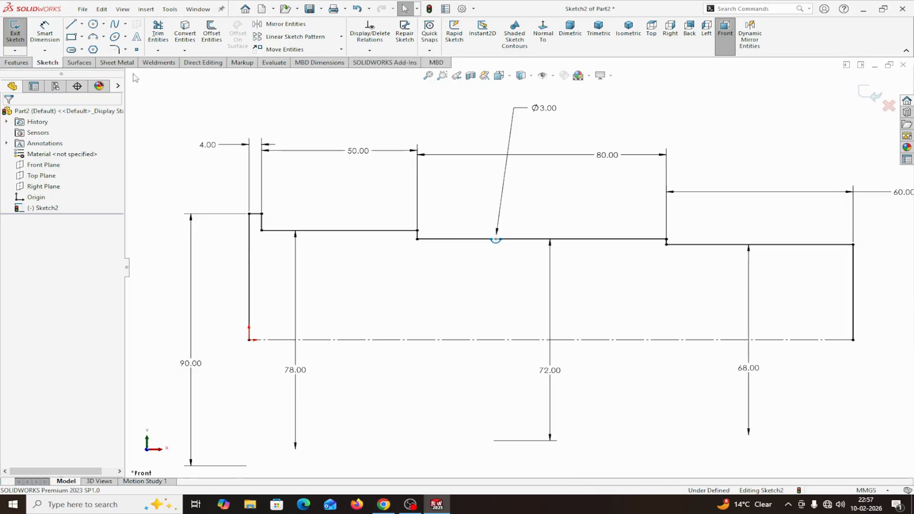
Add a 60 mm dimension from the groove arc's end point to the shoulder between the 72 mm and 68 mm steps
click(44, 31)
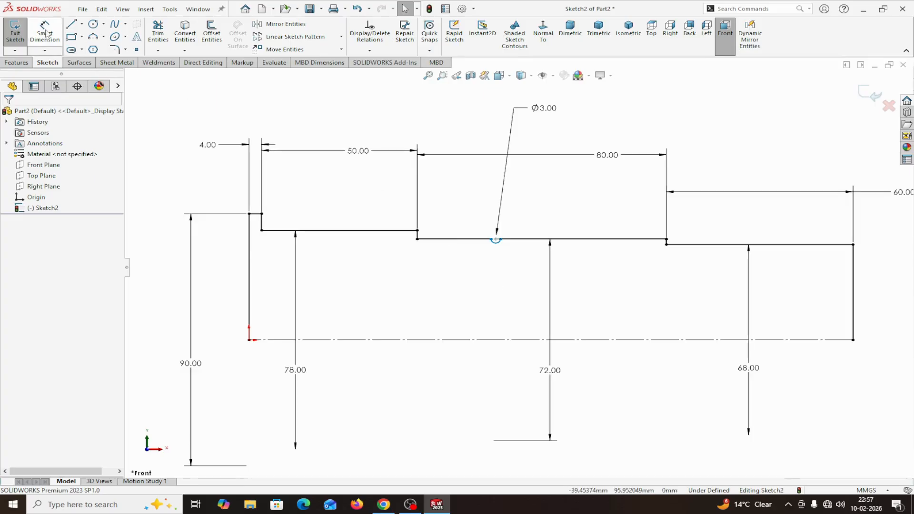
click(500, 239)
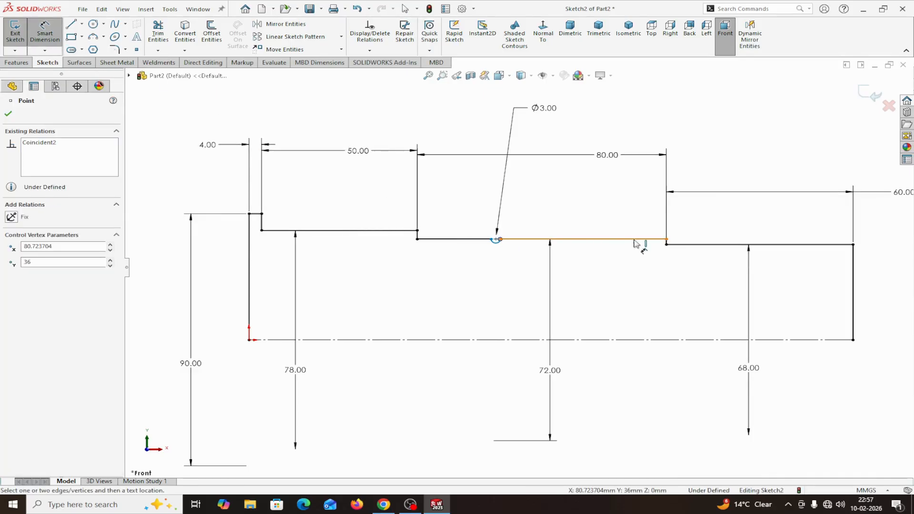
click(666, 239)
click(624, 216)
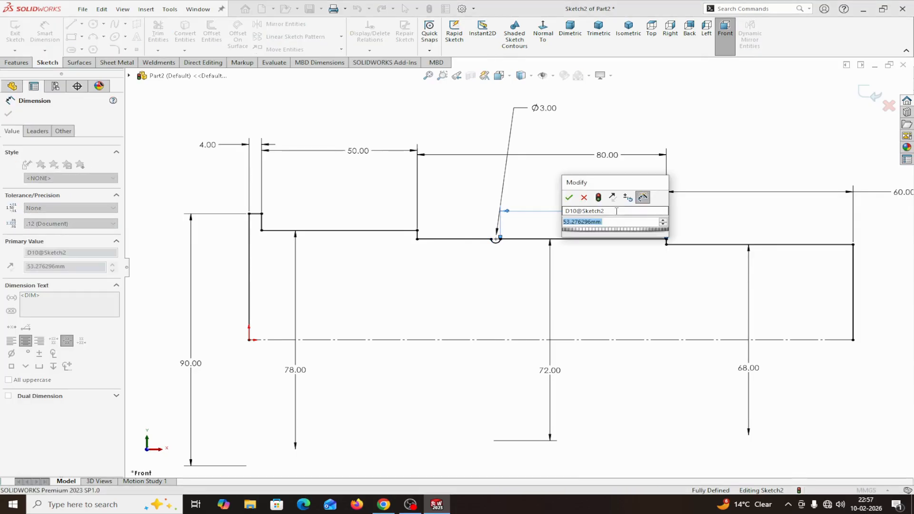
text(60)
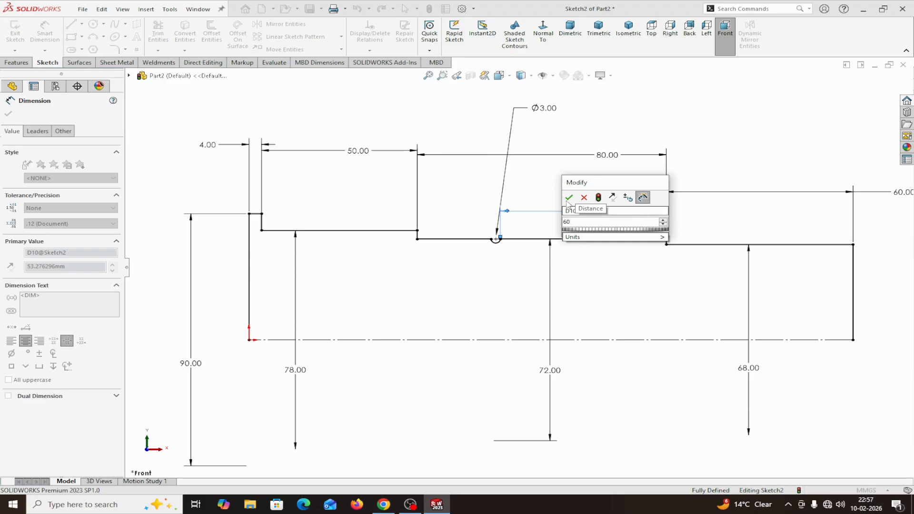
click(568, 199)
key(f)
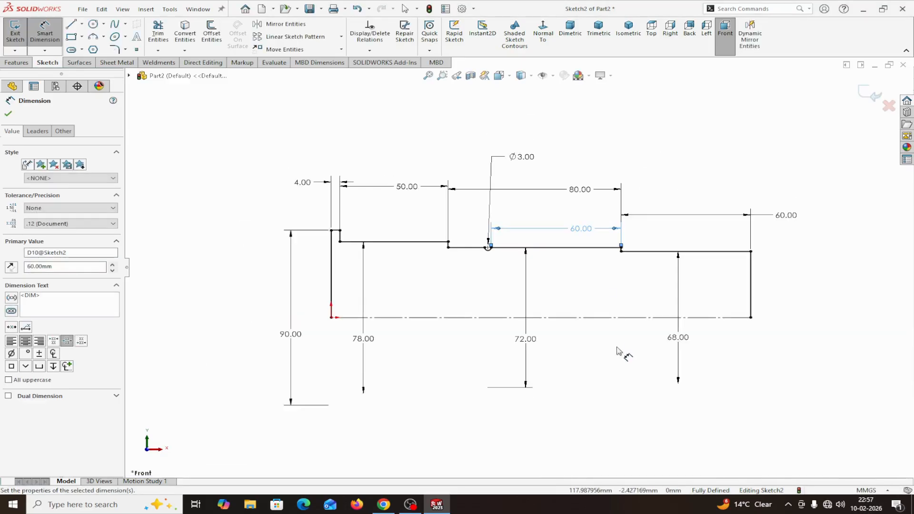
scroll(578, 352, down, 3)
scroll(577, 351, up, 2)
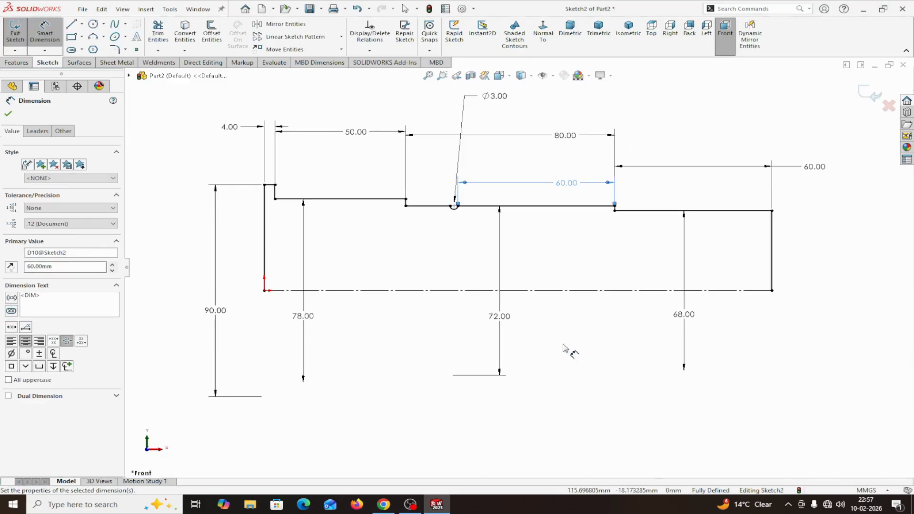
click(8, 113)
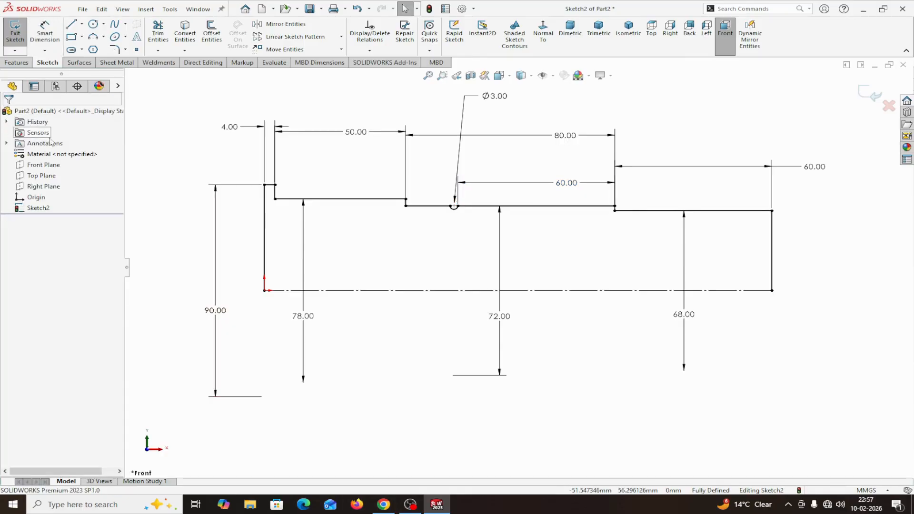
Revolve the profile 360 degrees about the centerline into a solid, letting the open sketch be closed automatically
click(17, 62)
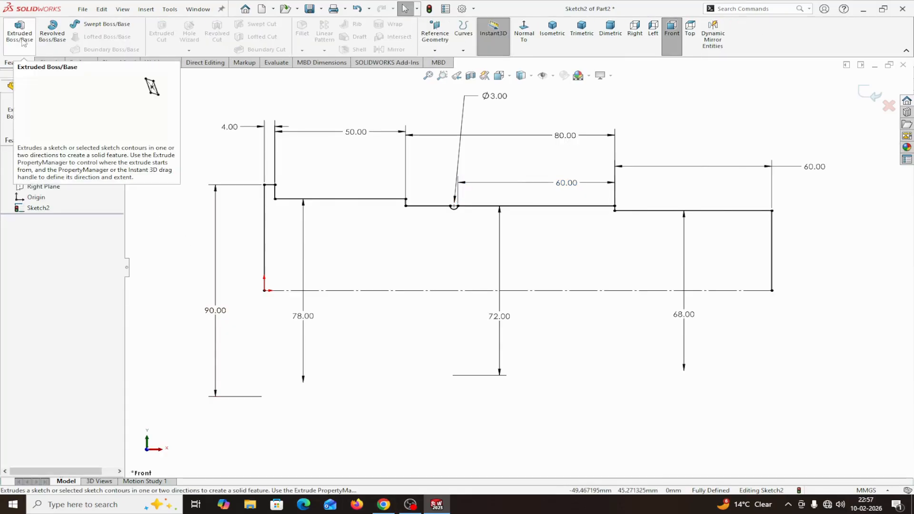
click(53, 31)
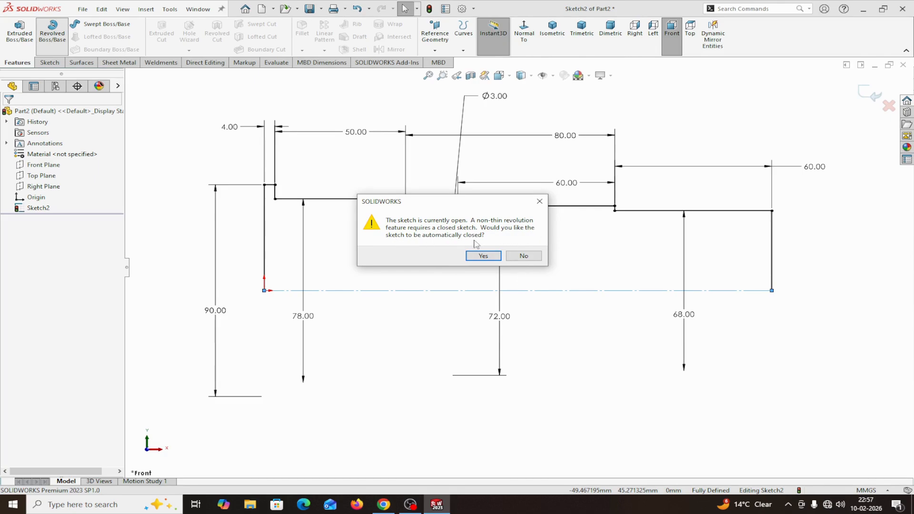
click(482, 256)
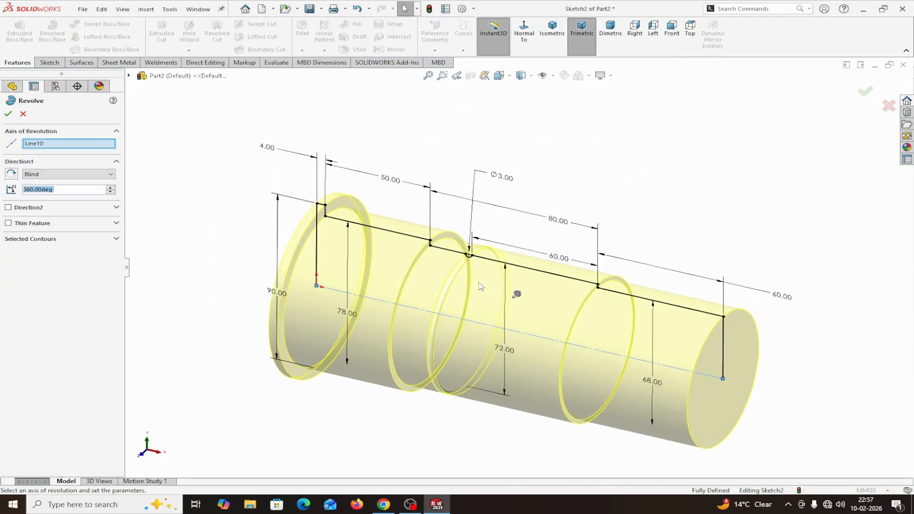
key(Return)
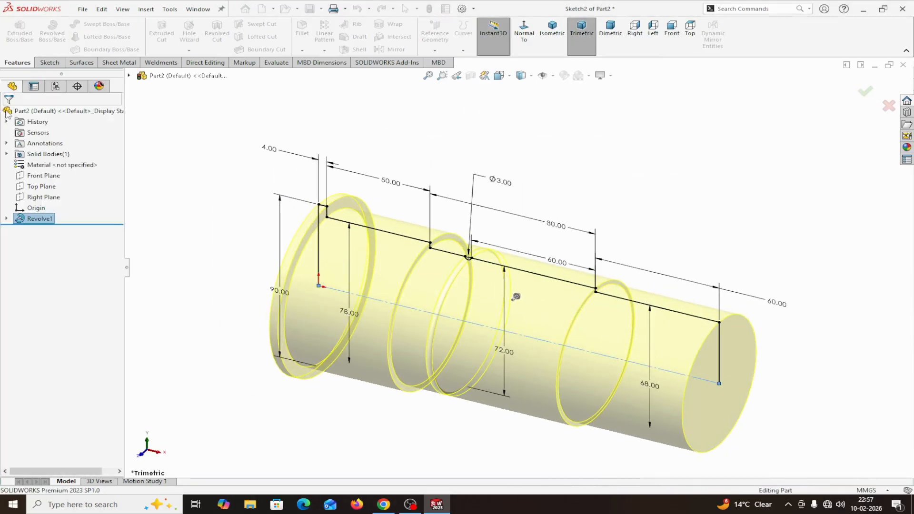
Start a sketch on the circular end face of the 90 mm diameter flange and view it face-on
middle_drag(546, 433, 607, 420)
click(439, 301)
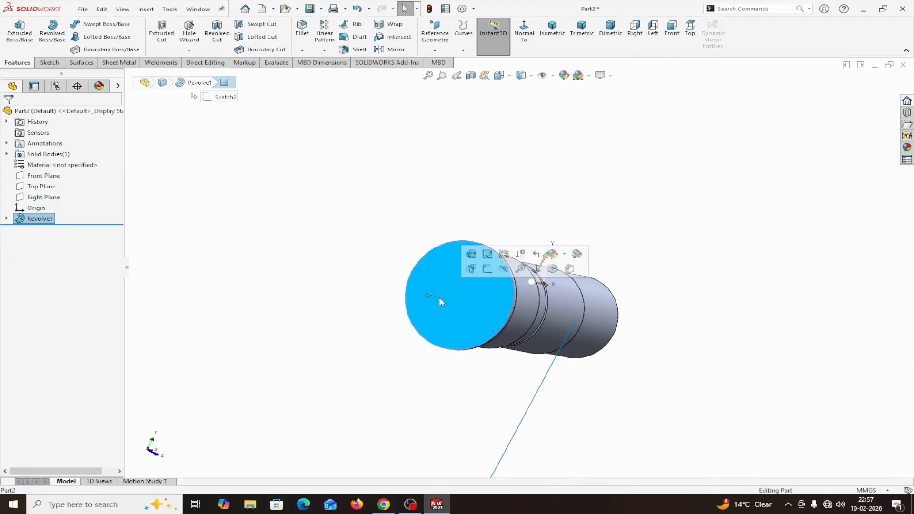
click(487, 269)
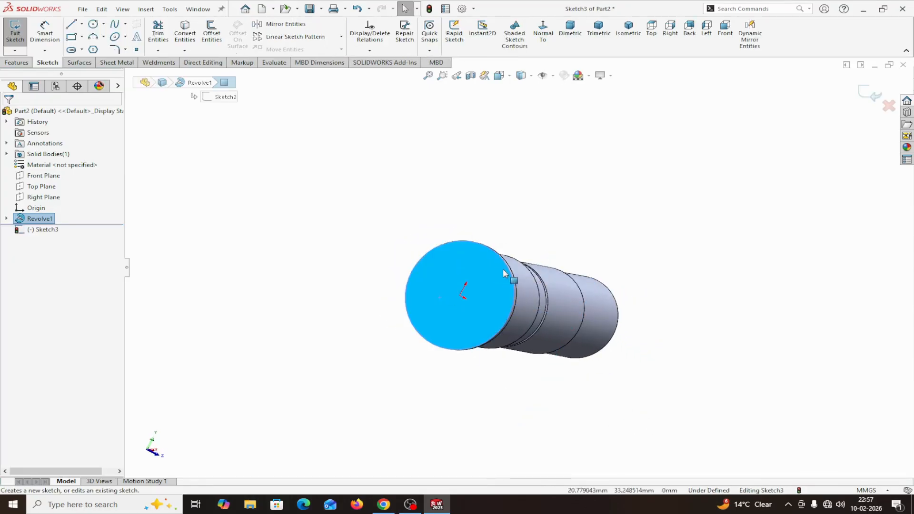
click(545, 47)
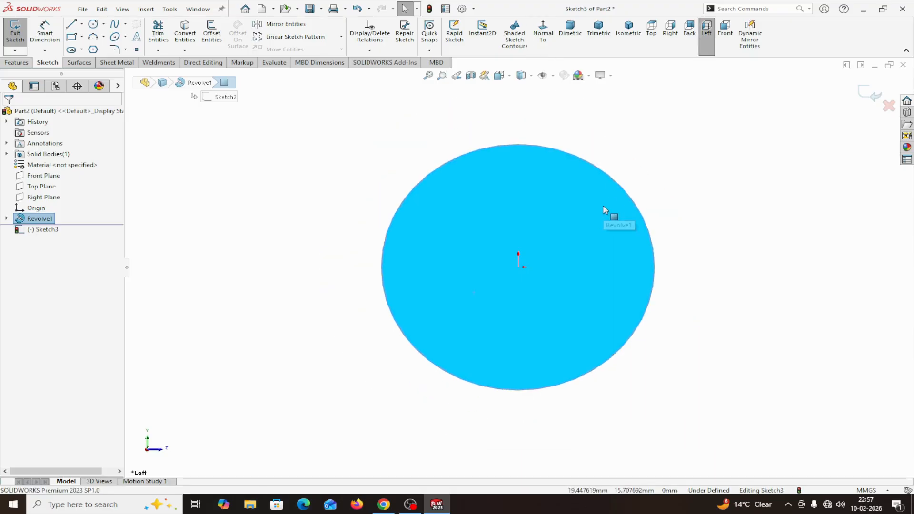
scroll(543, 262, down, 3)
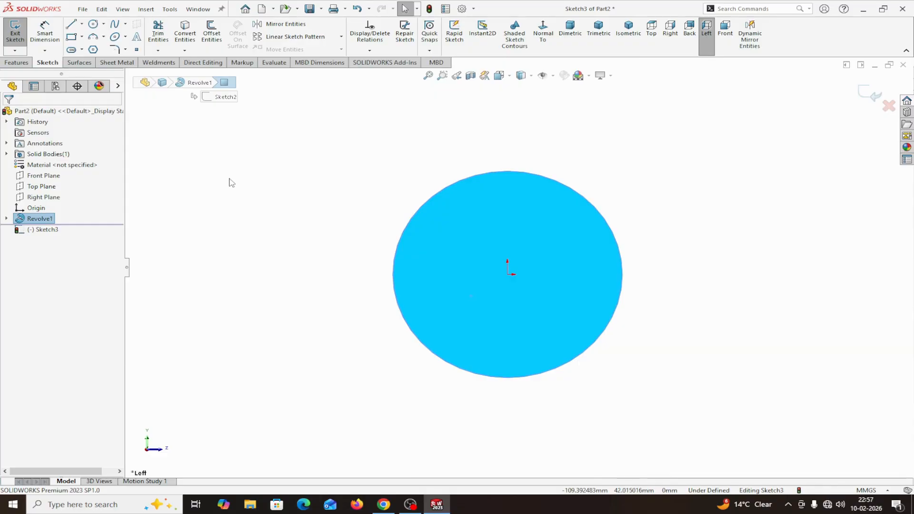
Draw two concentric circles centered on the origin around the end face, with radii of about 55 mm and 73 mm
click(93, 24)
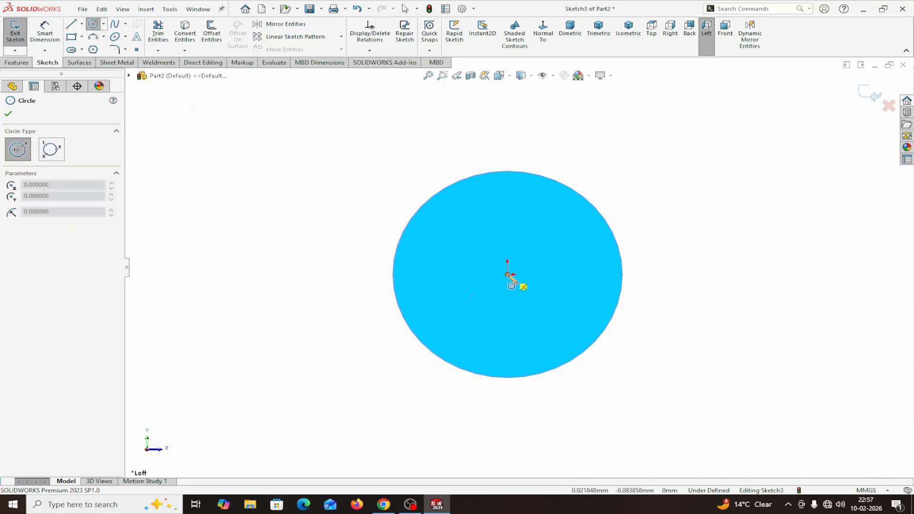
drag(507, 275, 575, 155)
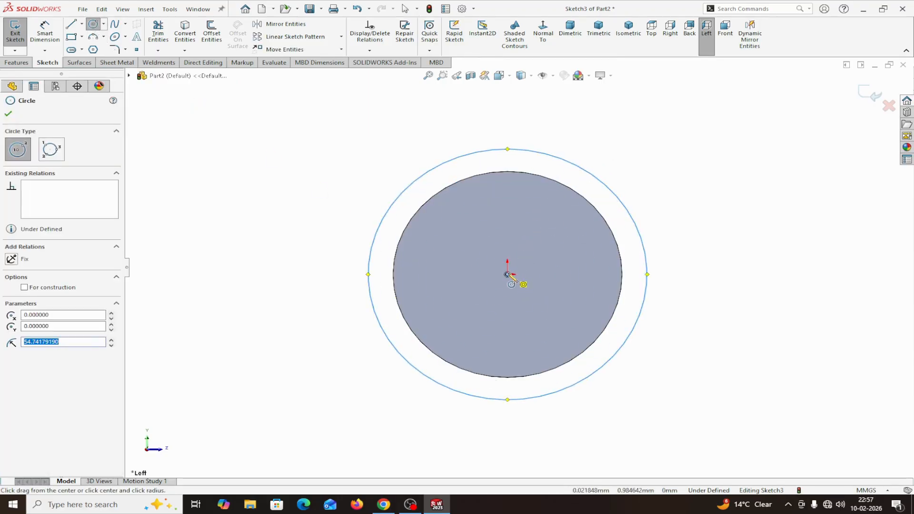
drag(507, 275, 585, 127)
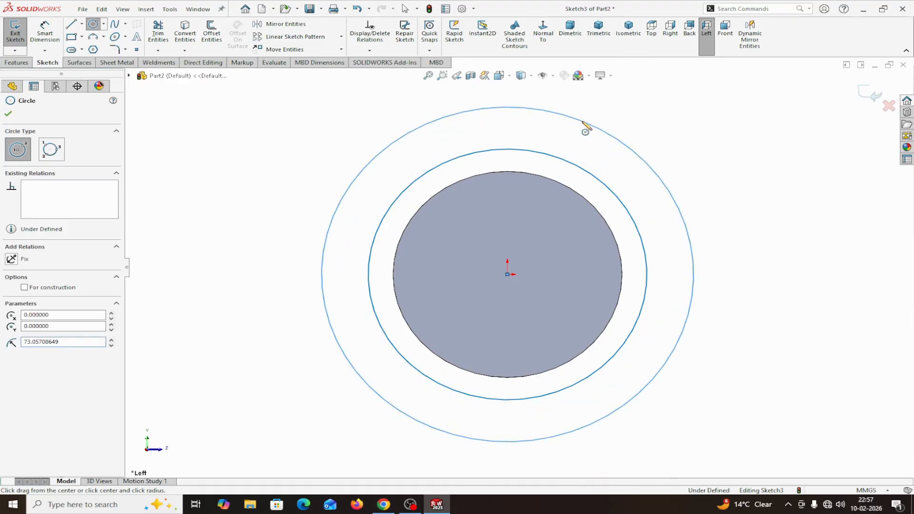
Finish drawing circles and dimension the outer circle to a 171 mm diameter
right_click(585, 128)
click(600, 127)
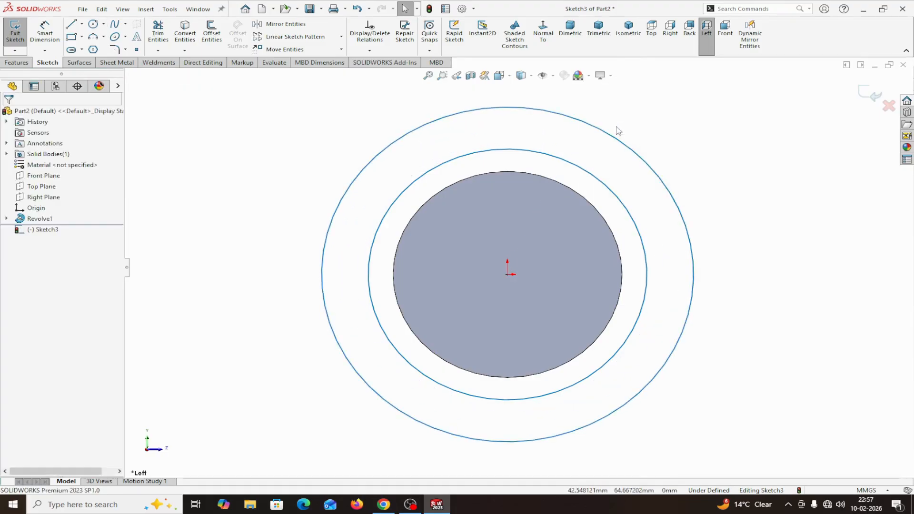
click(47, 30)
click(688, 217)
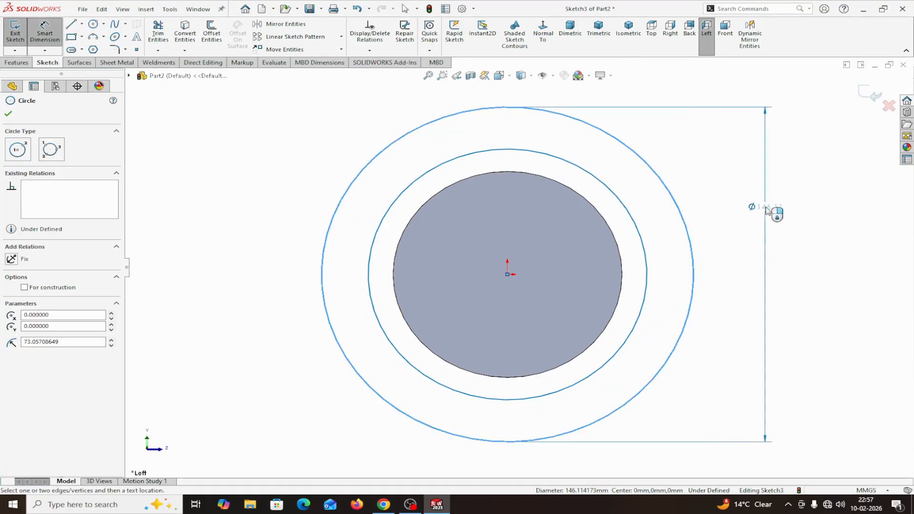
click(765, 212)
text(17)
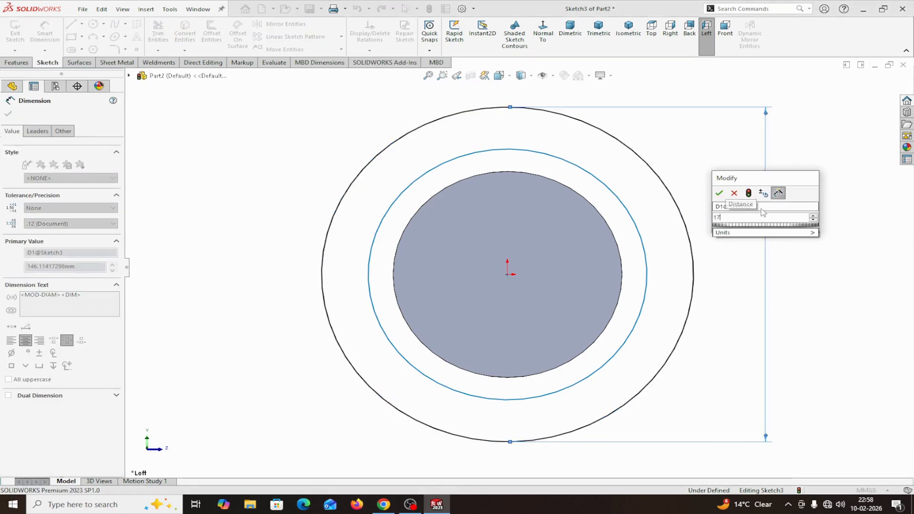
text(1)
click(719, 193)
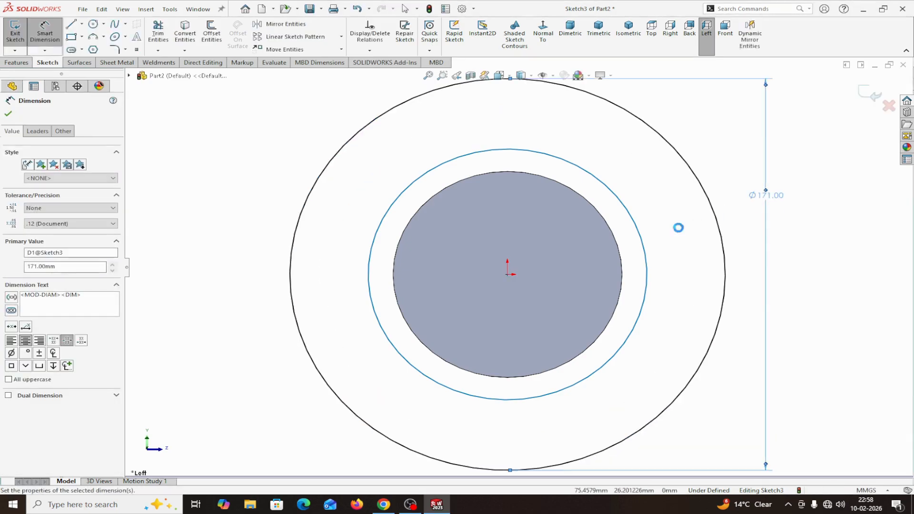
Dimension the inner sketch circle around the end face to a 101 mm diameter
click(647, 245)
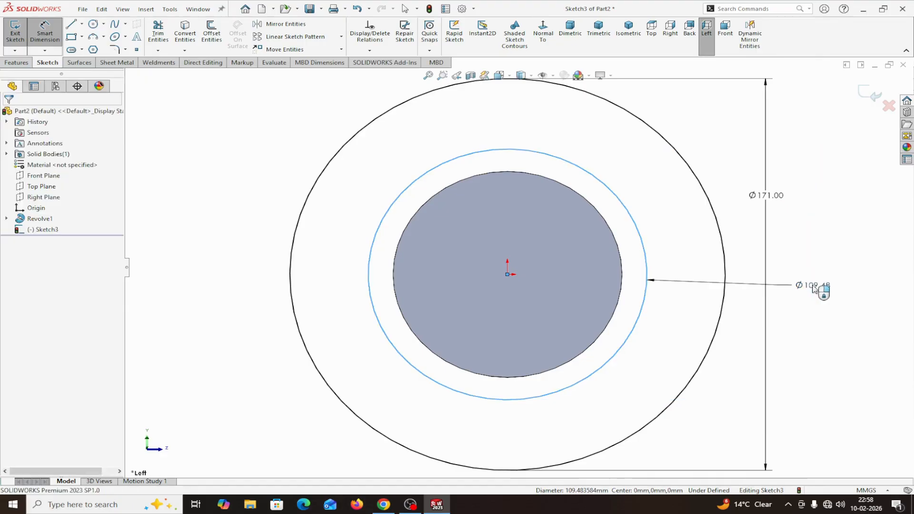
click(814, 289)
text(101)
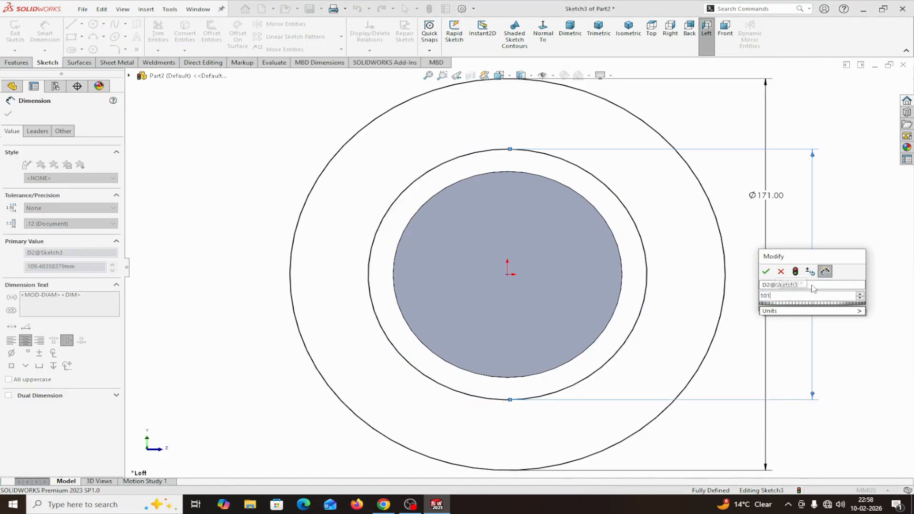
click(766, 272)
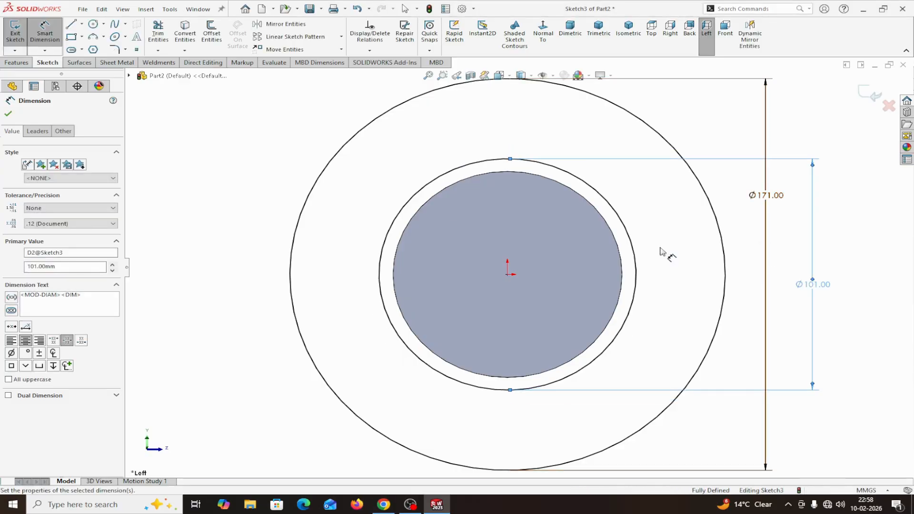
click(9, 114)
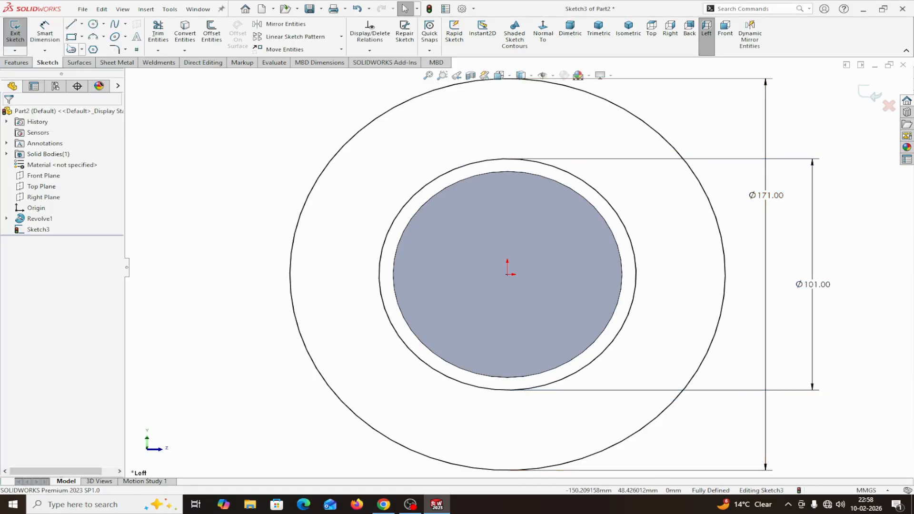
Draw a vertical centerline from the origin up to the top quadrant point of the 171 mm circle
click(82, 25)
click(97, 44)
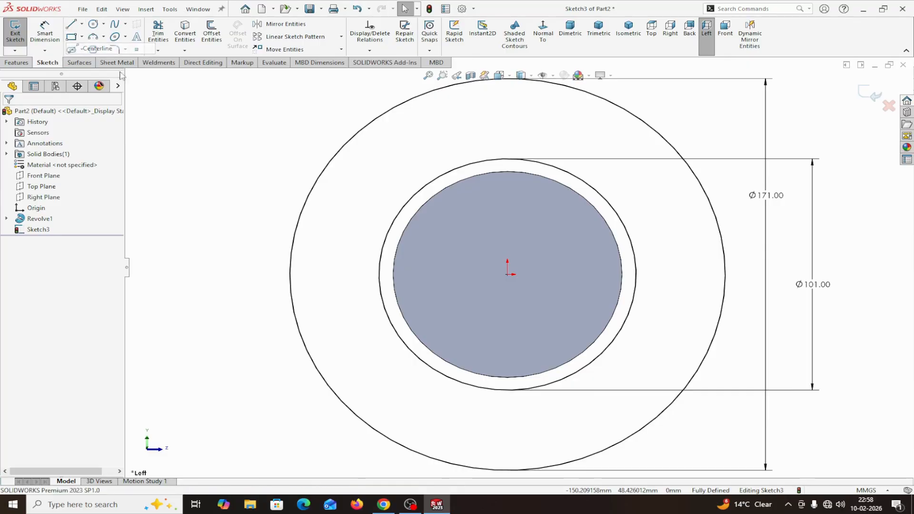
scroll(507, 275, up, 2)
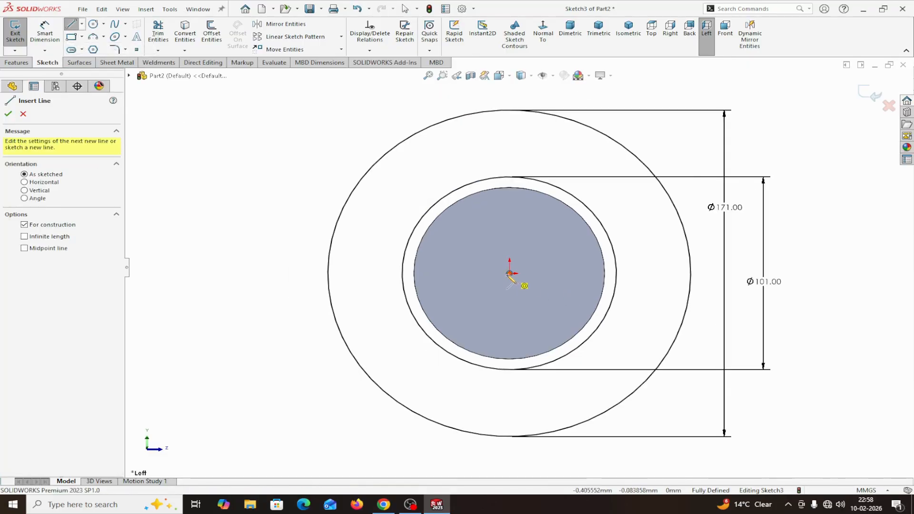
click(509, 273)
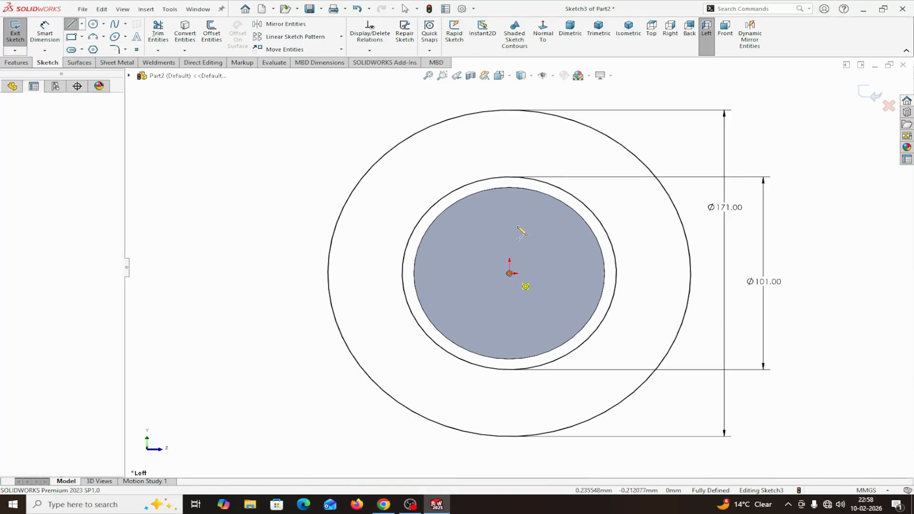
click(509, 110)
right_click(510, 110)
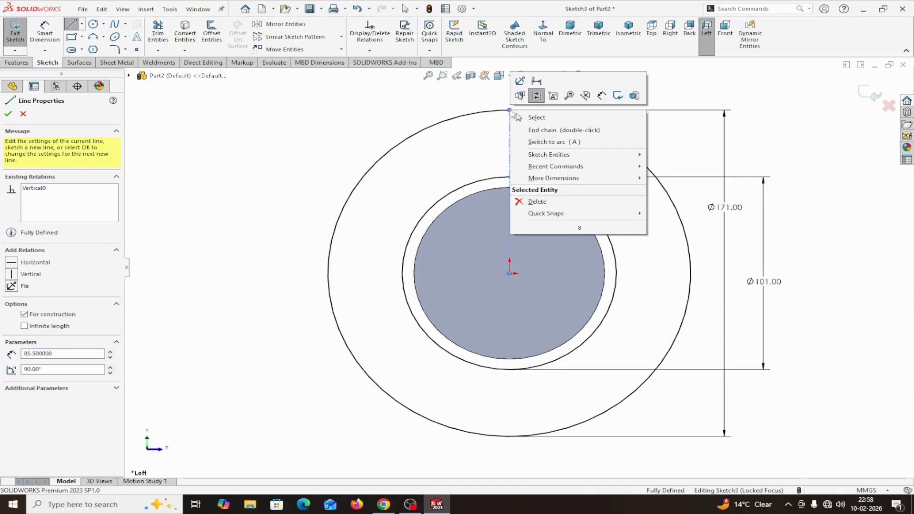
click(533, 117)
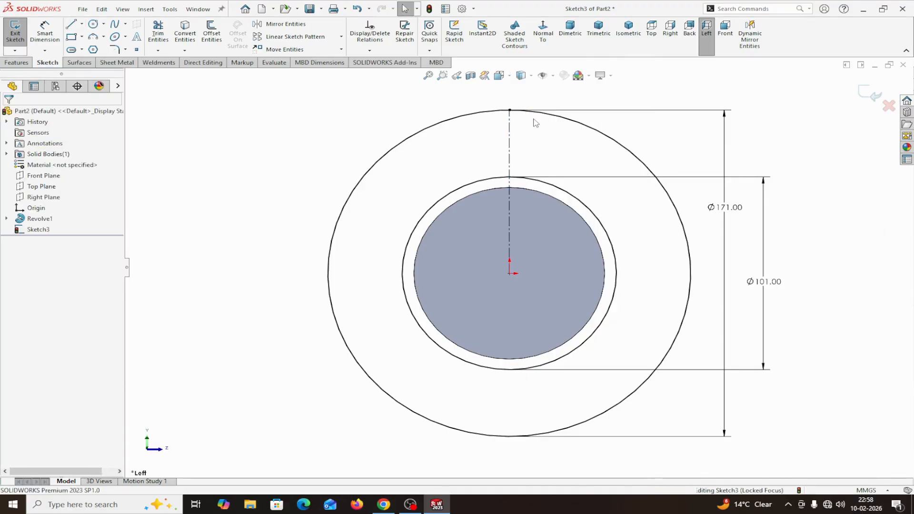
Draw a three-point arc of about 140 mm radius from the outer circle to the inner circle, just left of the vertical centerline
click(93, 38)
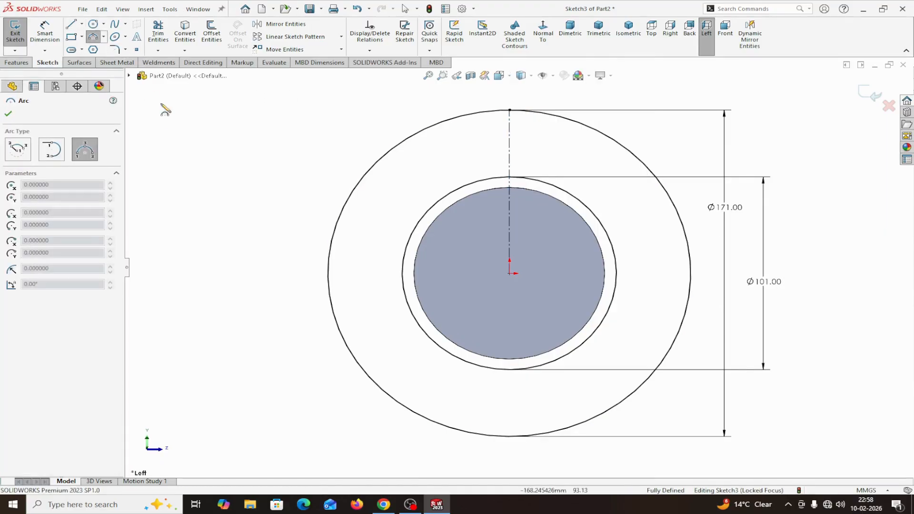
click(491, 111)
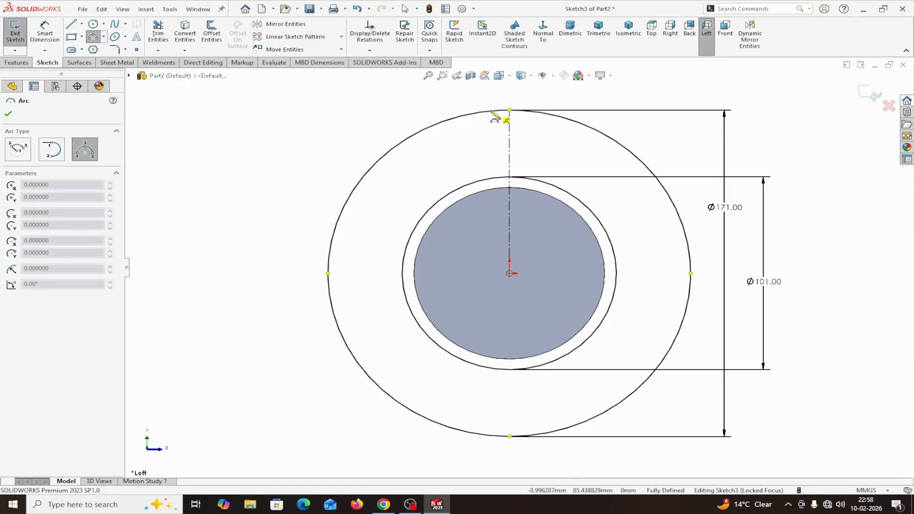
click(486, 164)
right_click(485, 163)
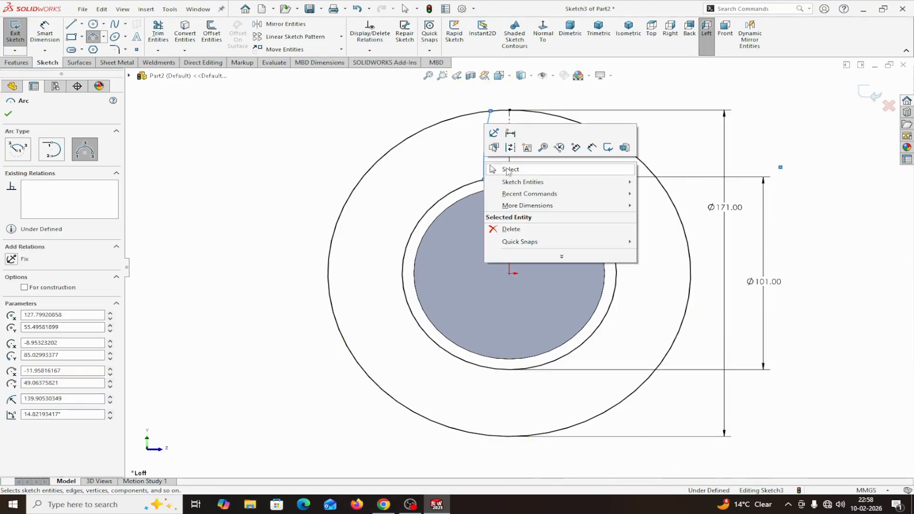
click(495, 169)
Add a doubled 12 mm width dimension across the centerline from the arc's upper end point on the outer circle
click(44, 30)
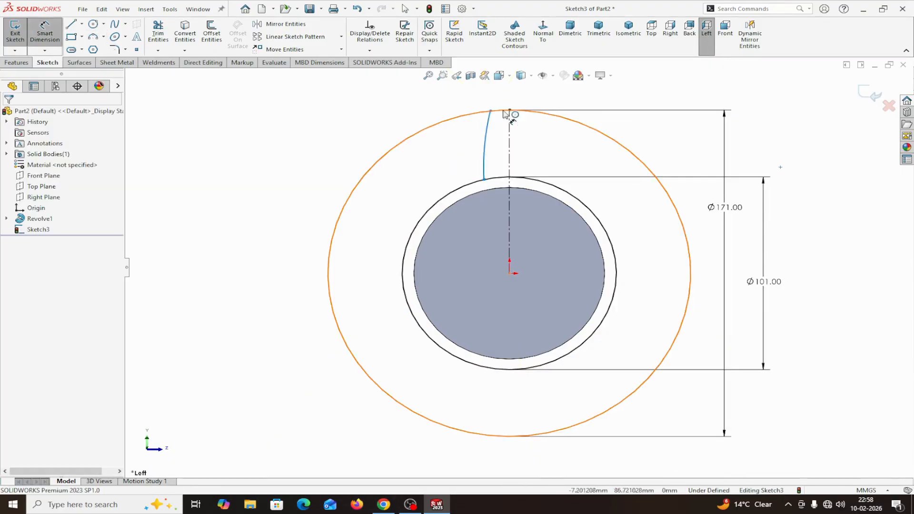
click(491, 112)
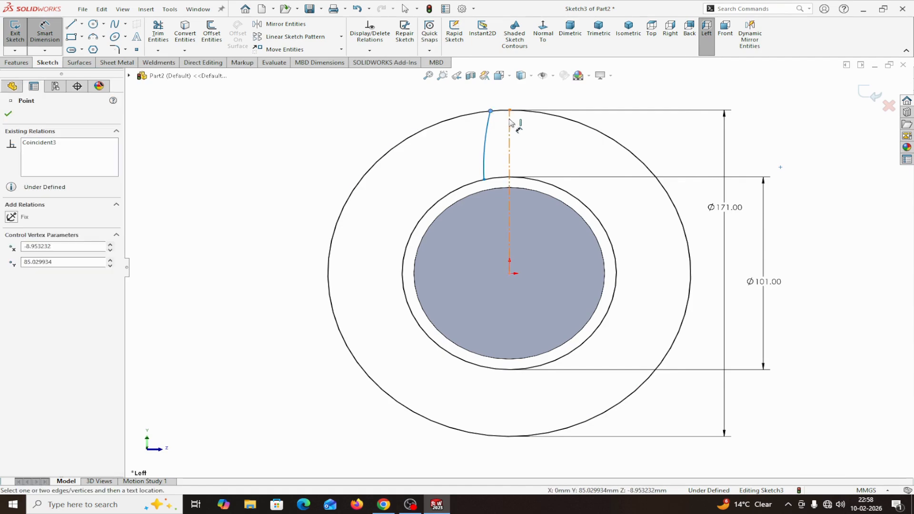
click(509, 125)
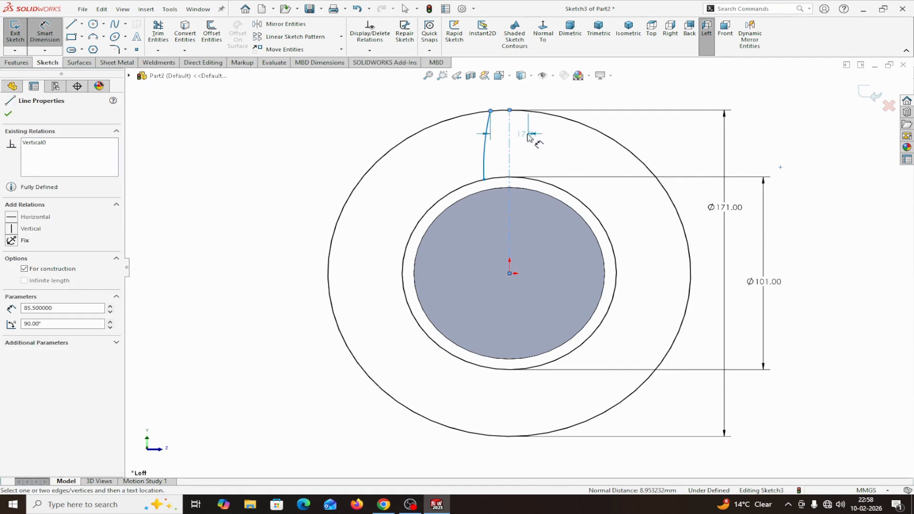
click(559, 96)
text(1)
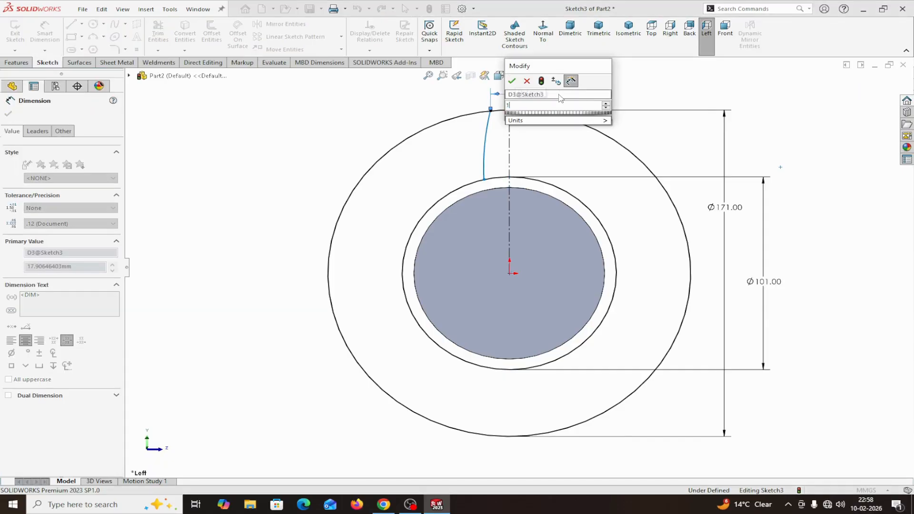
text(2)
click(512, 82)
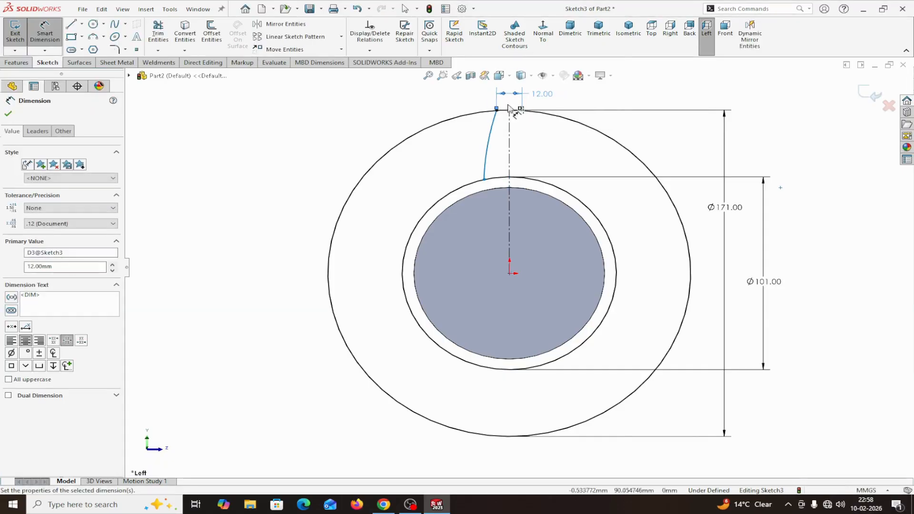
Add a doubled 30 mm width dimension across the centerline from the arc's lower end point on the inner circle
click(483, 180)
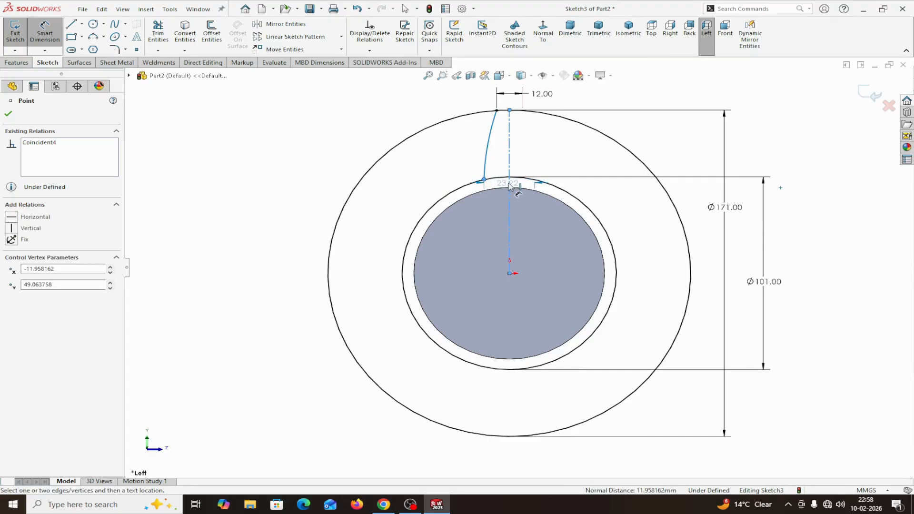
click(553, 151)
text(30)
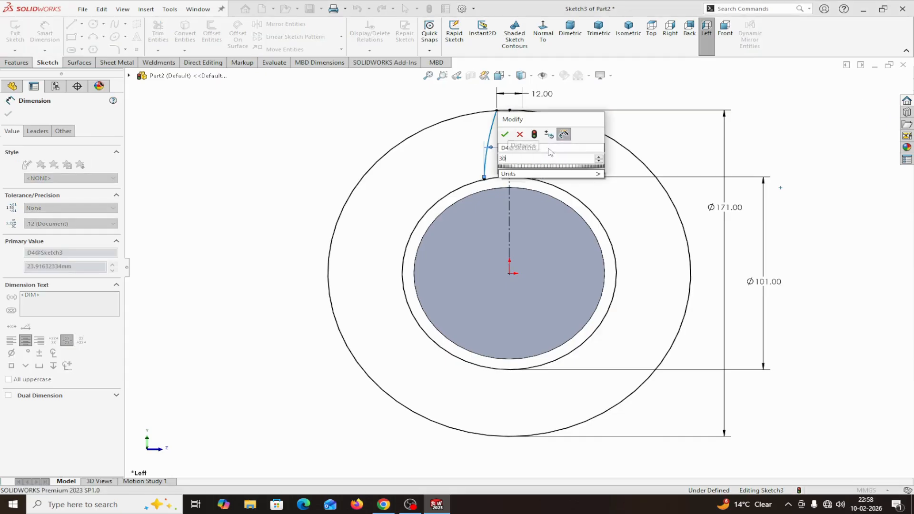
click(504, 135)
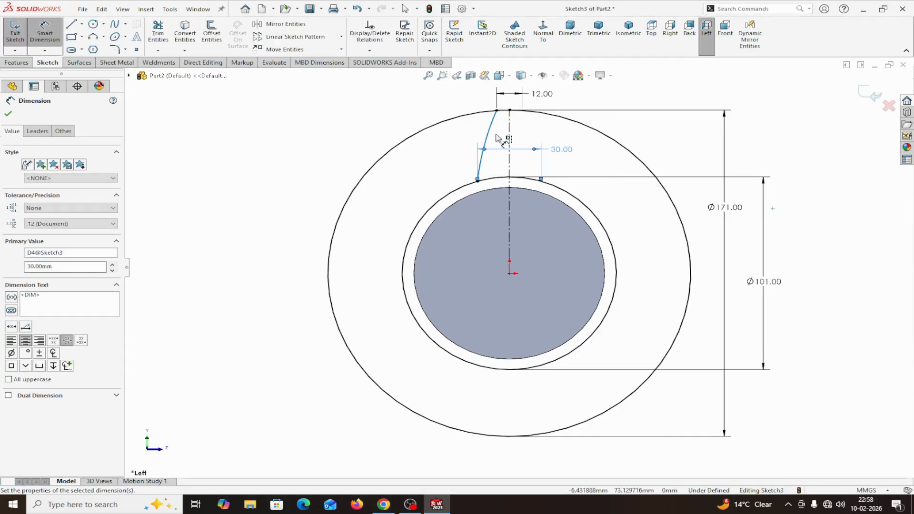
Dimension the tooth flank arc to a 65 mm radius and finish dimensioning
click(490, 137)
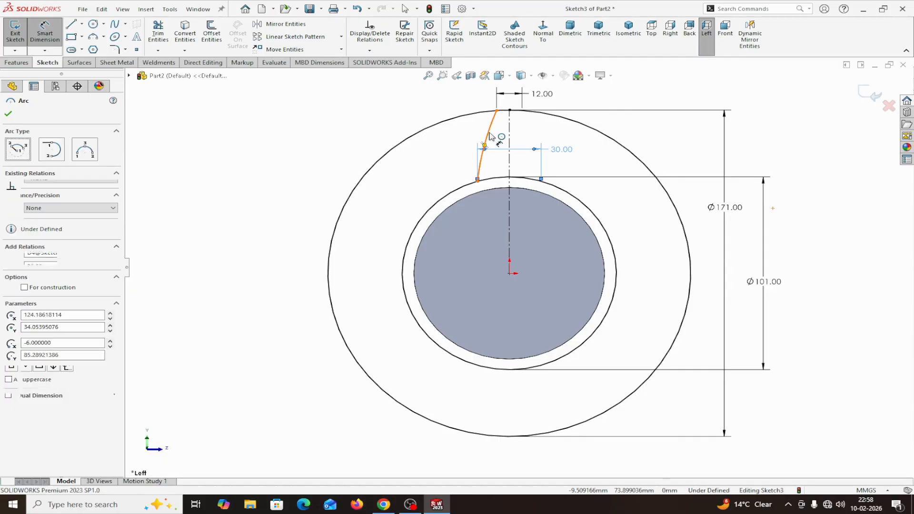
click(475, 135)
text(6)
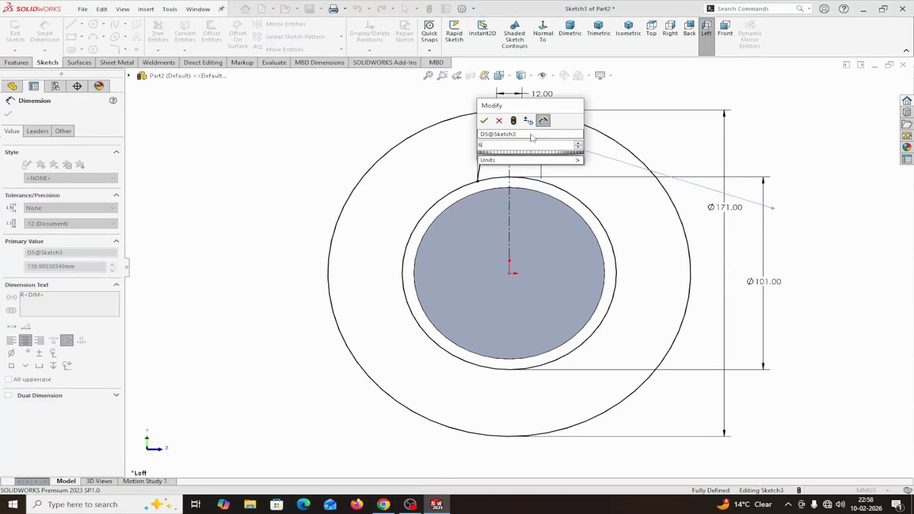
text(5)
click(484, 121)
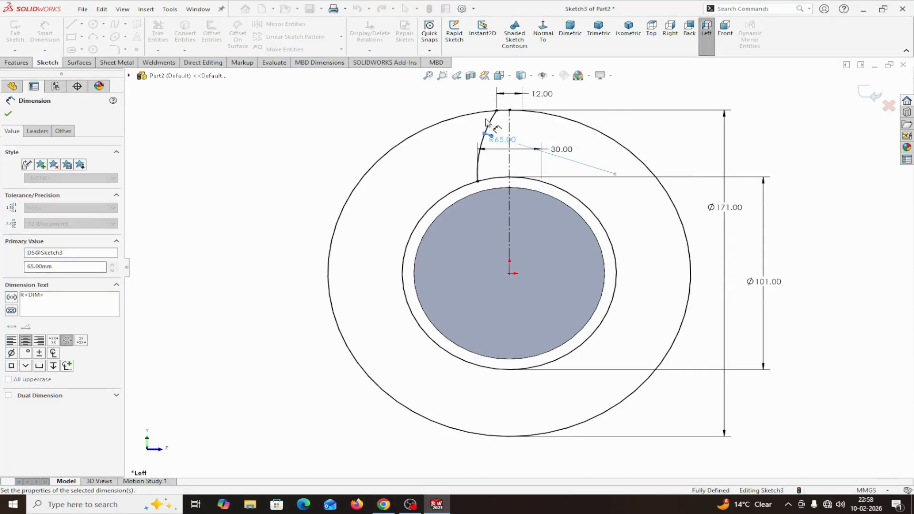
click(8, 114)
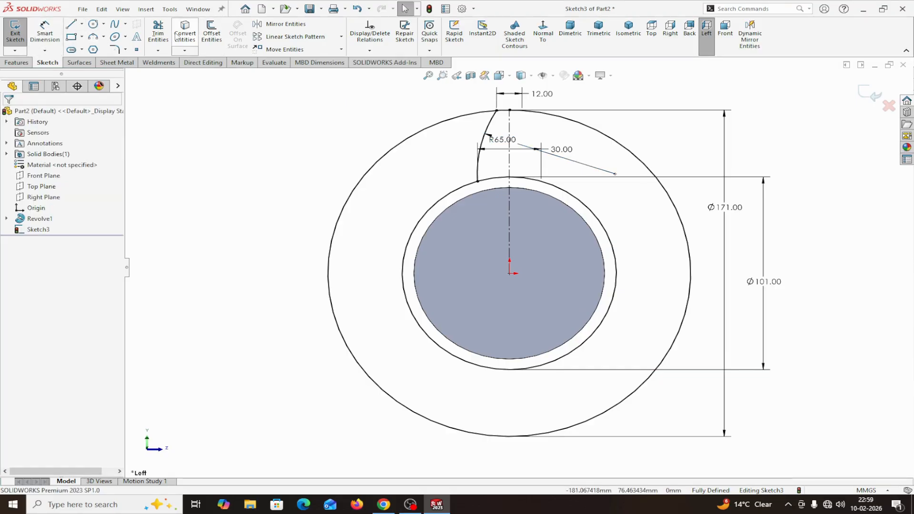
Mirror the 65 mm radius arc about the vertical centerline, keeping the original
click(279, 23)
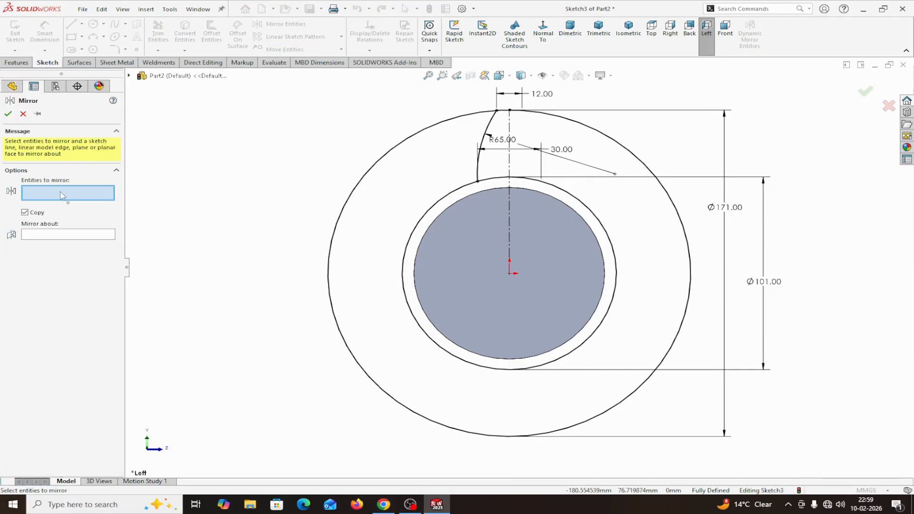
click(488, 128)
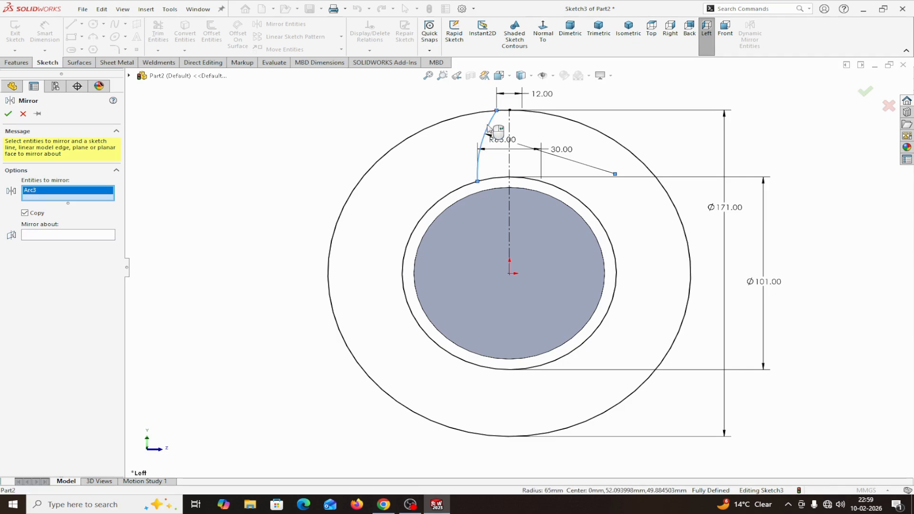
click(41, 236)
click(511, 170)
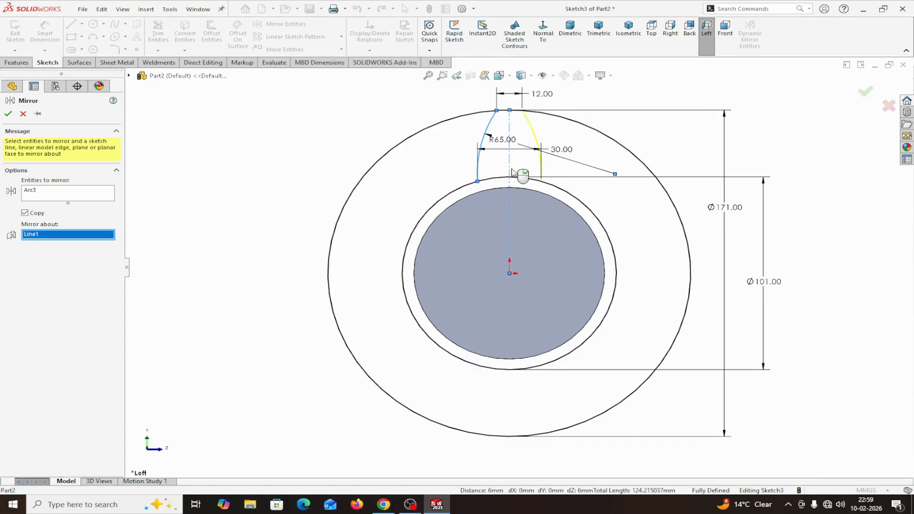
click(8, 114)
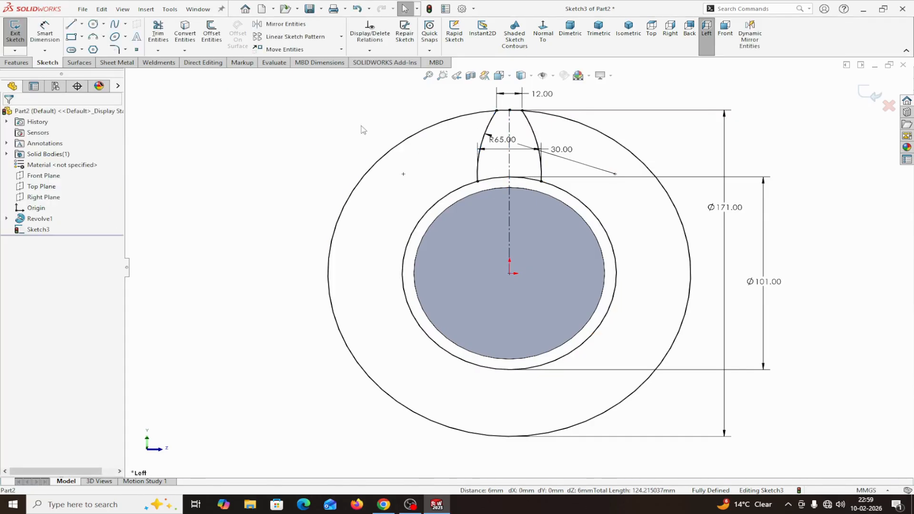
Power-trim the 171 mm circle outside the two arcs, keeping only the short segment that caps the tooth
click(160, 32)
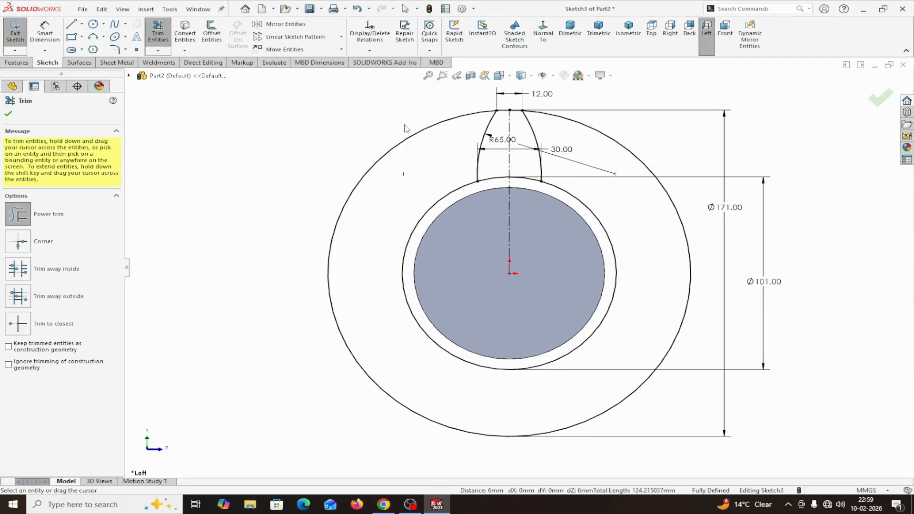
drag(404, 120, 416, 151)
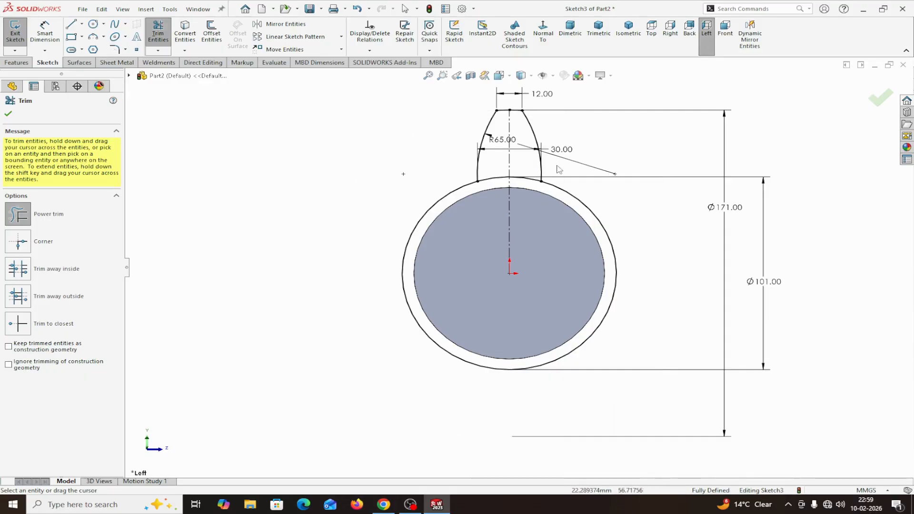
click(9, 114)
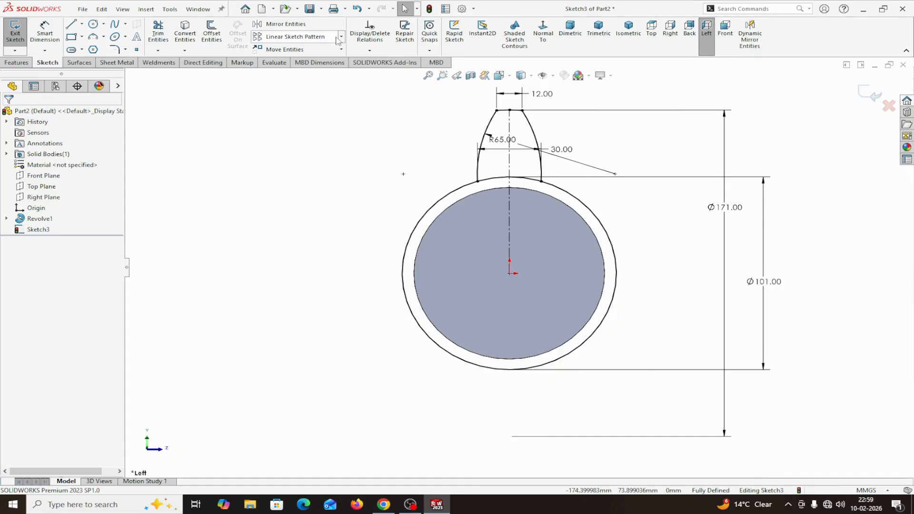
click(341, 37)
click(310, 62)
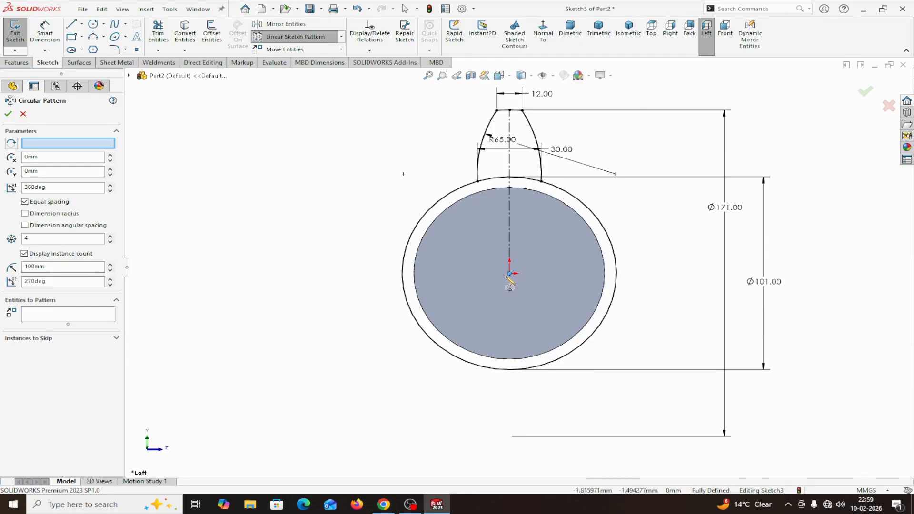
key(Escape)
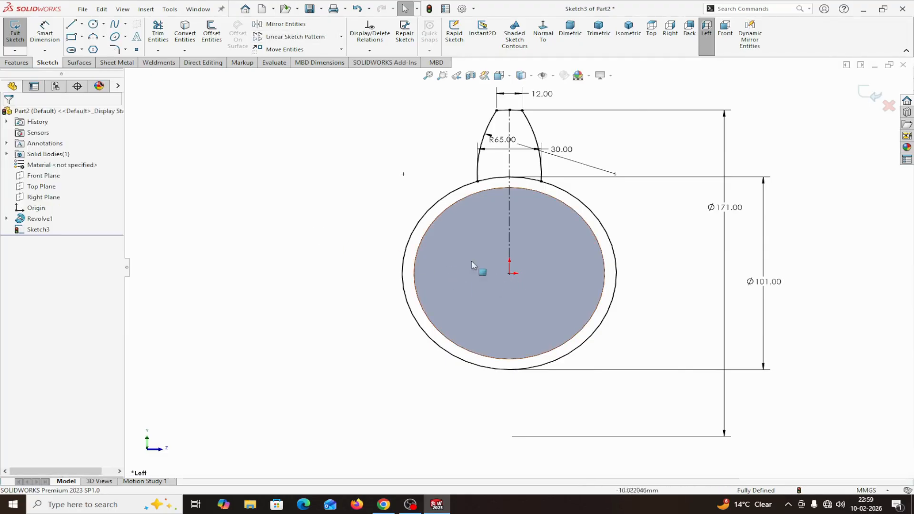
Circular-pattern the tooth's two flank arcs and tip arc about the origin as 6 equally spaced instances over 360 degrees
click(341, 38)
click(304, 63)
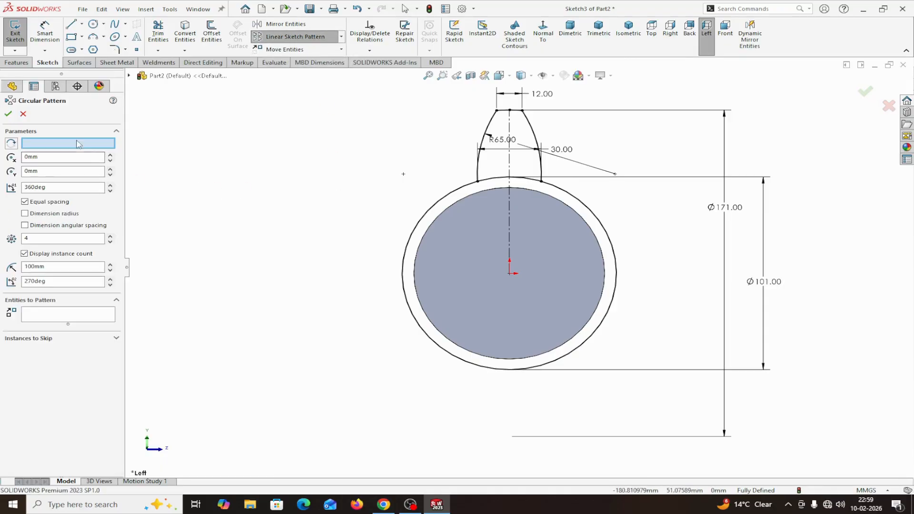
click(509, 274)
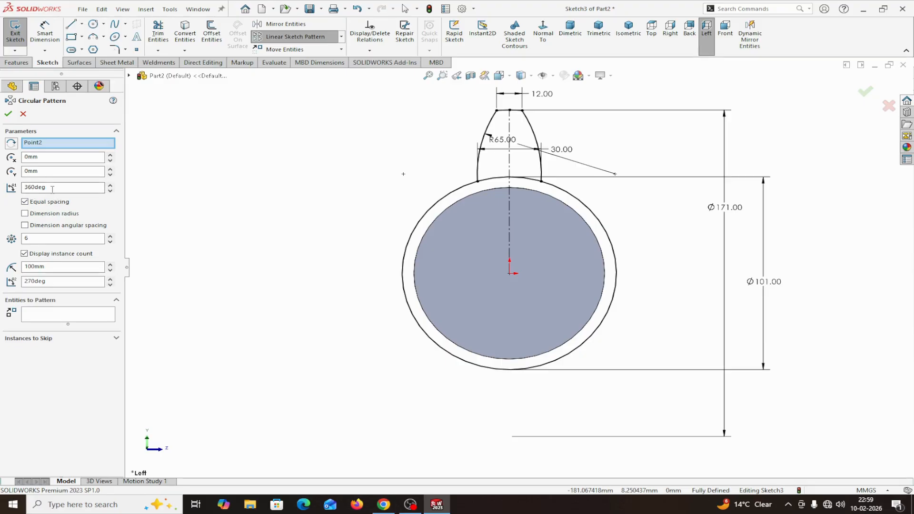
click(39, 316)
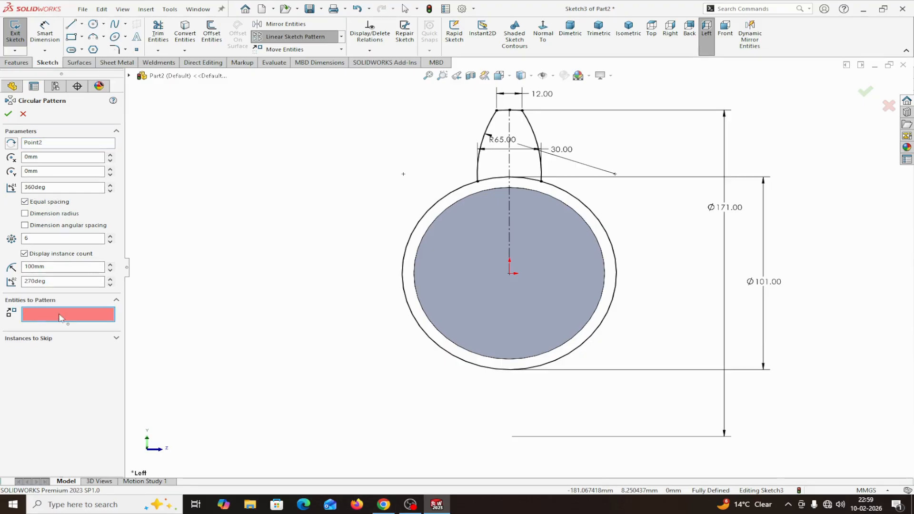
click(477, 175)
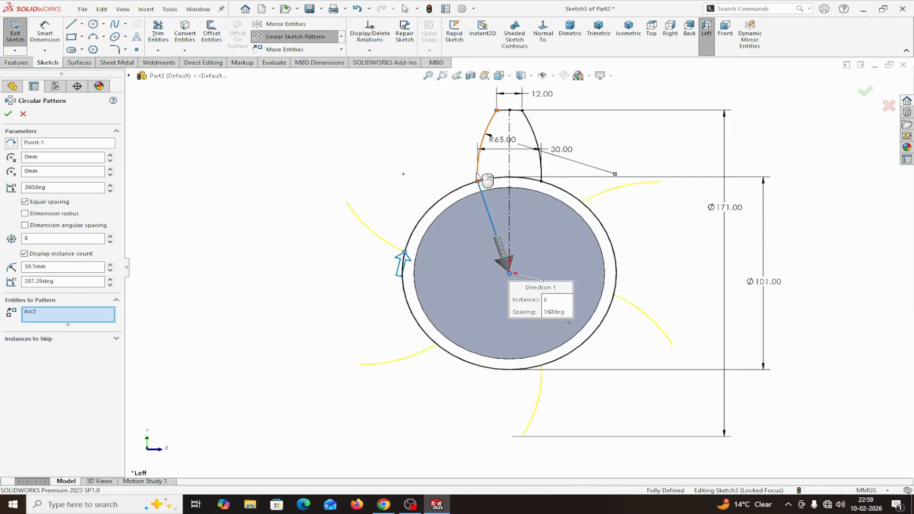
click(505, 110)
click(531, 129)
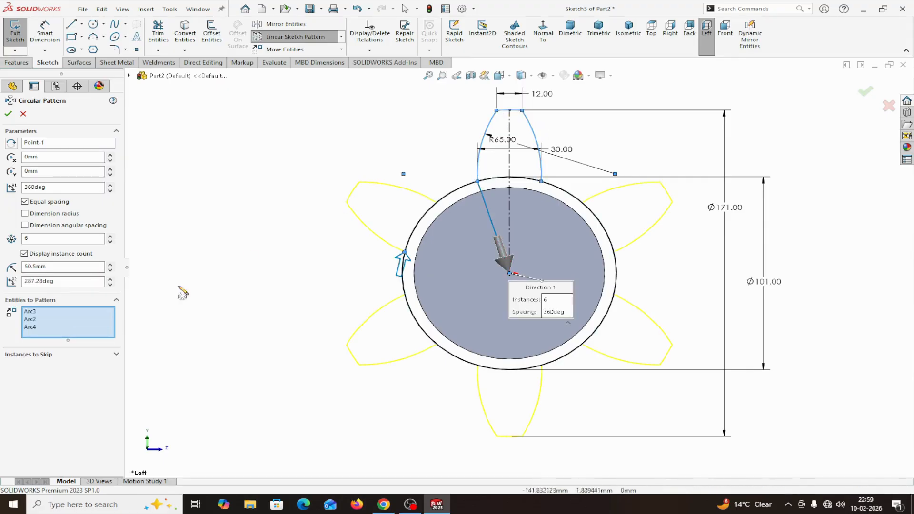
click(8, 114)
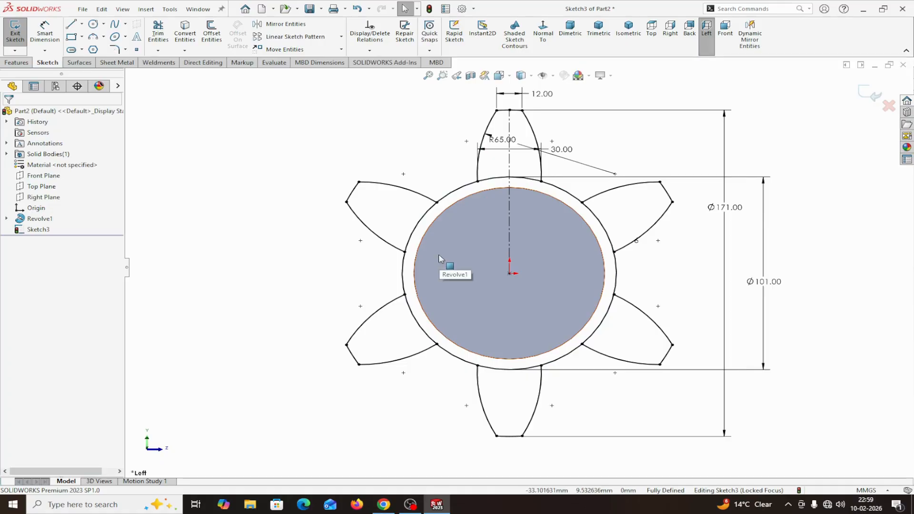
Power-trim the 101 mm circle's segments beneath all six teeth to leave one continuous gear outline, and exit the sketch
click(158, 33)
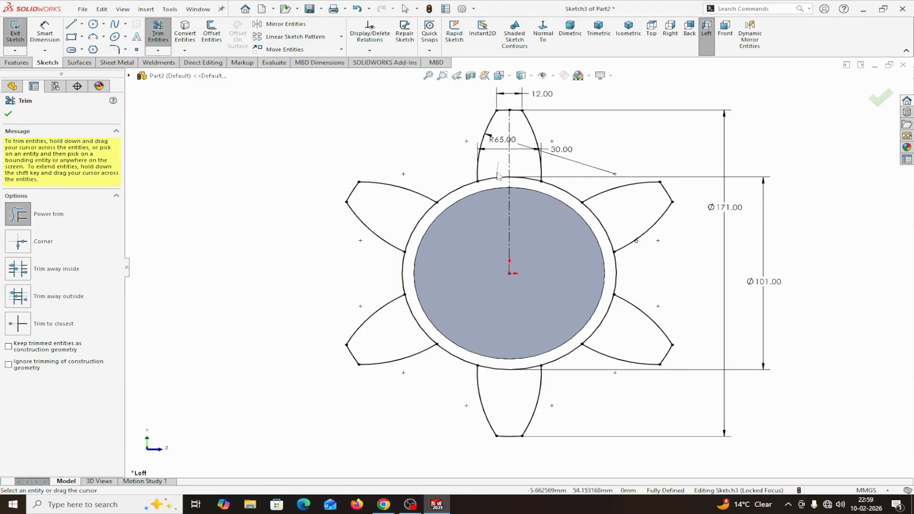
drag(497, 176, 495, 185)
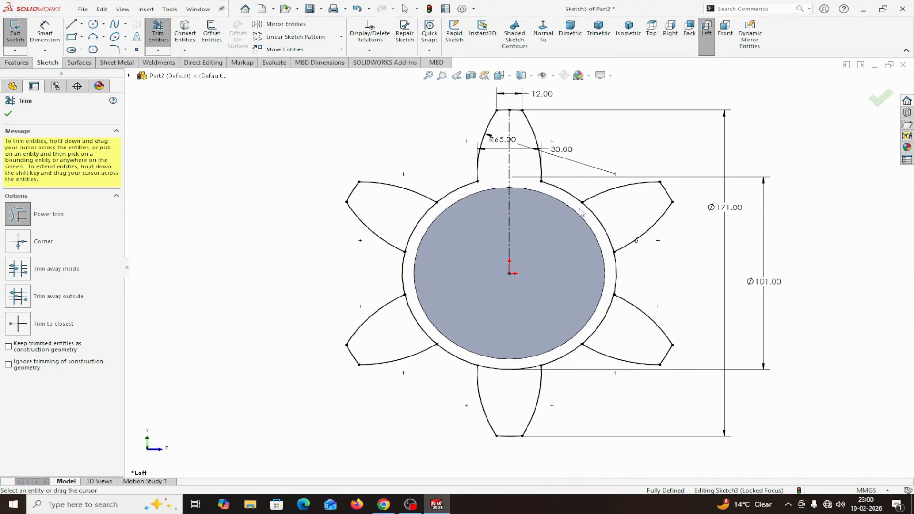
drag(609, 221, 601, 228)
drag(520, 381, 514, 370)
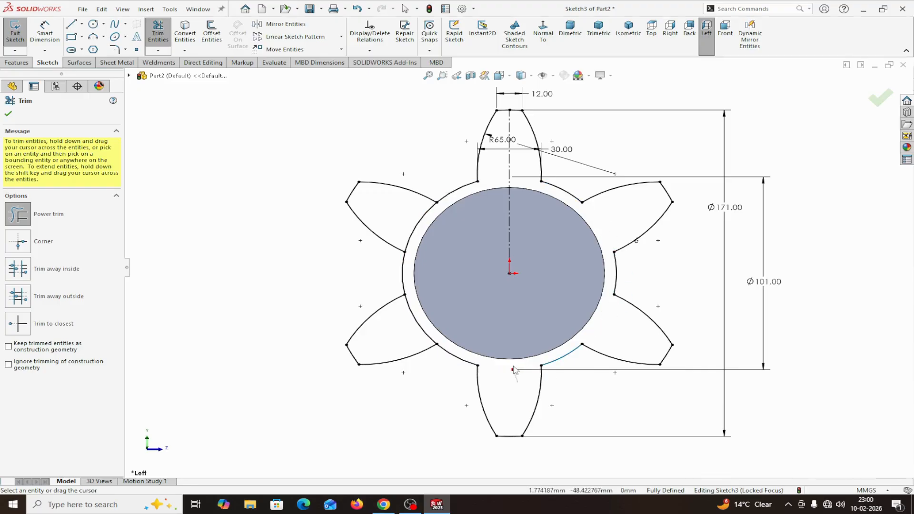
drag(415, 330, 408, 312)
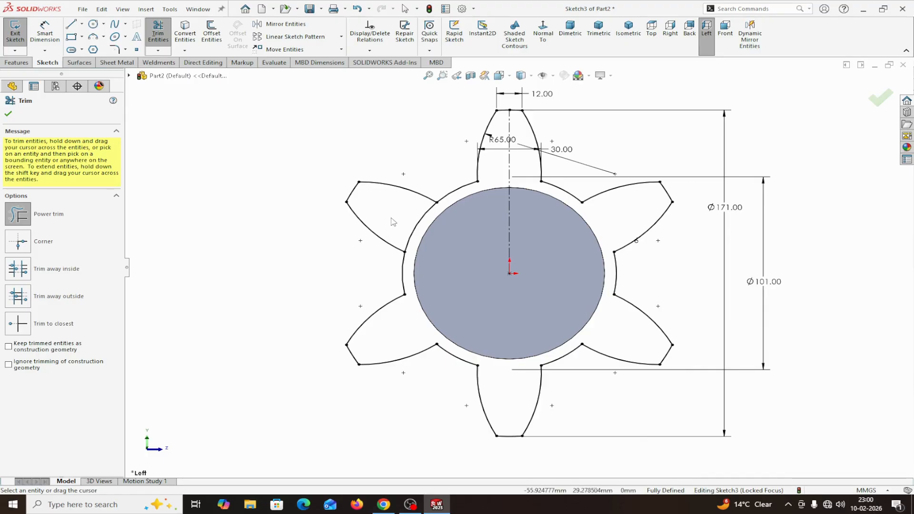
drag(414, 227, 421, 230)
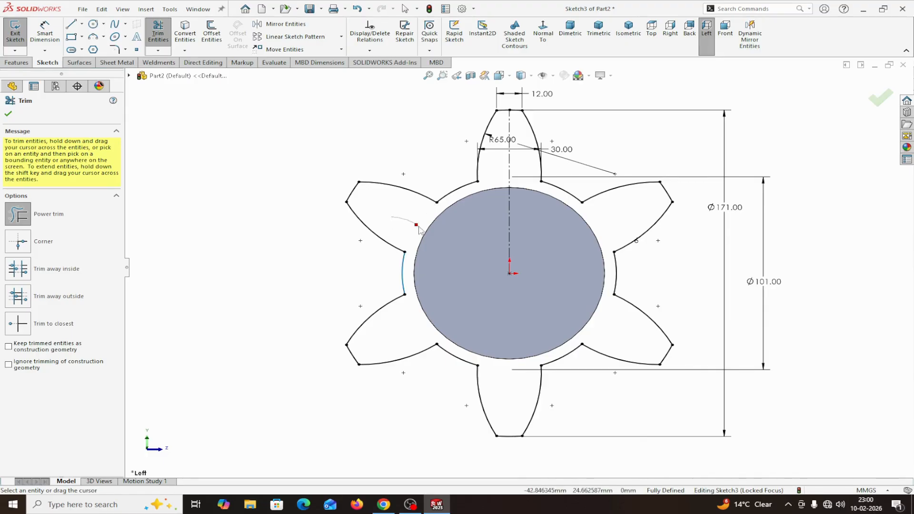
click(7, 115)
key(f)
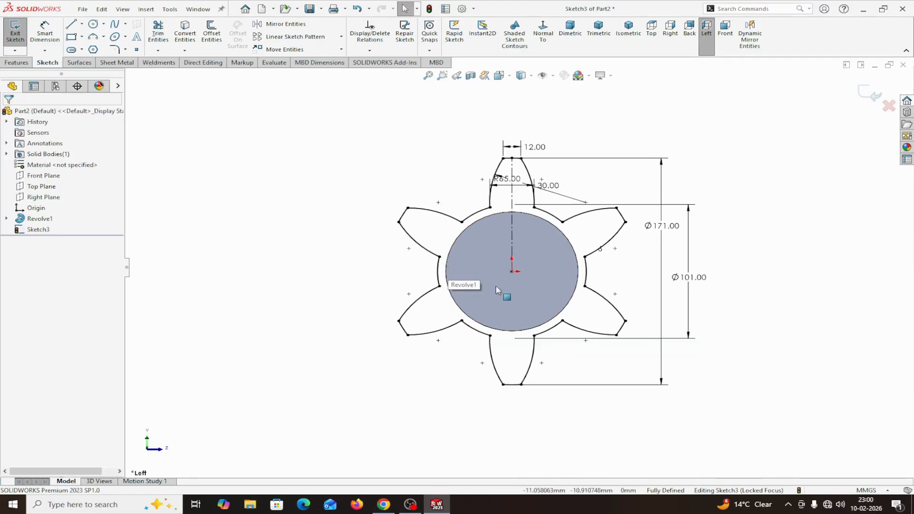
click(867, 93)
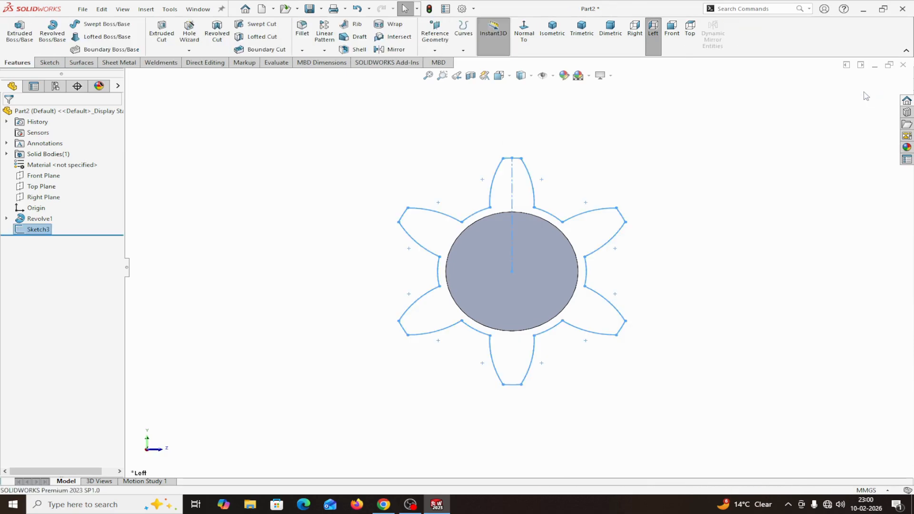
Create a reference plane offset 46 mm outward from the shaft's flange end face
middle_drag(755, 204, 714, 216)
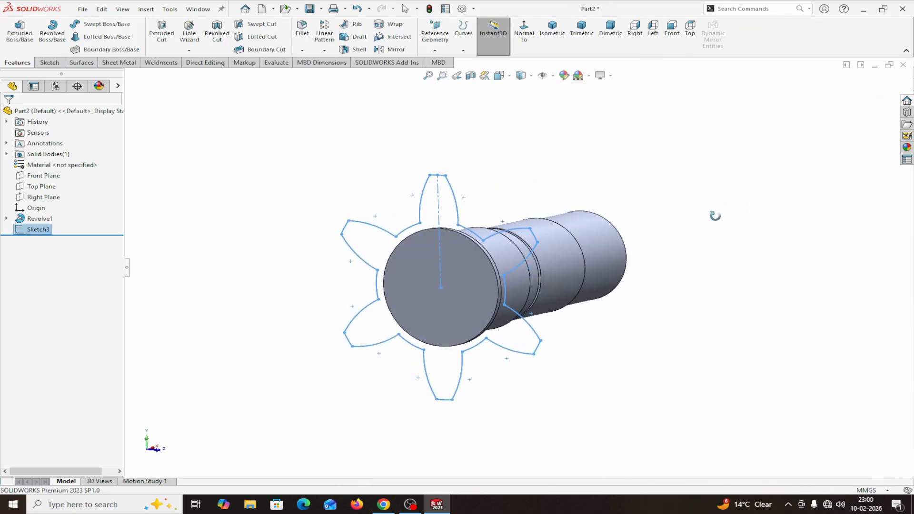
scroll(717, 220, up, 2)
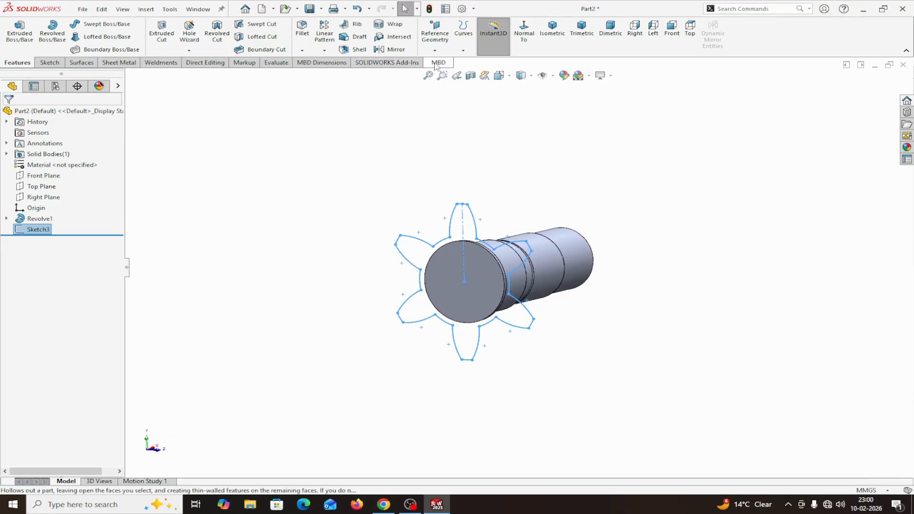
click(441, 50)
click(443, 63)
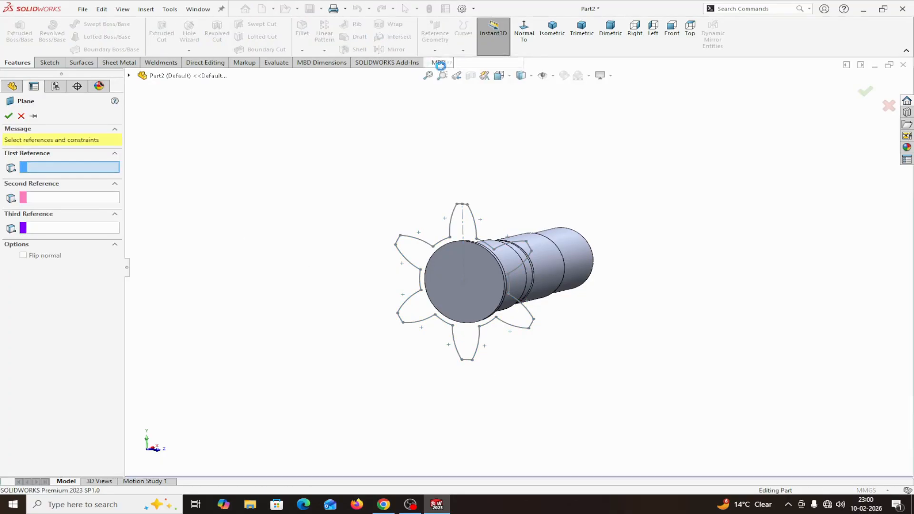
click(469, 268)
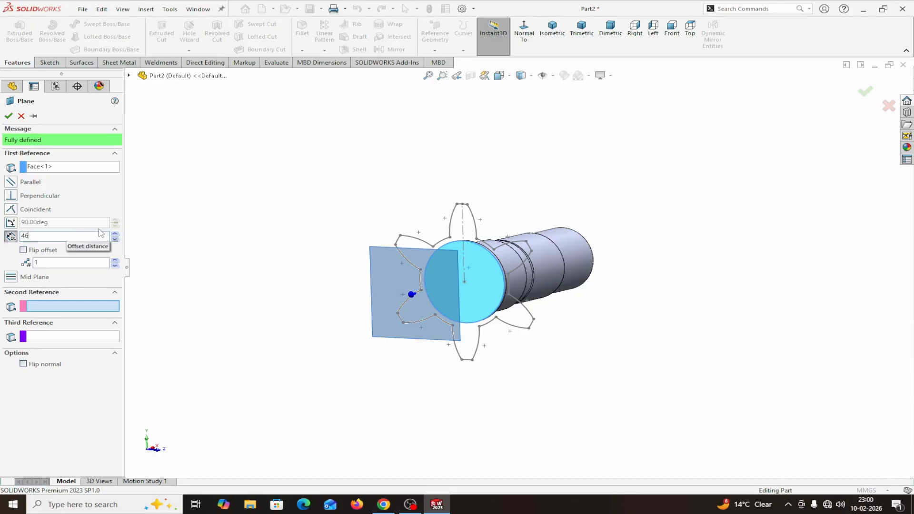
text(46)
key(Return)
middle_drag(250, 243, 198, 266)
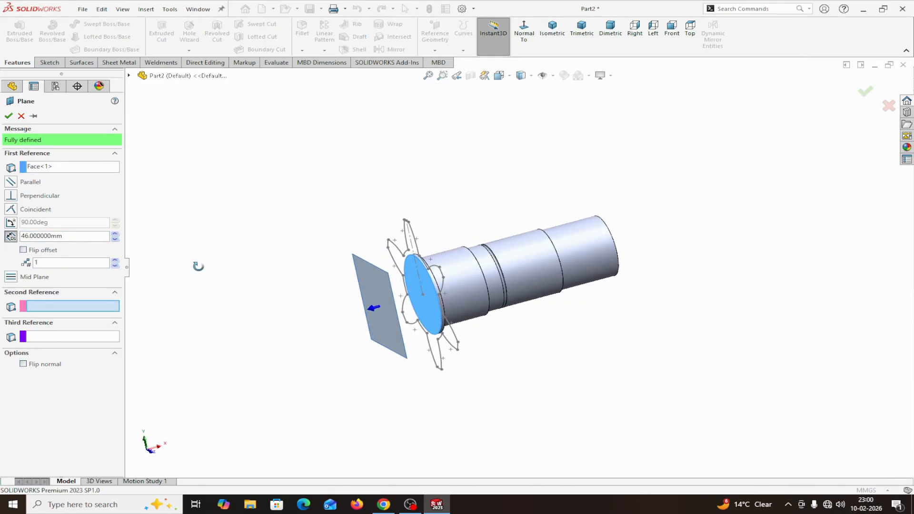
click(9, 116)
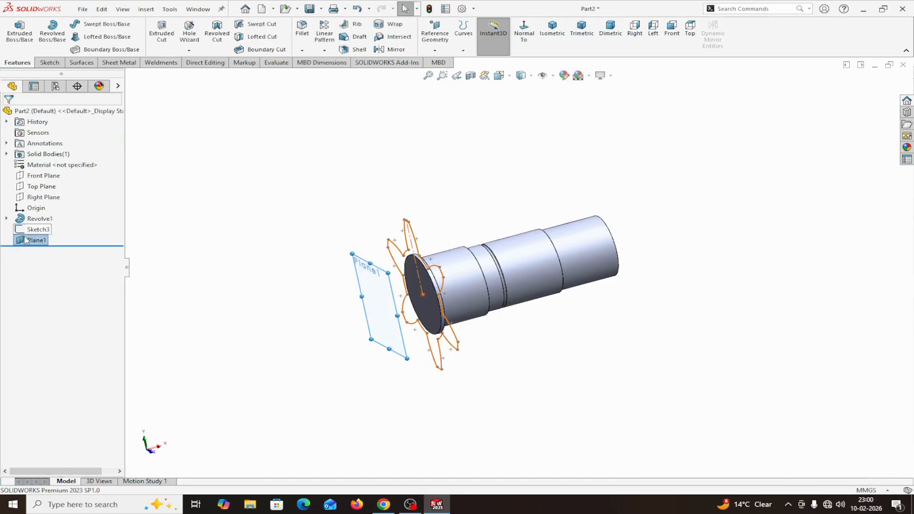
Start a sketch on the offset plane, viewed normal to it, and convert the six-tooth outline of Sketch3 into it
click(23, 242)
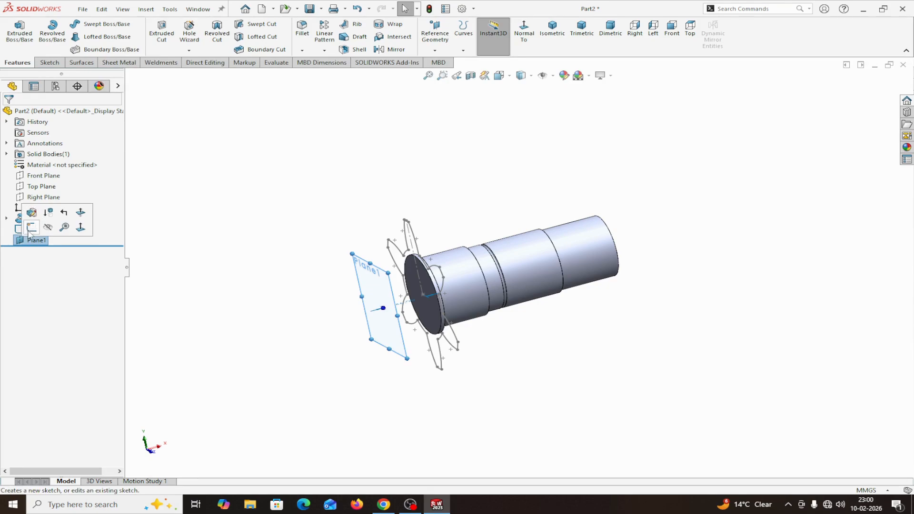
click(31, 228)
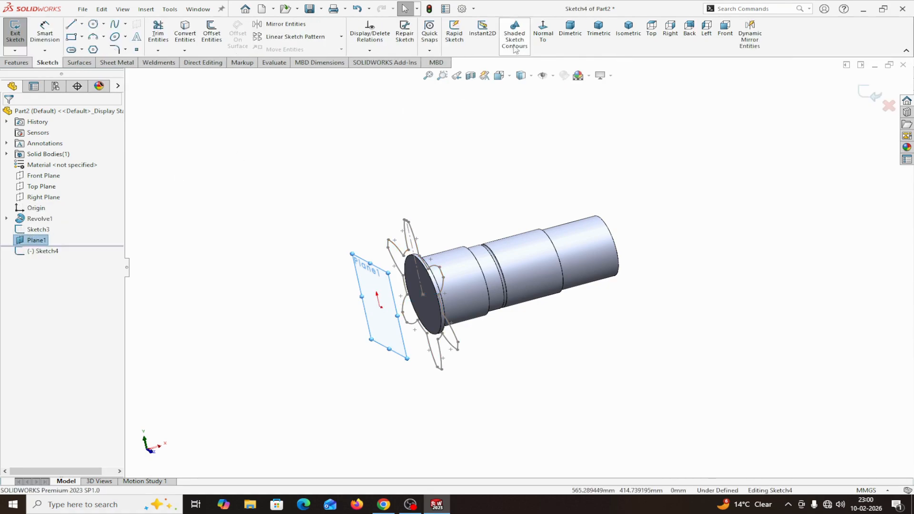
click(542, 35)
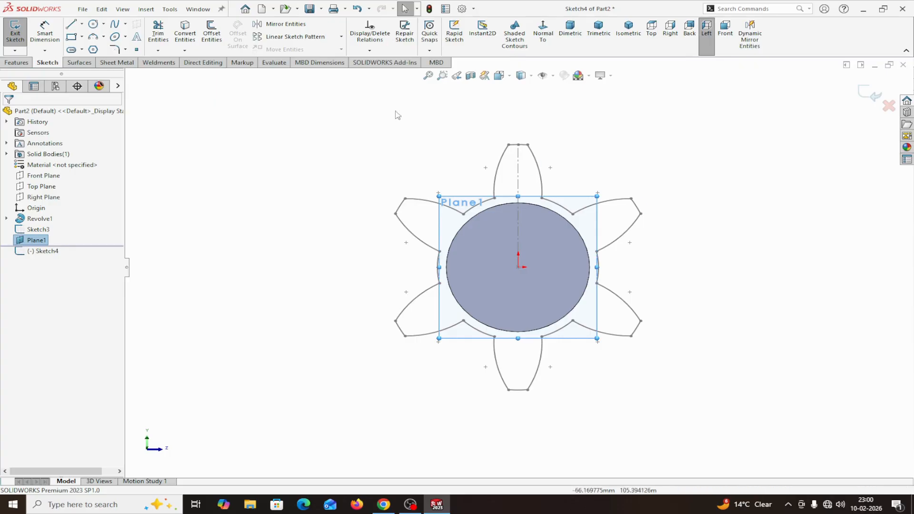
click(190, 38)
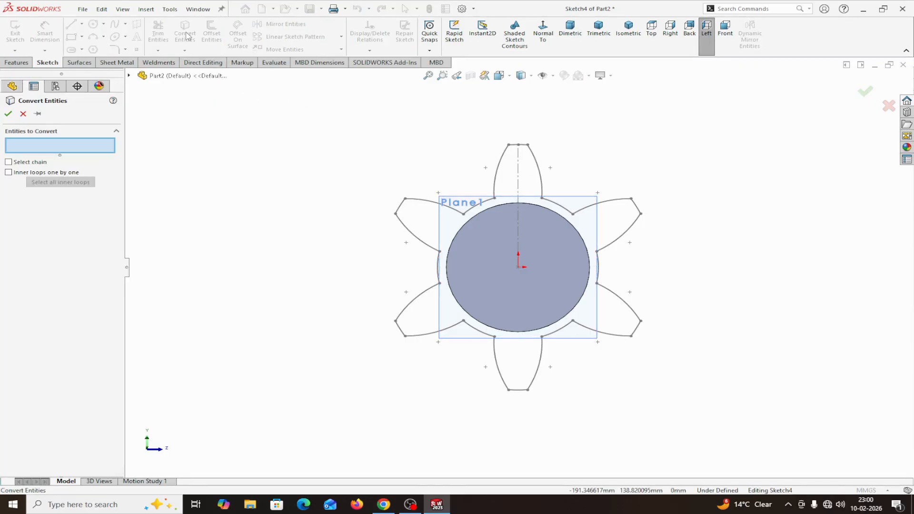
click(130, 76)
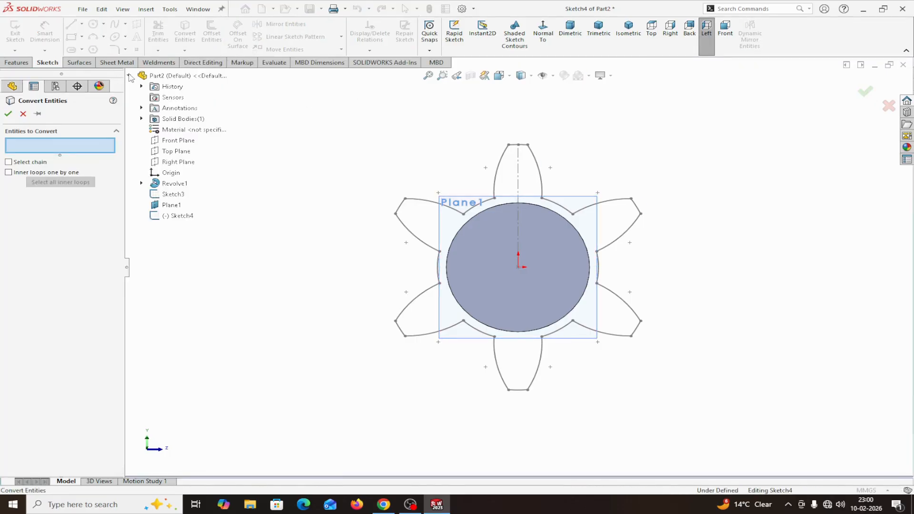
click(164, 195)
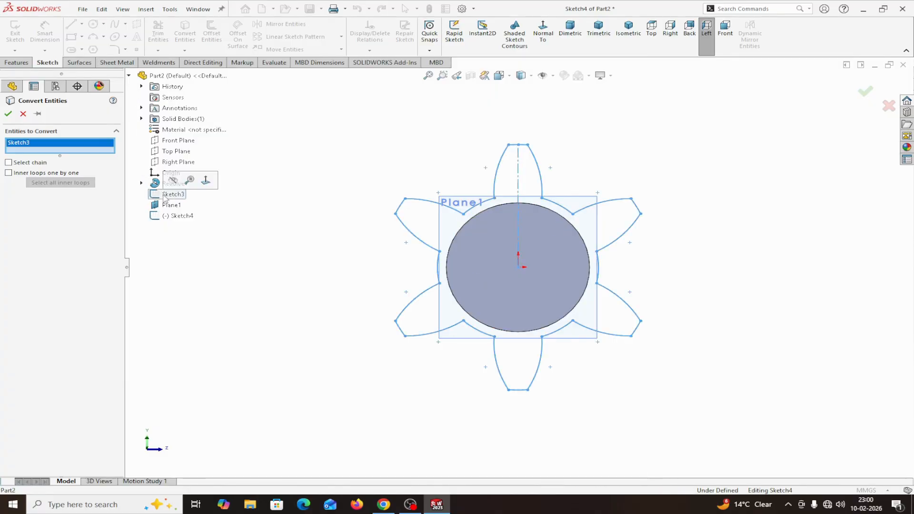
click(8, 115)
middle_drag(765, 218, 685, 227)
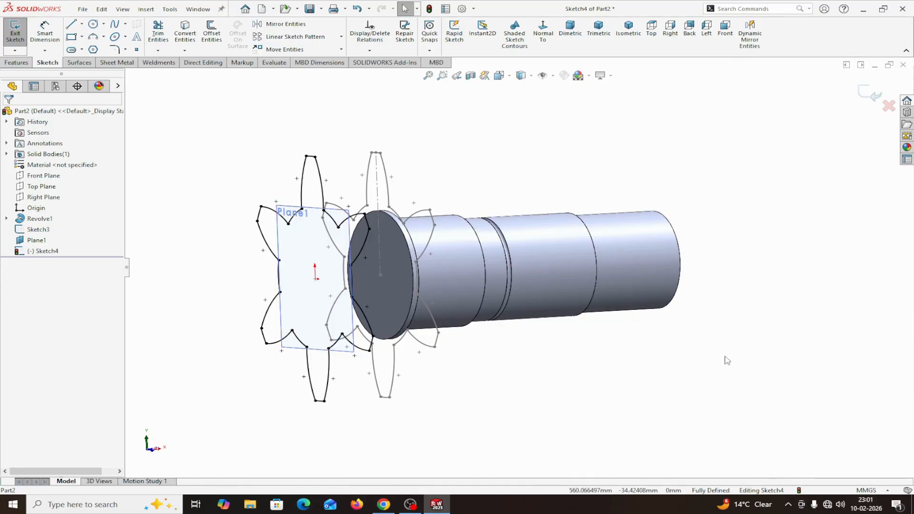
click(341, 49)
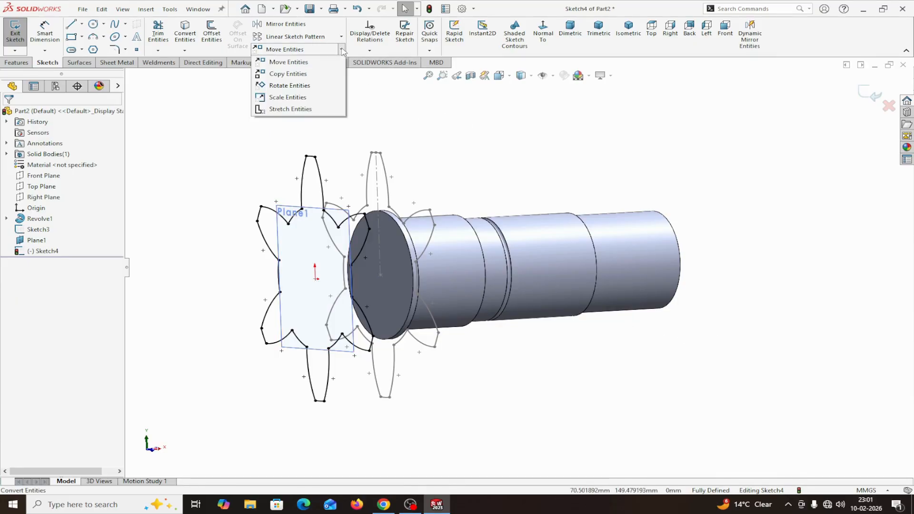
click(289, 86)
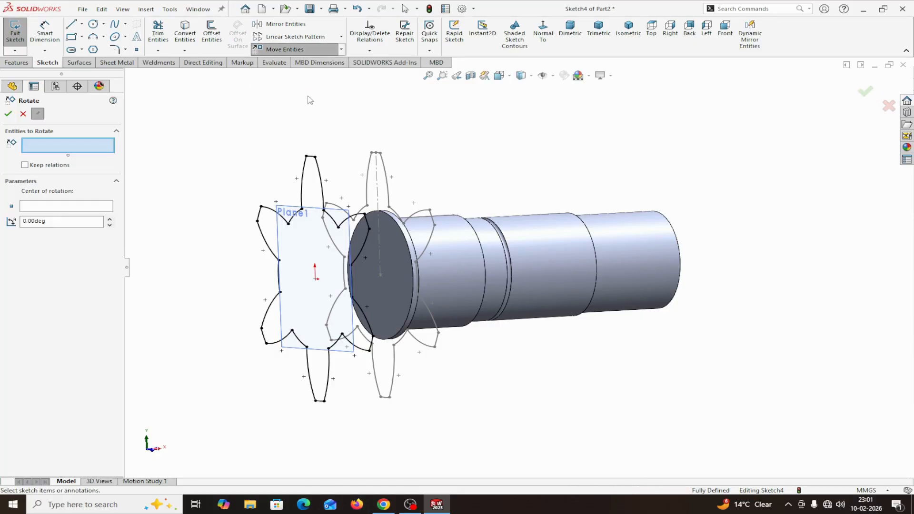
click(23, 115)
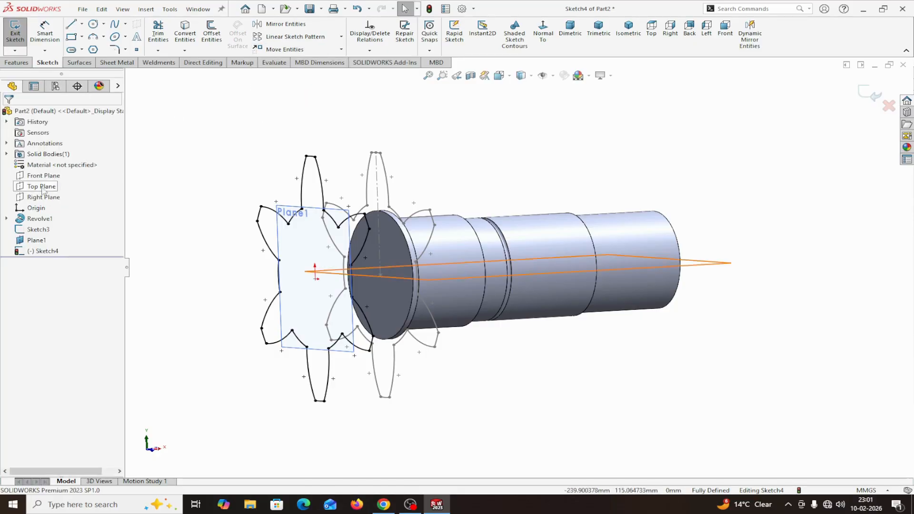
Hide Sketch3 and rotate the whole converted six-tooth outline 15 degrees about the sketch origin
right_click(42, 231)
click(59, 222)
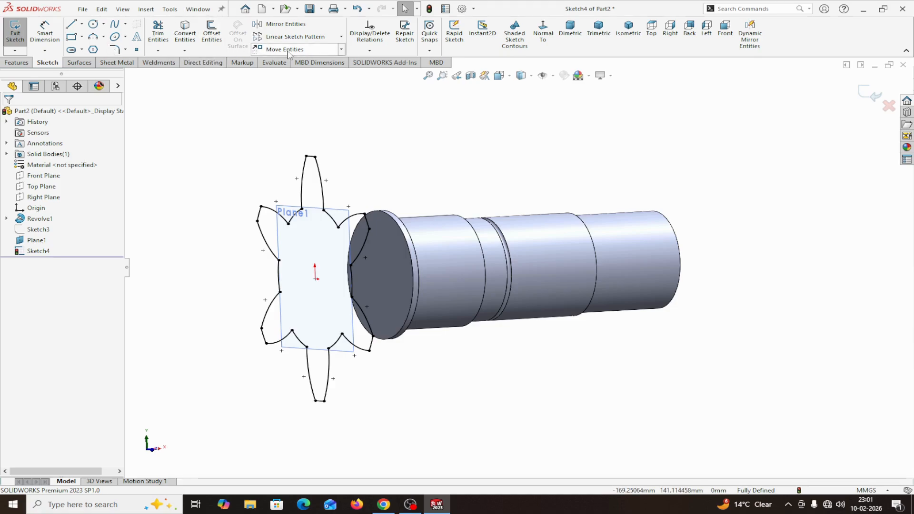
click(341, 49)
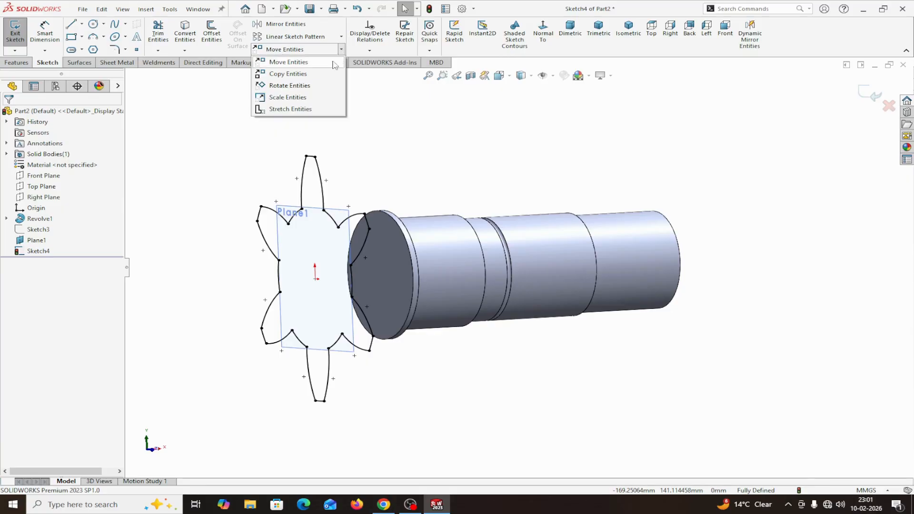
click(290, 87)
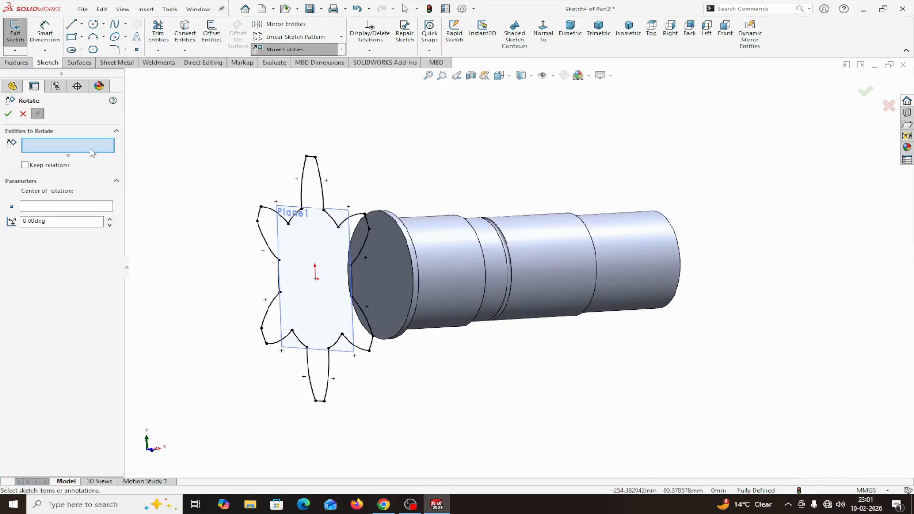
drag(193, 129, 544, 436)
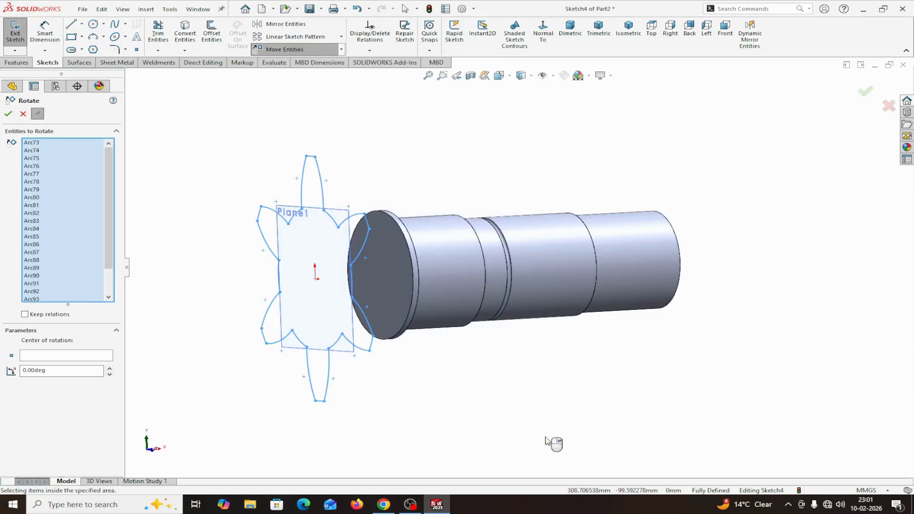
click(51, 358)
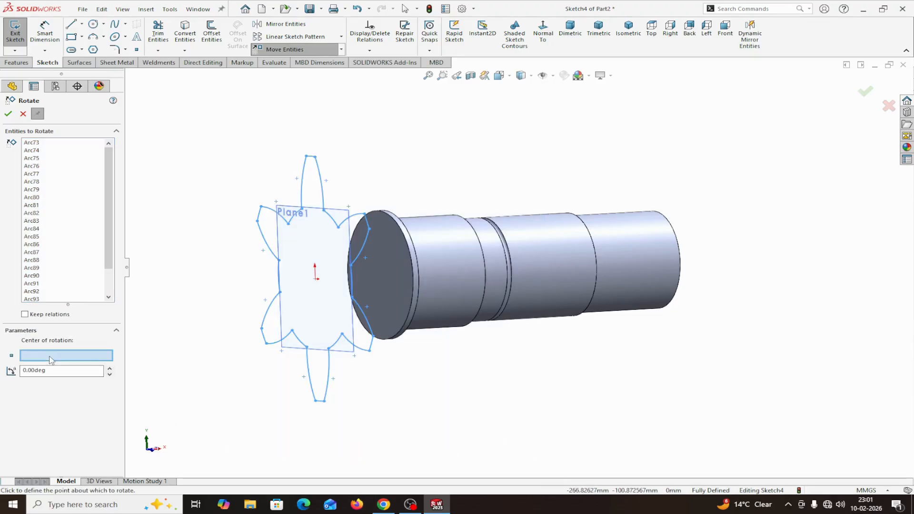
click(314, 279)
click(70, 372)
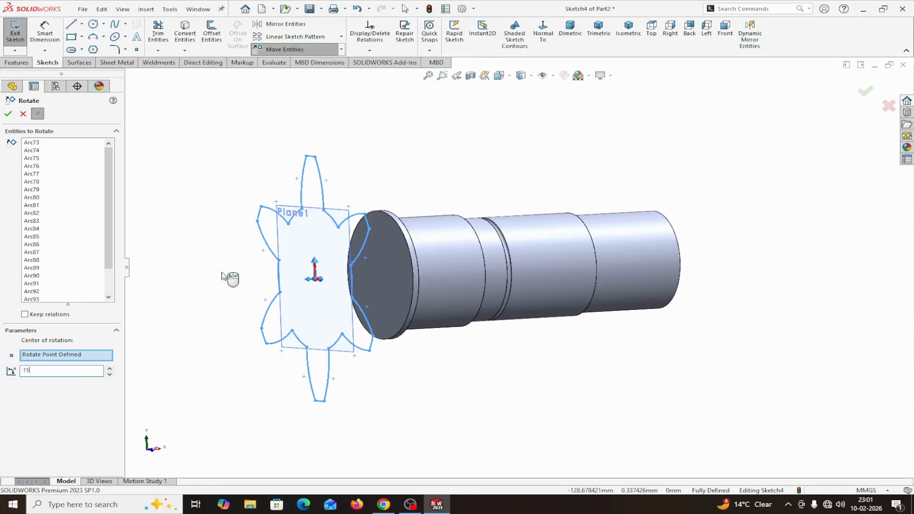
click(8, 114)
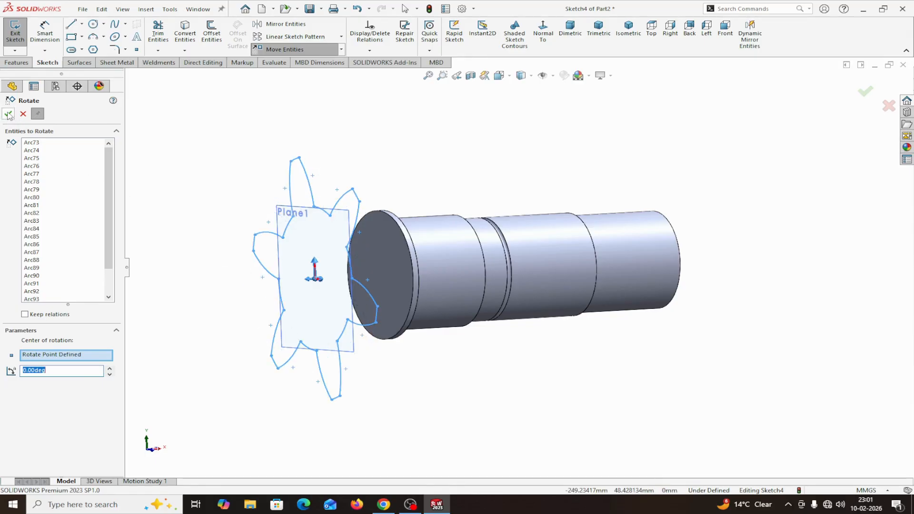
click(23, 114)
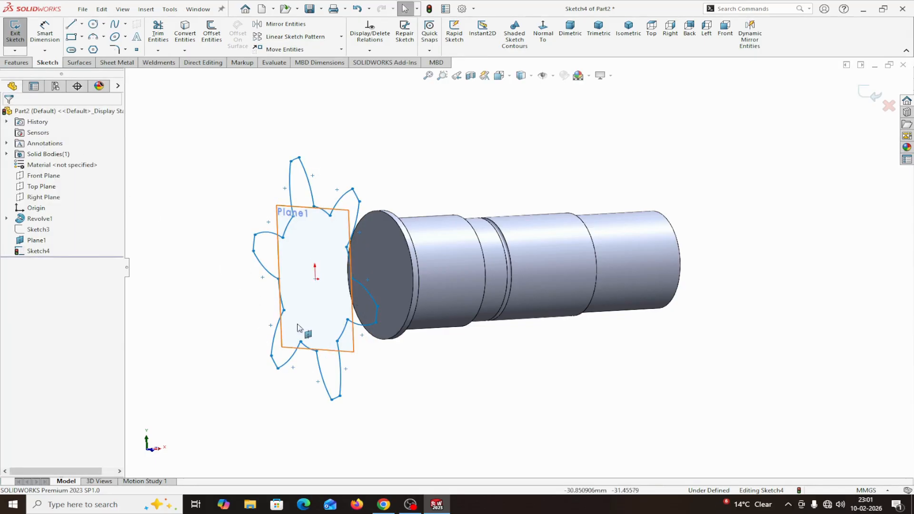
Scale all entities of the rotated gear outline by a factor of 0.75 about the origin
click(341, 50)
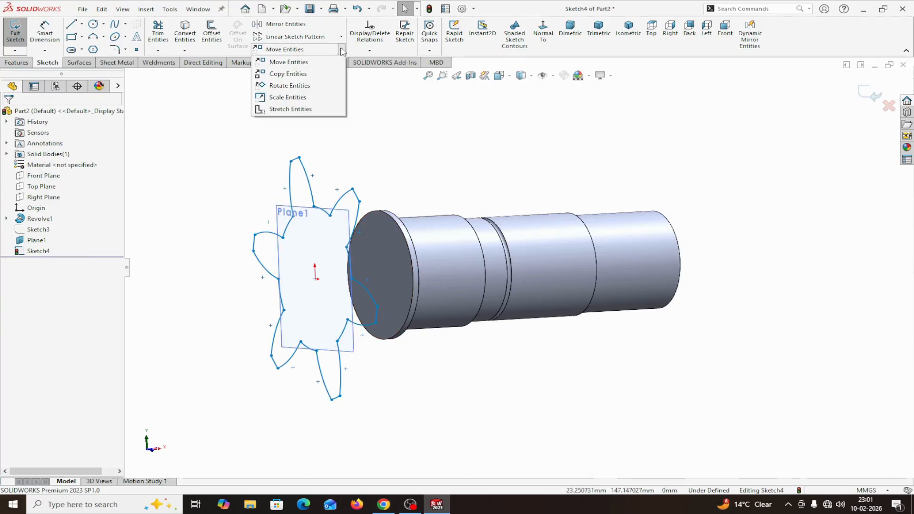
click(296, 98)
mouse_move(199, 129)
mouse_down()
mouse_move(367, 342)
mouse_move(474, 452)
mouse_up()
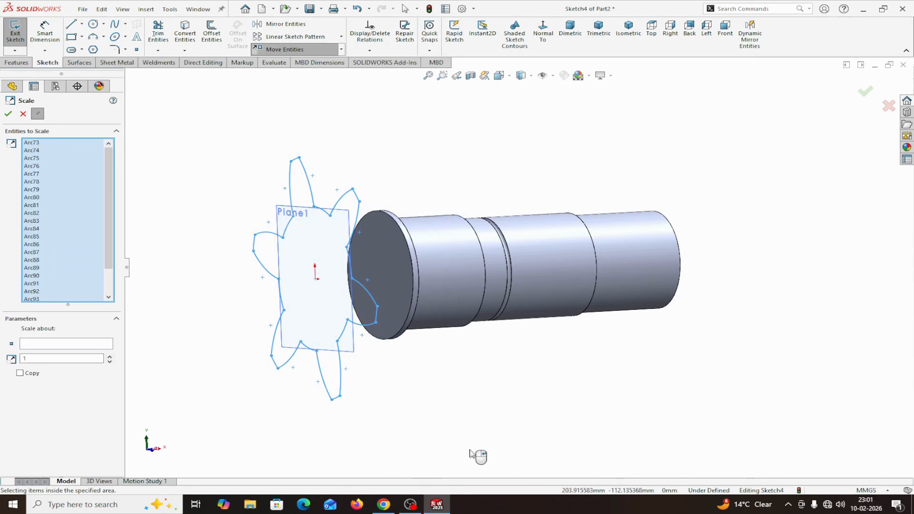
click(43, 344)
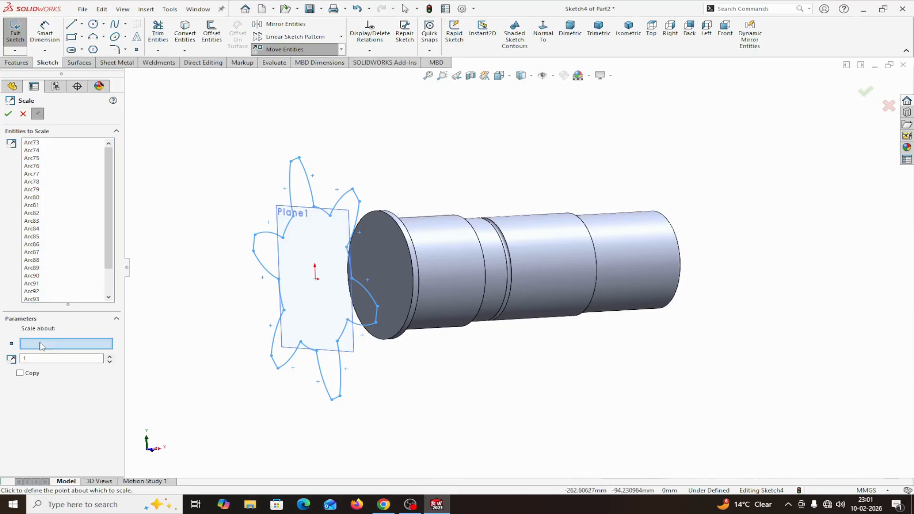
click(314, 278)
click(31, 359)
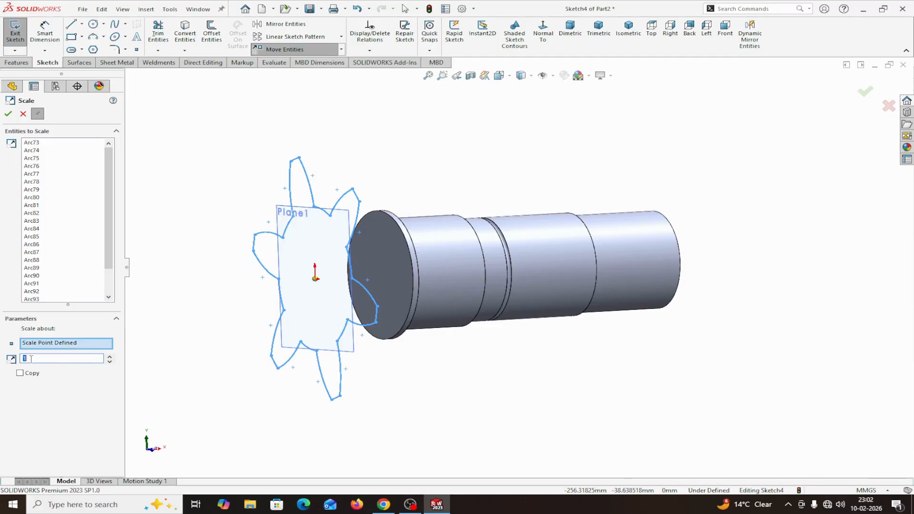
text(.75)
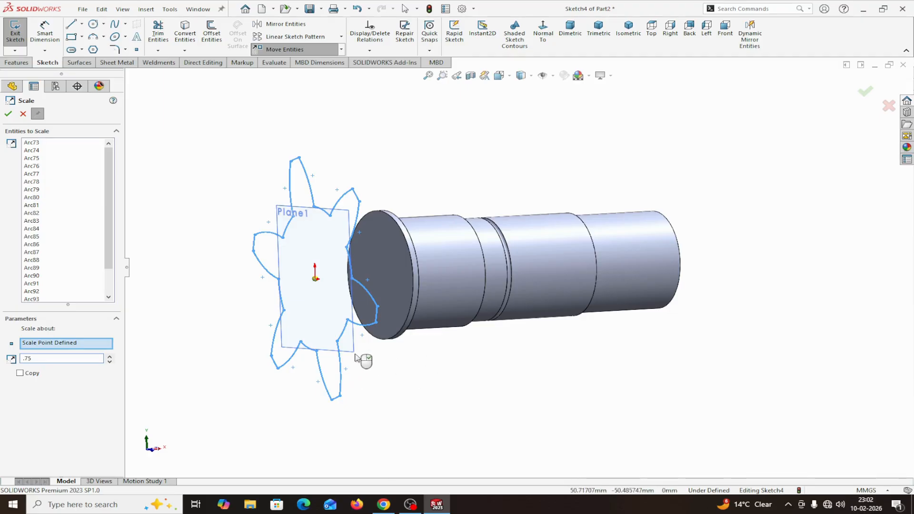
click(9, 113)
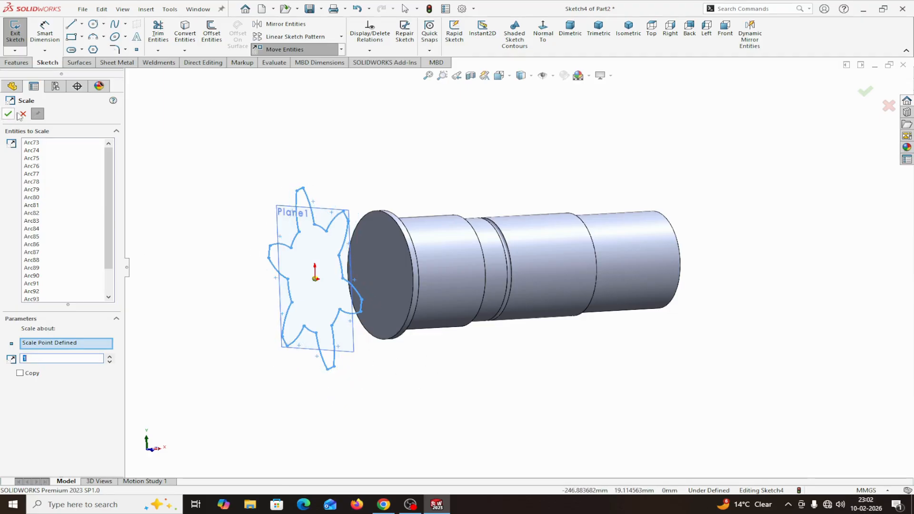
mouse_move(351, 343)
middle_down()
mouse_move(444, 361)
mouse_move(449, 394)
middle_up()
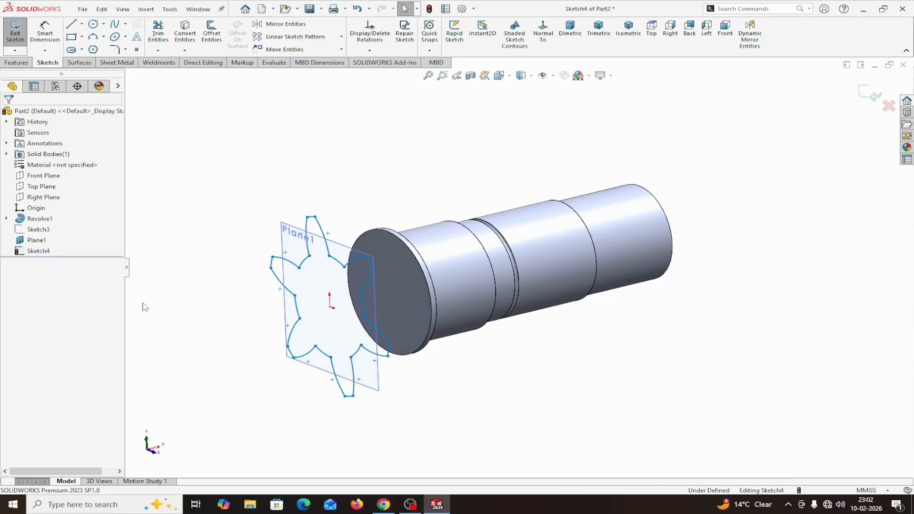
Exit the scaled outline's sketch and hide both Sketch4 and Plane1
right_click(43, 253)
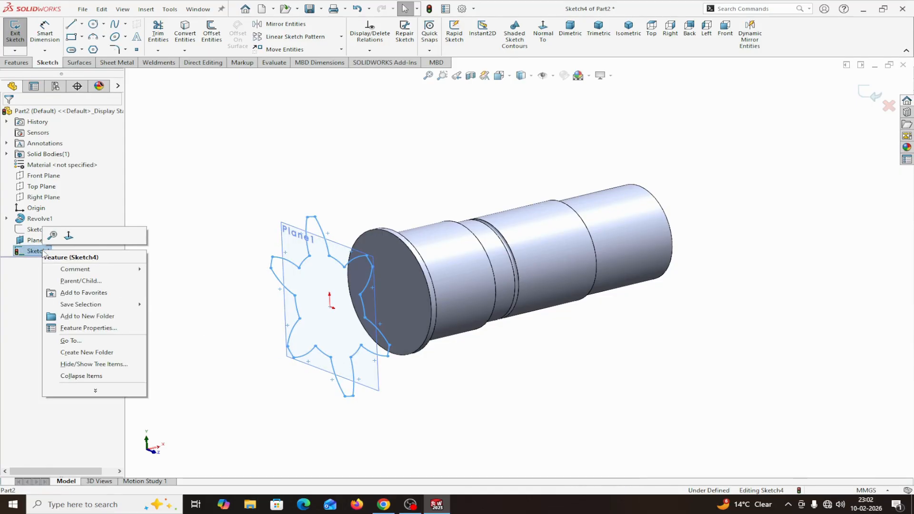
click(875, 95)
right_click(36, 254)
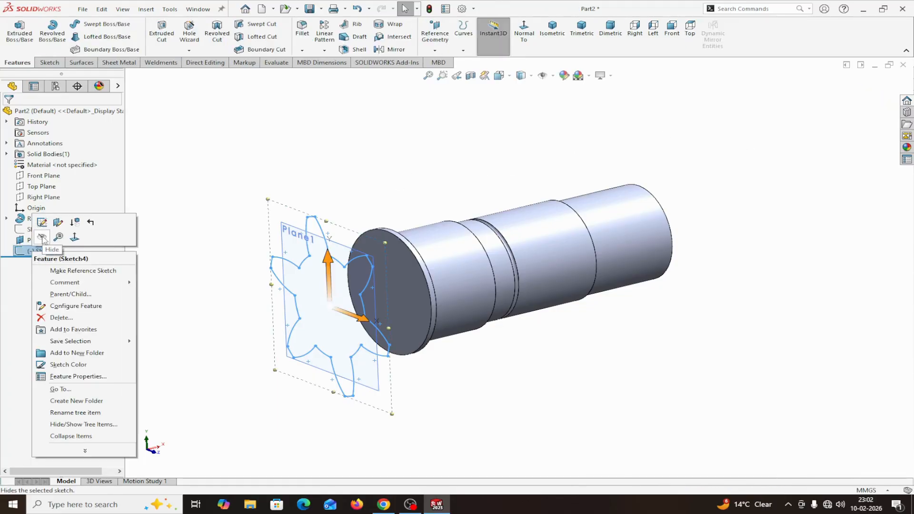
click(42, 237)
right_click(39, 241)
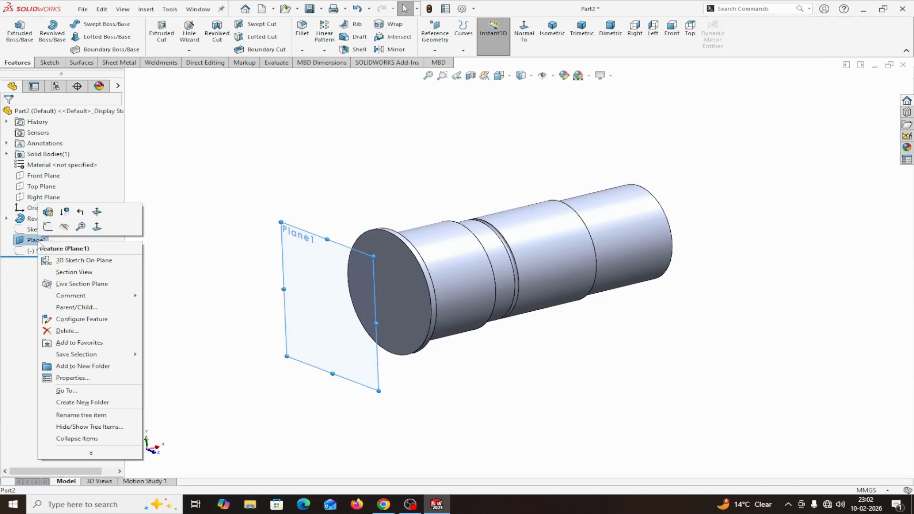
click(64, 228)
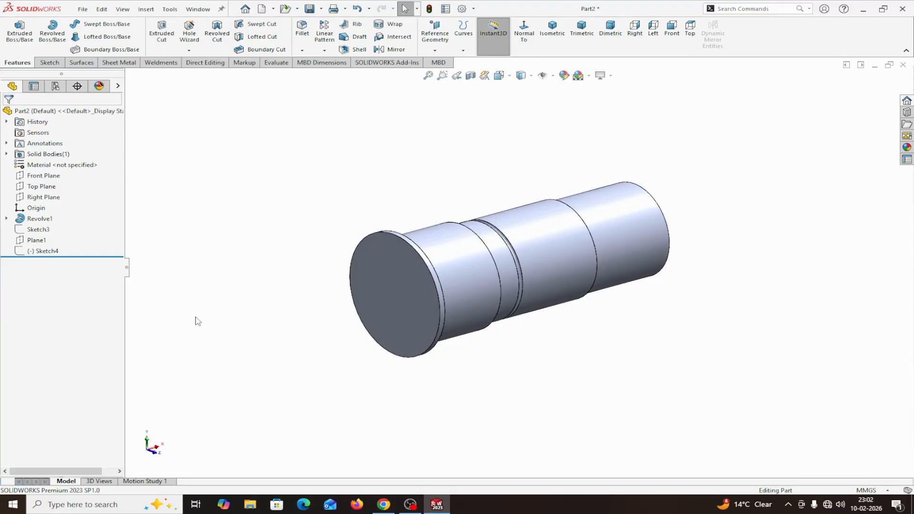
Show Sketch3 again and create a reference plane offset 97 mm outward from the shaft's flange end face
right_click(35, 231)
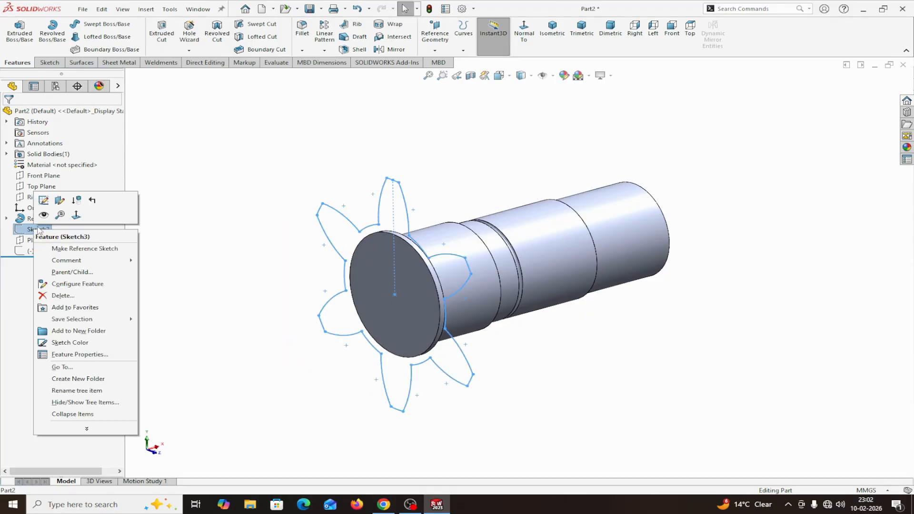
click(44, 214)
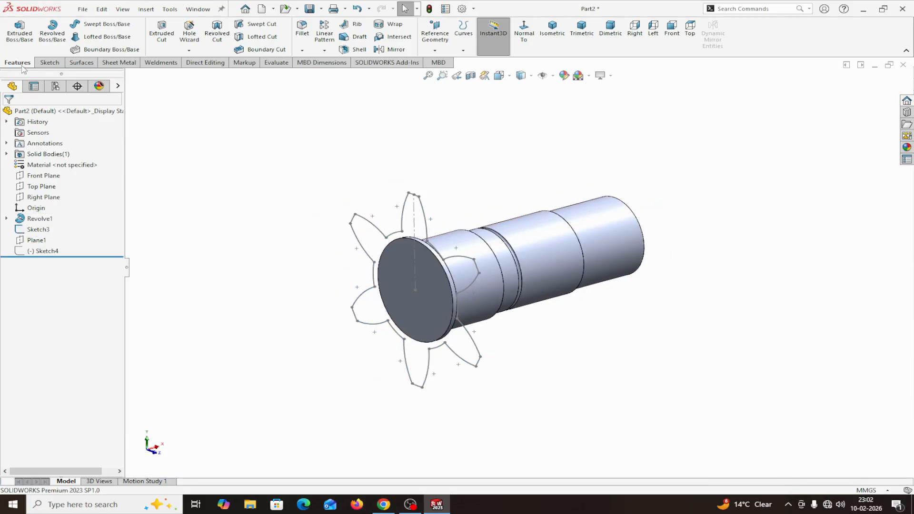
click(434, 50)
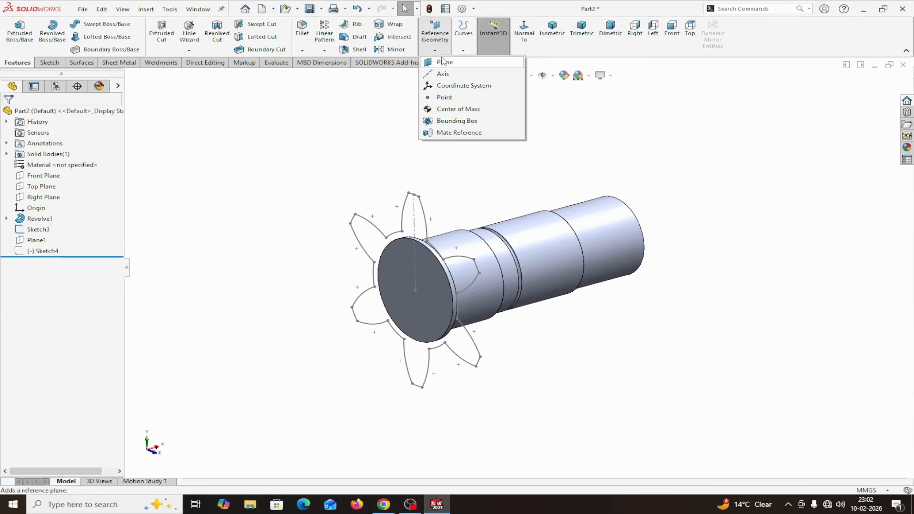
click(443, 62)
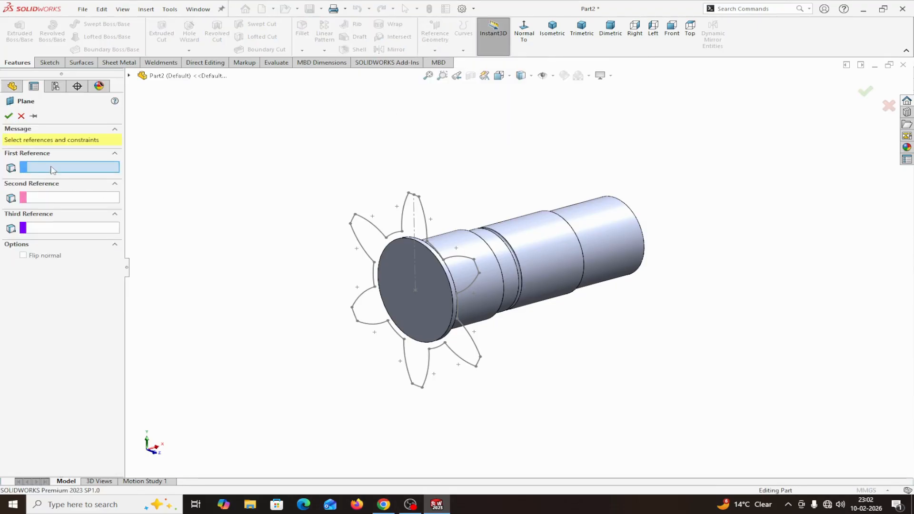
click(434, 275)
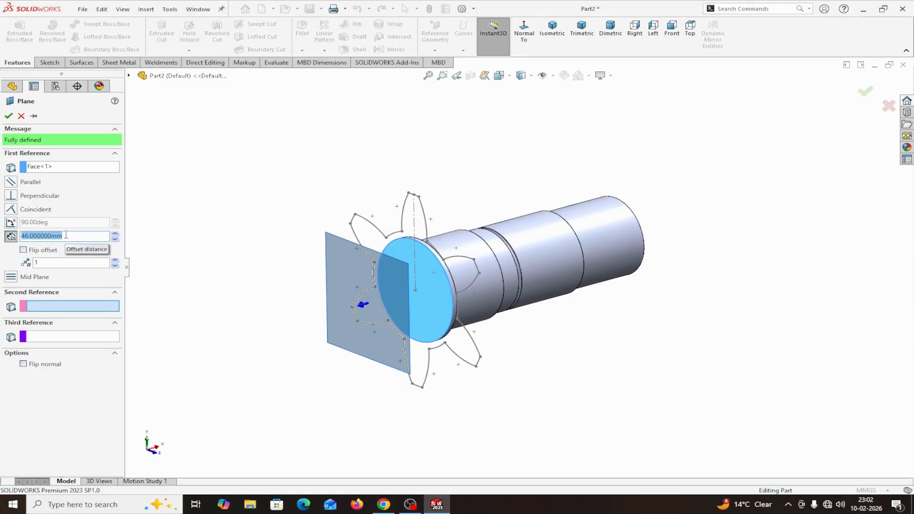
key(Return)
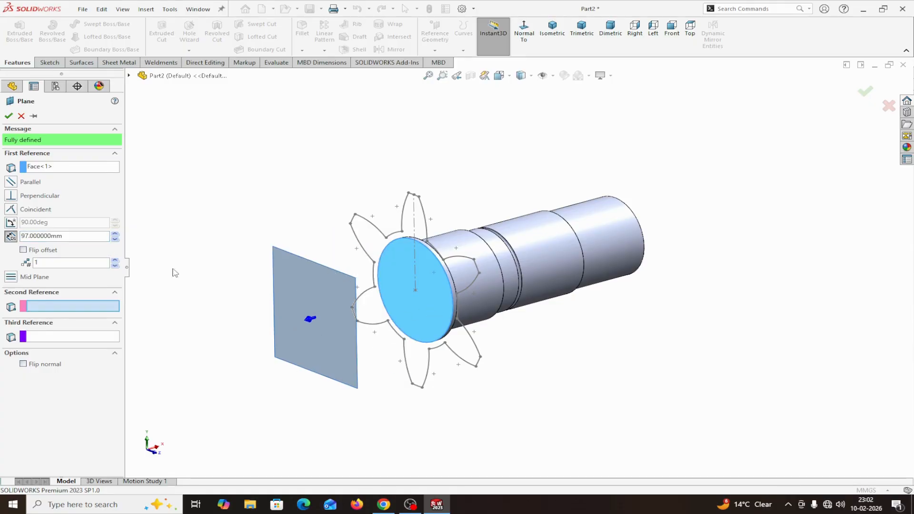
click(9, 115)
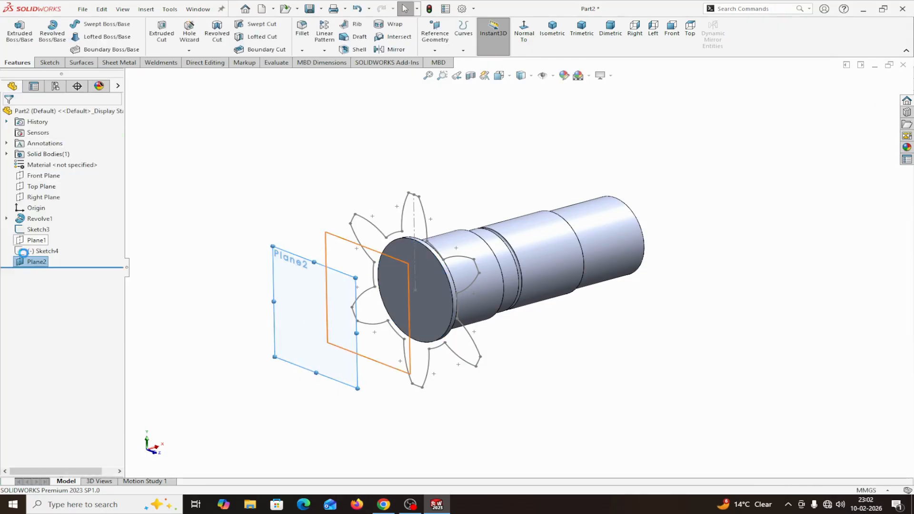
Start a sketch on Plane2, viewed normal to it, and convert Sketch3's six-tooth outline into it
click(20, 264)
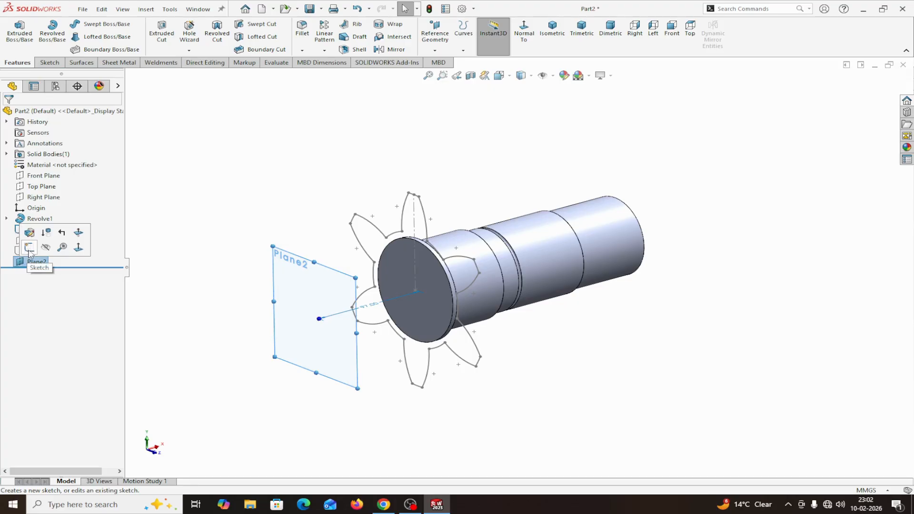
click(30, 249)
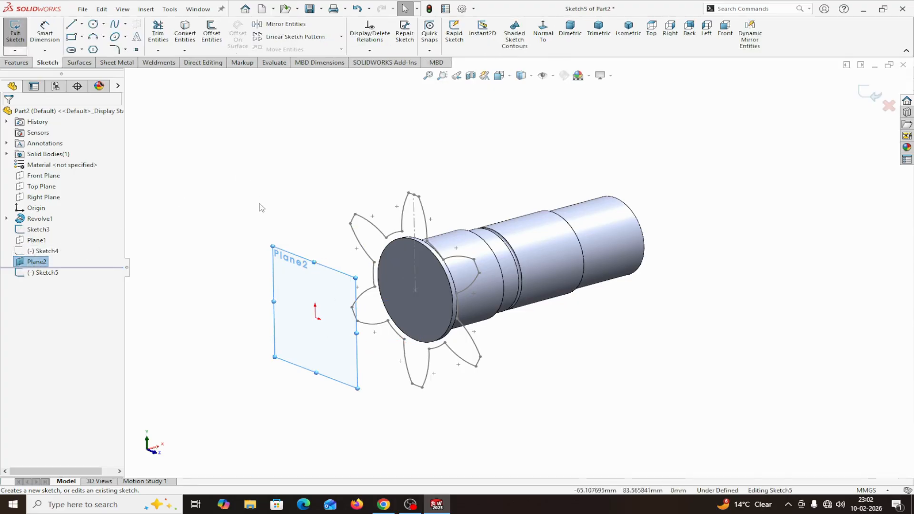
click(544, 40)
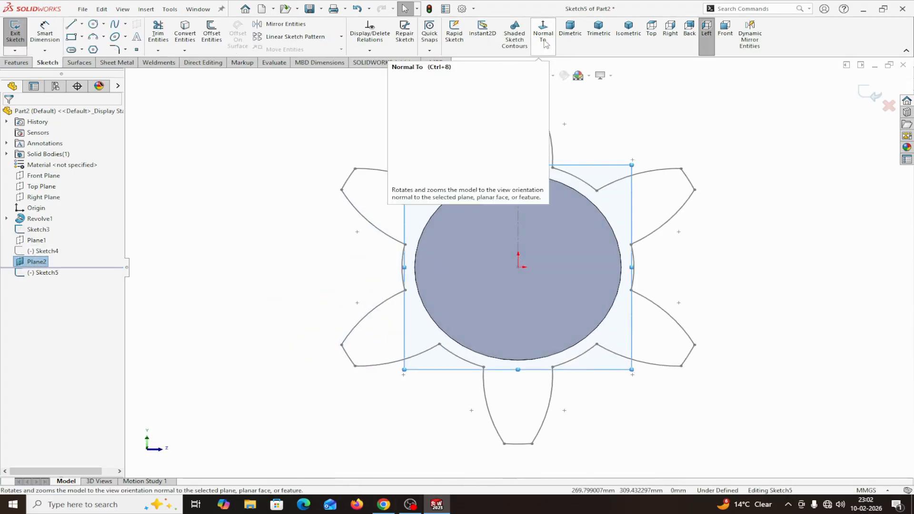
click(184, 37)
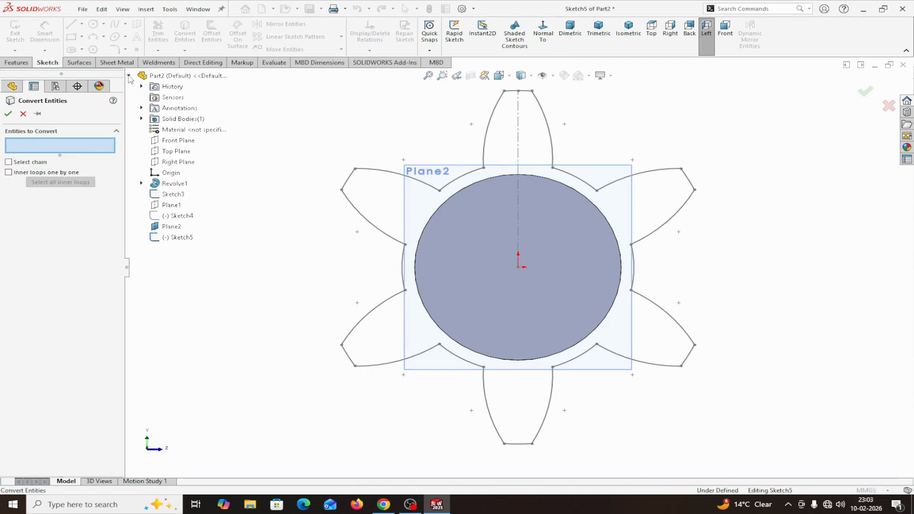
click(166, 195)
key(Return)
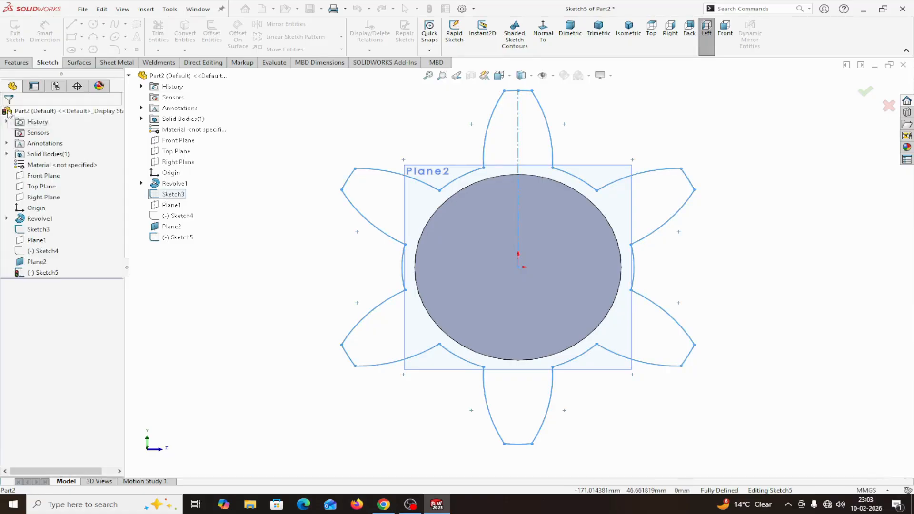
Rotate all entities of the converted gear outline on Plane2 by -30 degrees about the origin
middle_drag(745, 297, 741, 355)
scroll(660, 392, up, 1)
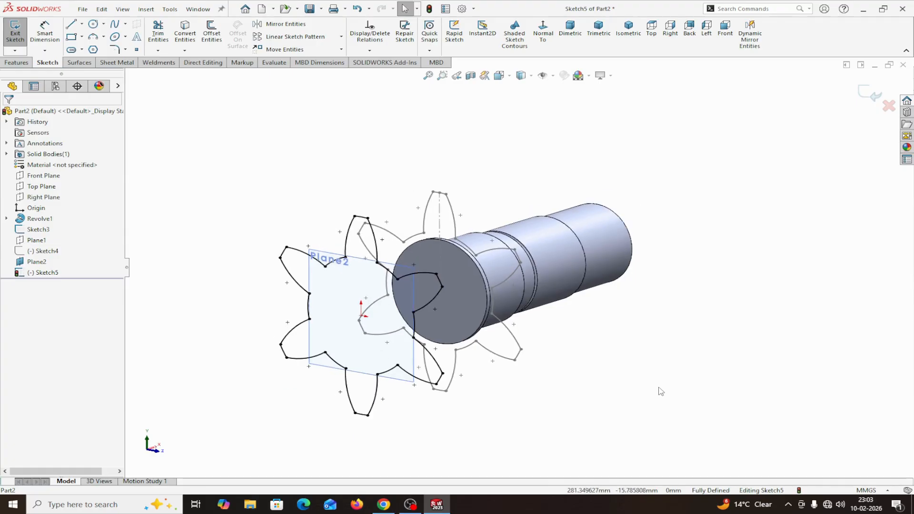
click(342, 49)
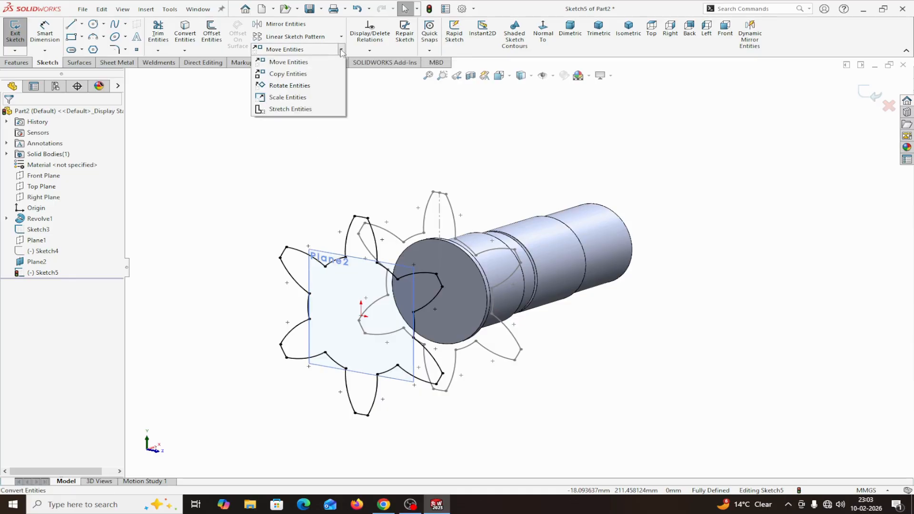
click(297, 84)
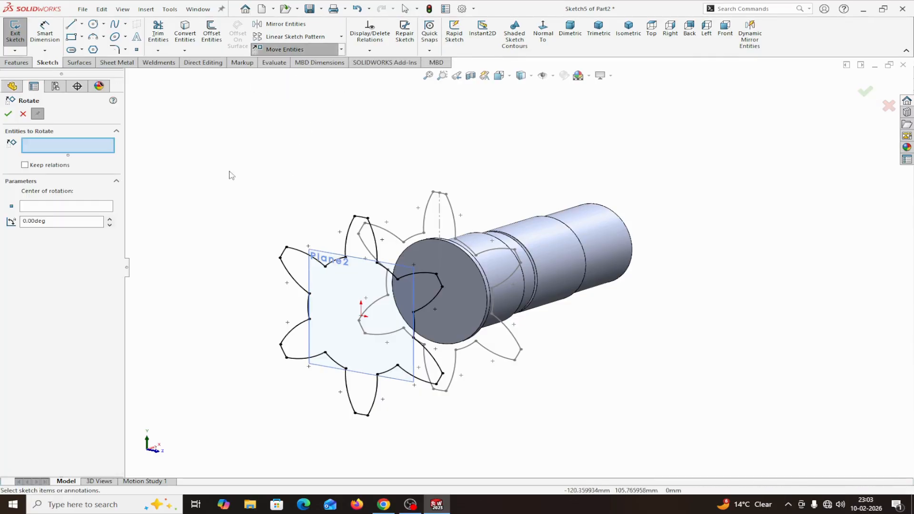
drag(219, 170, 480, 455)
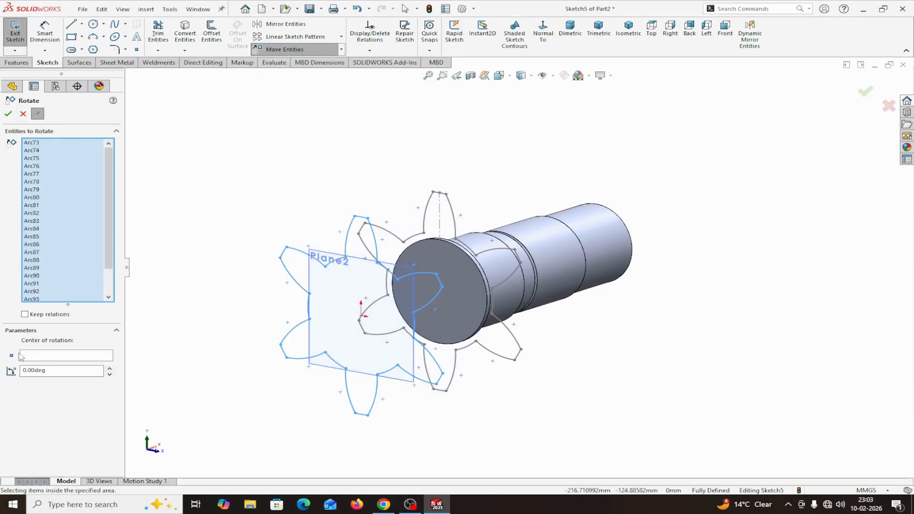
click(48, 356)
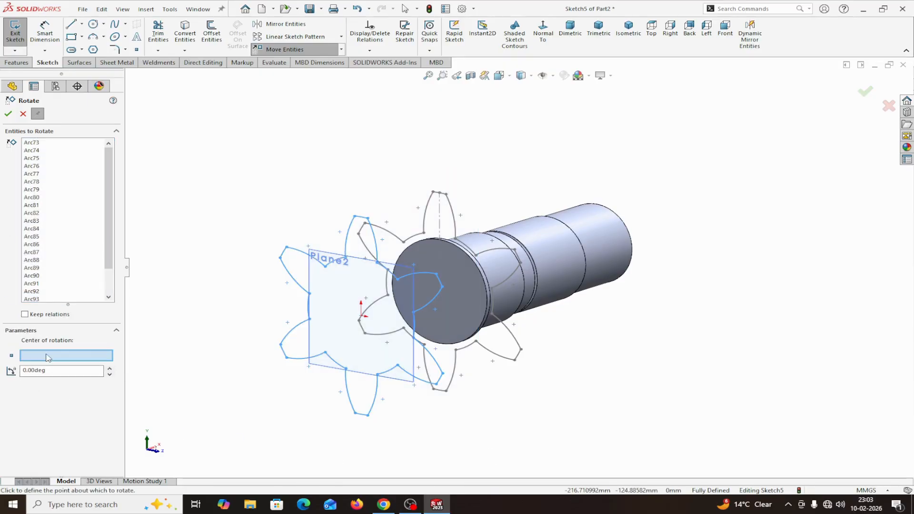
click(361, 317)
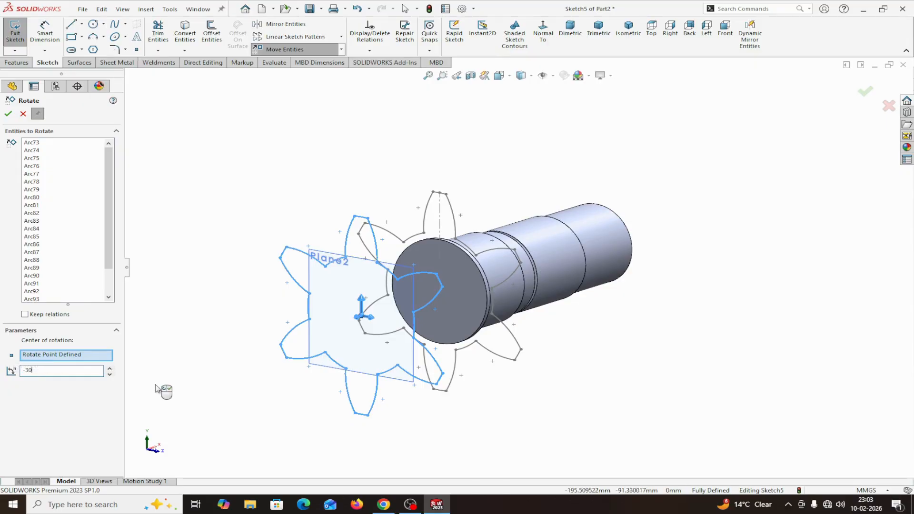
click(7, 116)
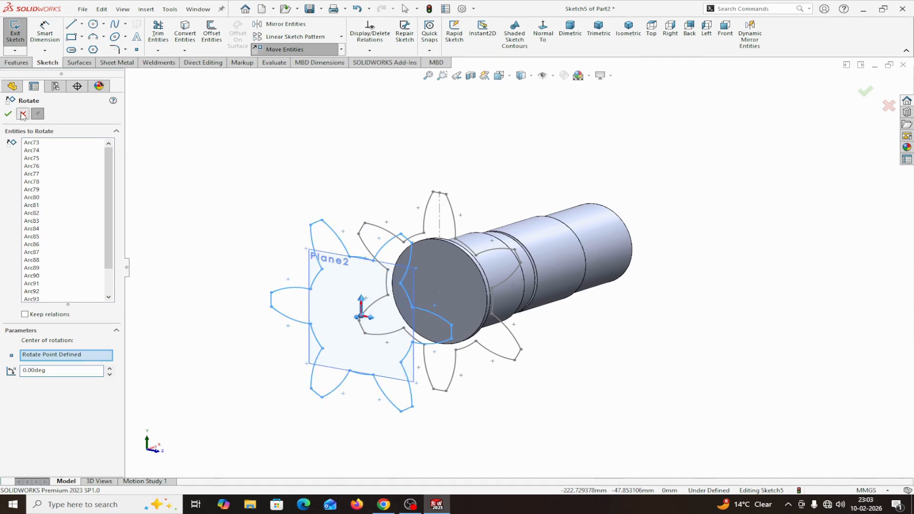
click(22, 114)
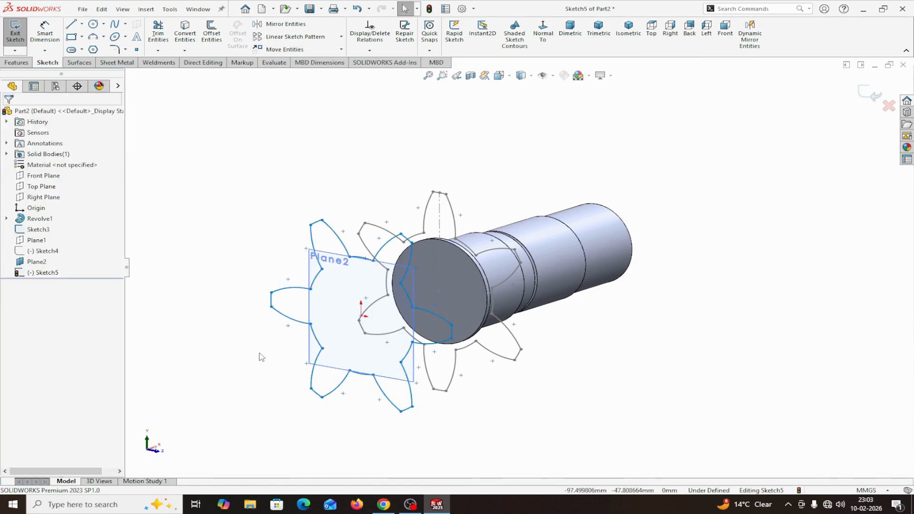
Scale all entities of the rotated outline on Plane2 by a factor of 0.50 about the origin
click(341, 51)
click(286, 100)
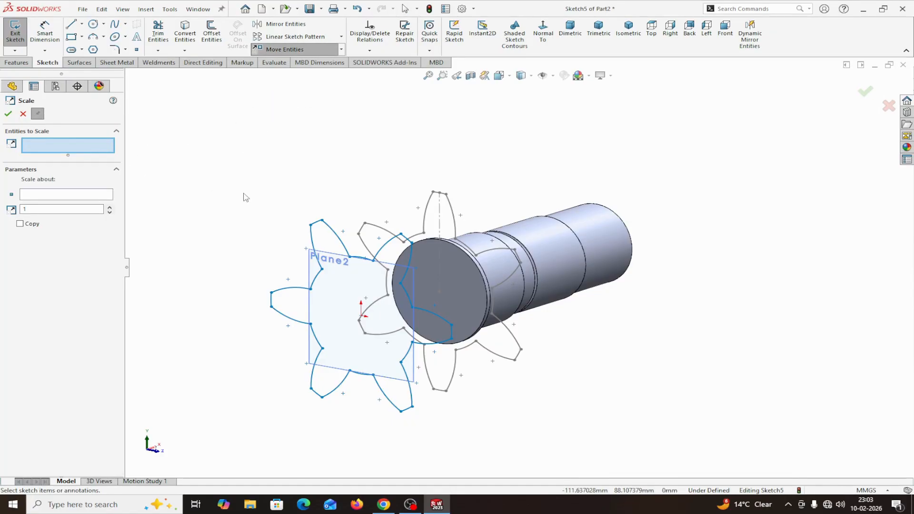
mouse_move(243, 194)
mouse_down()
mouse_move(435, 433)
mouse_move(487, 473)
mouse_up()
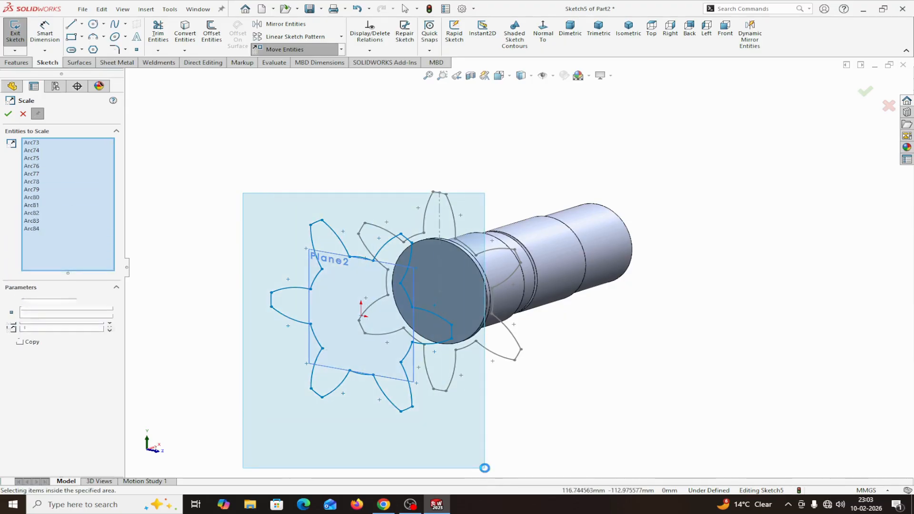
click(50, 346)
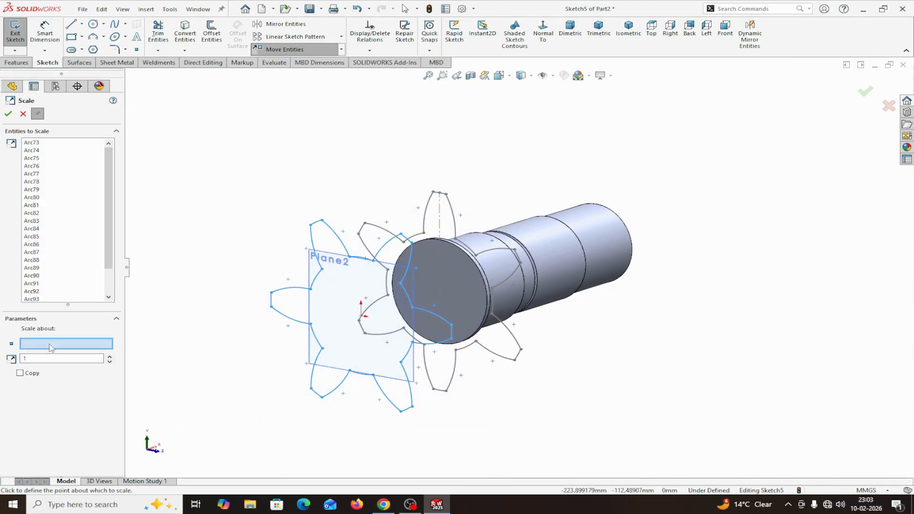
click(361, 317)
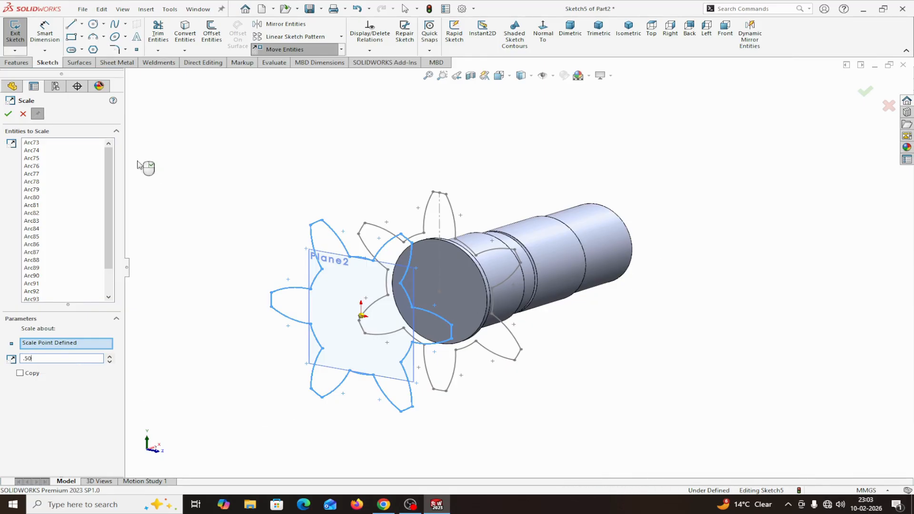
click(8, 114)
click(23, 114)
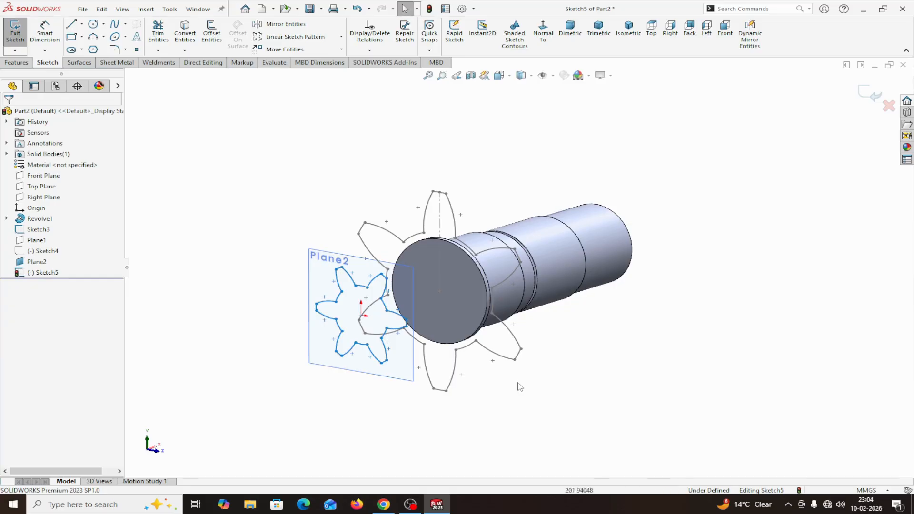
Show Sketch4 again and hide Plane2
right_click(47, 254)
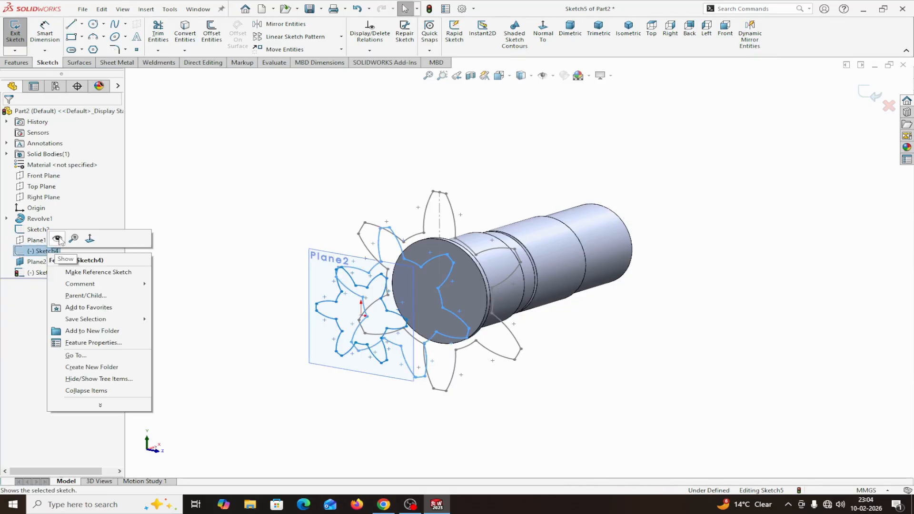
click(58, 239)
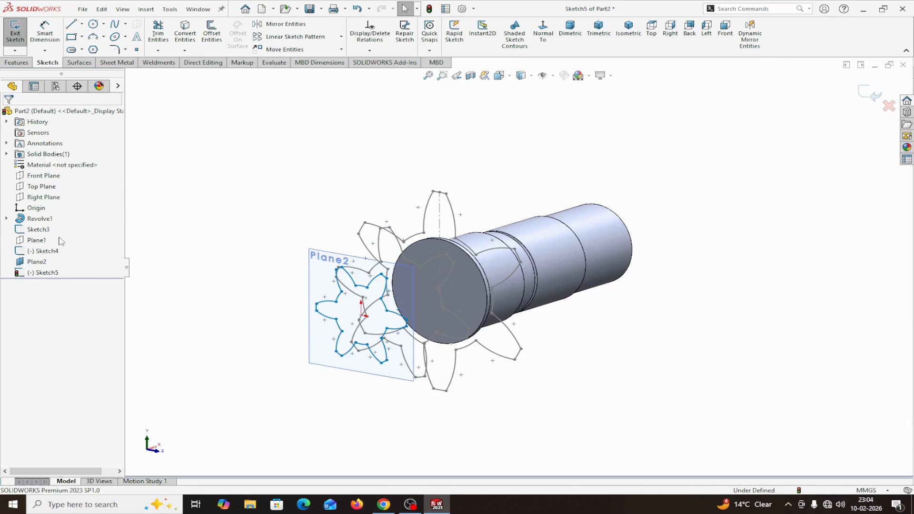
right_click(35, 261)
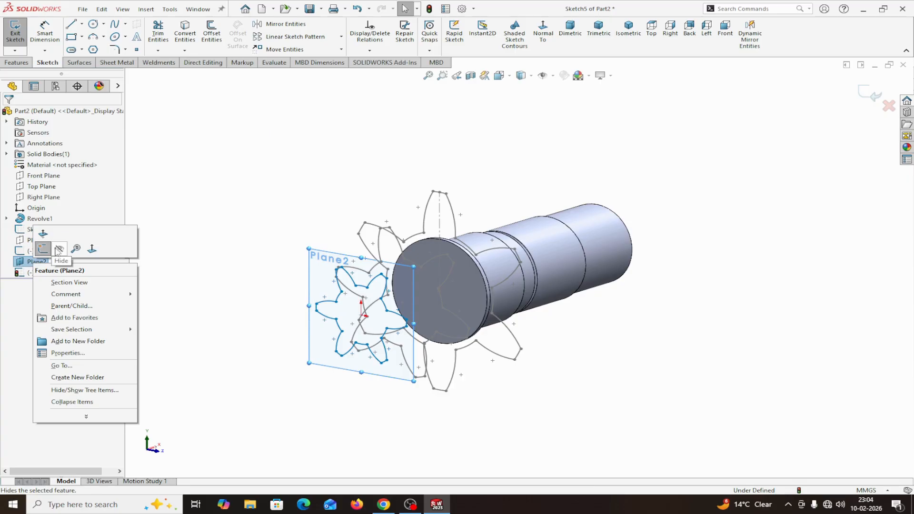
click(58, 250)
Exit the half-scale gear outline's sketch and clear its selection
middle_drag(398, 394, 358, 420)
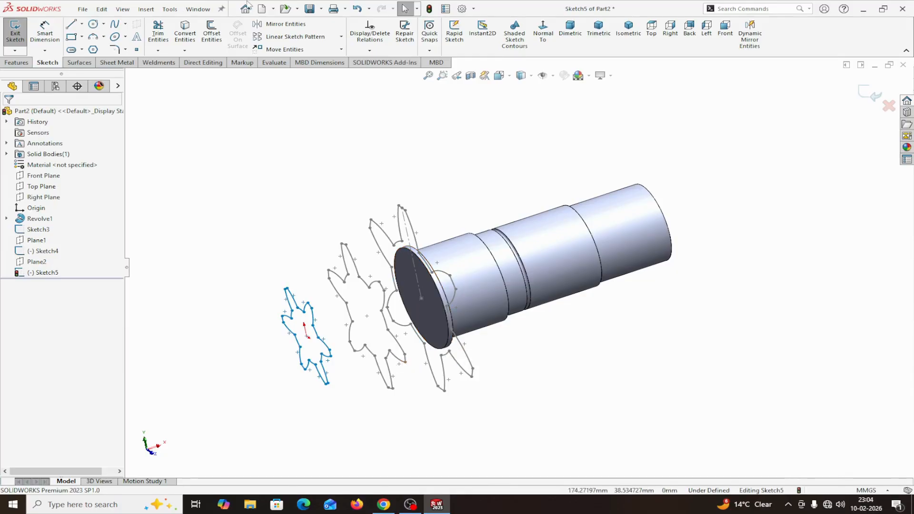
middle_drag(621, 357, 653, 343)
click(863, 93)
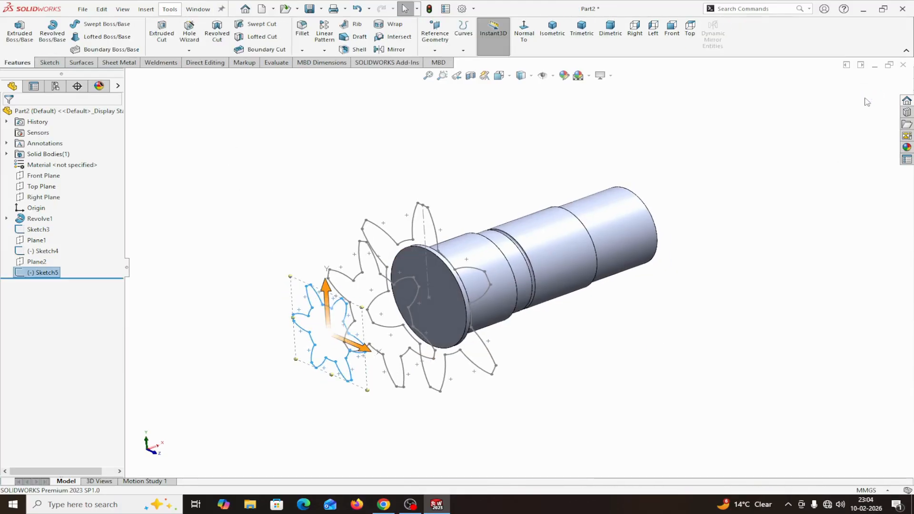
click(661, 374)
mouse_move(659, 373)
middle_down()
mouse_move(665, 351)
mouse_move(636, 338)
mouse_move(652, 336)
mouse_move(635, 353)
middle_up()
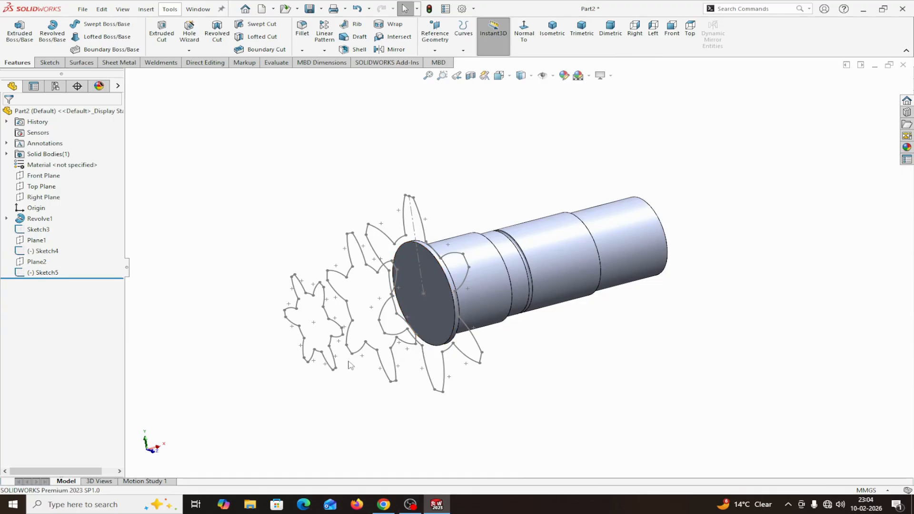
Create a lofted boss through the matching tooth corners of Sketch3, Sketch4 and Sketch5, merged with the shaft
mouse_move(538, 402)
middle_down()
mouse_move(560, 393)
mouse_move(532, 406)
middle_up()
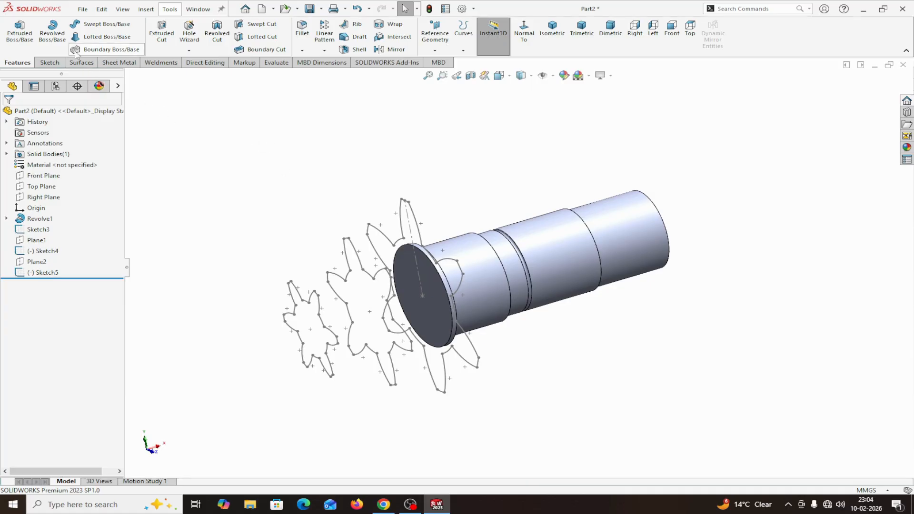
click(93, 37)
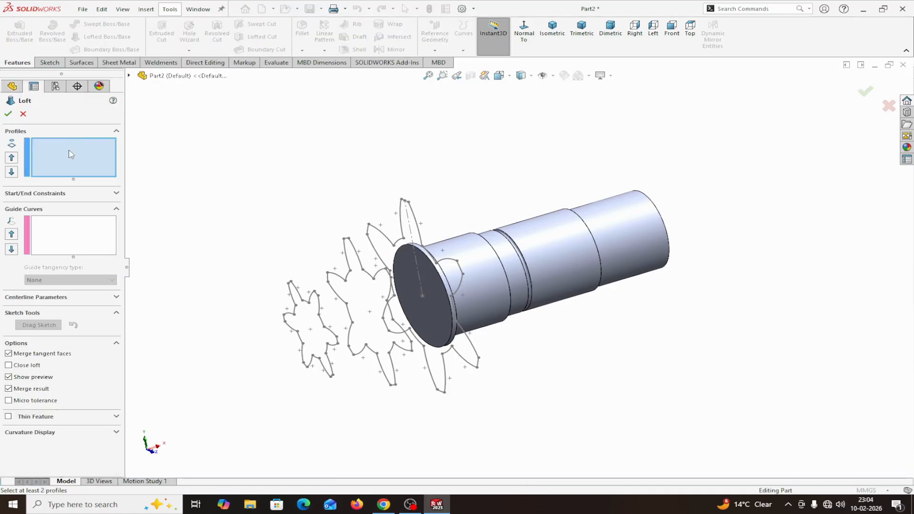
mouse_move(535, 371)
middle_down()
mouse_move(640, 351)
mouse_move(632, 366)
middle_up()
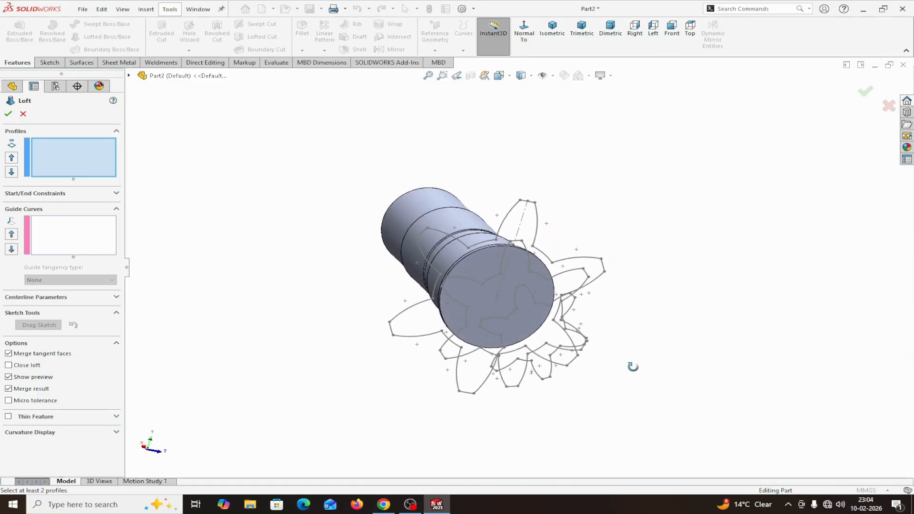
click(601, 259)
click(582, 269)
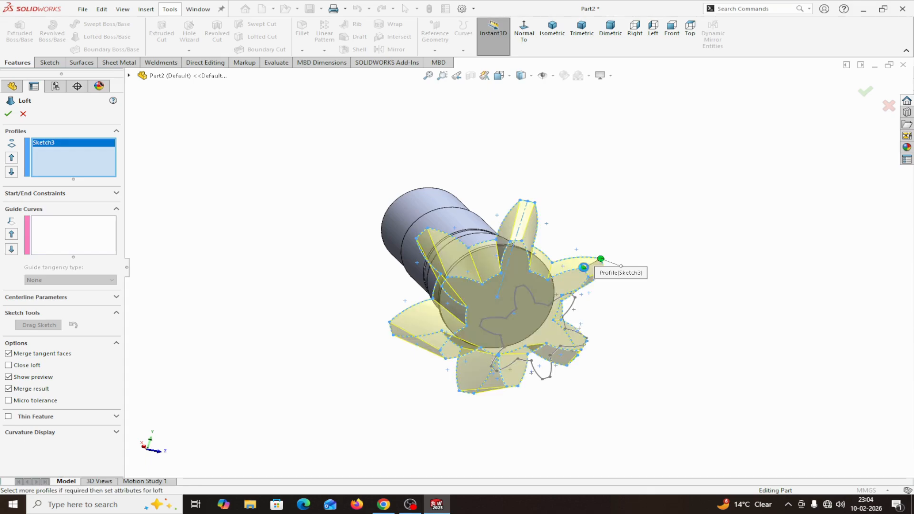
middle_drag(632, 332, 602, 338)
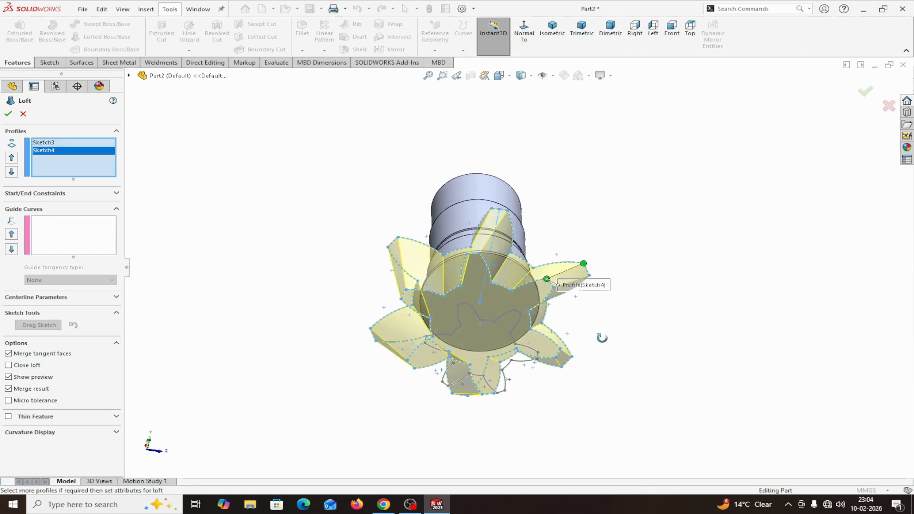
click(515, 312)
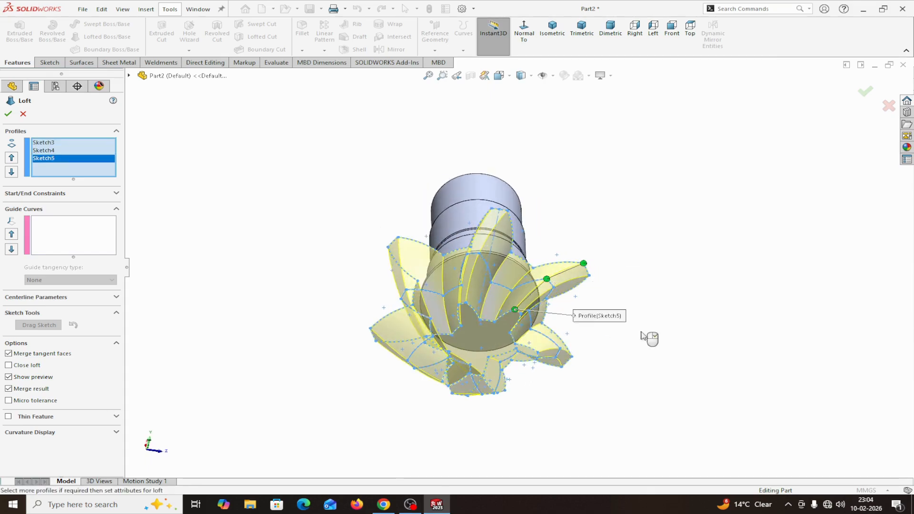
mouse_move(649, 336)
middle_down()
mouse_move(614, 298)
mouse_move(577, 280)
mouse_move(616, 322)
mouse_move(586, 294)
middle_up()
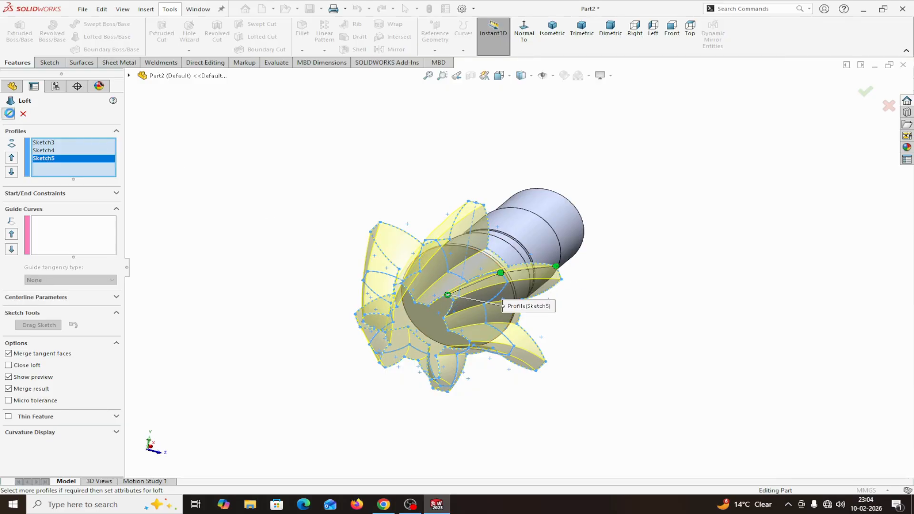
click(599, 370)
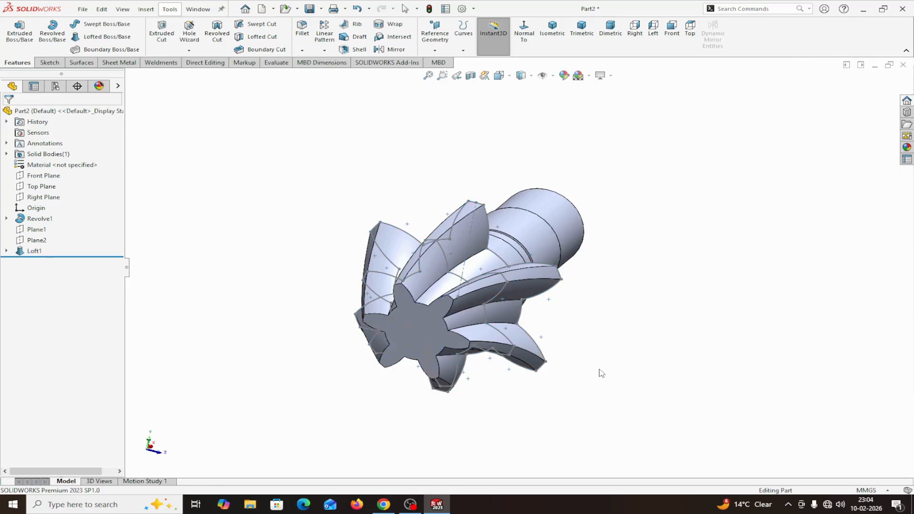
Hide the loft's profile sketches Sketch4 and Sketch3 so that only the solid gear and shaft are displayed
middle_drag(600, 372, 571, 345)
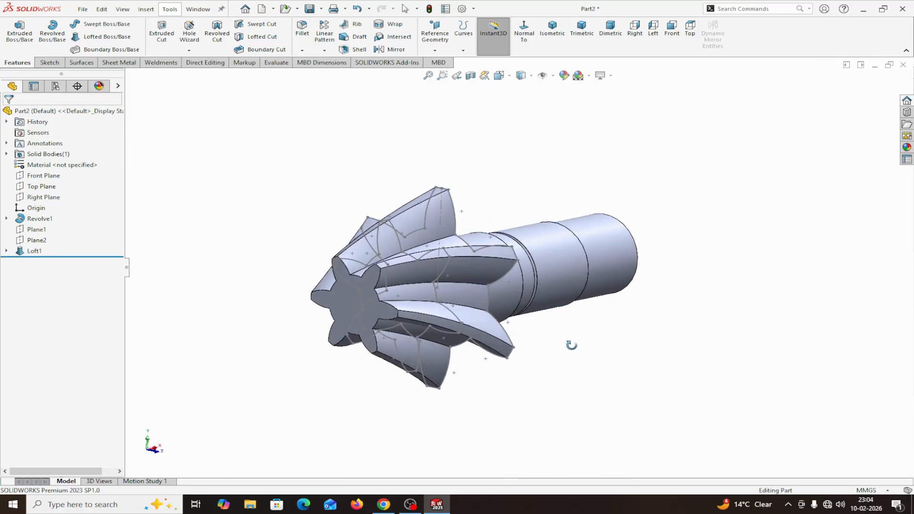
click(7, 251)
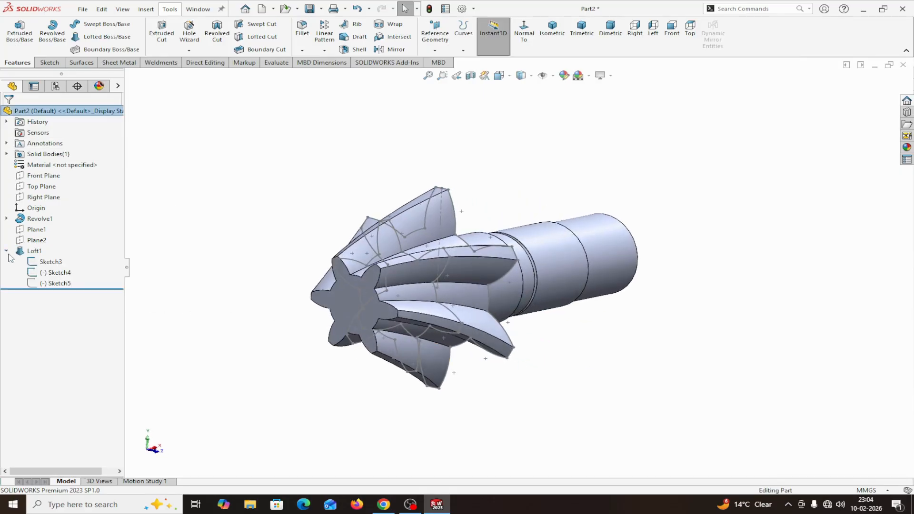
right_click(54, 276)
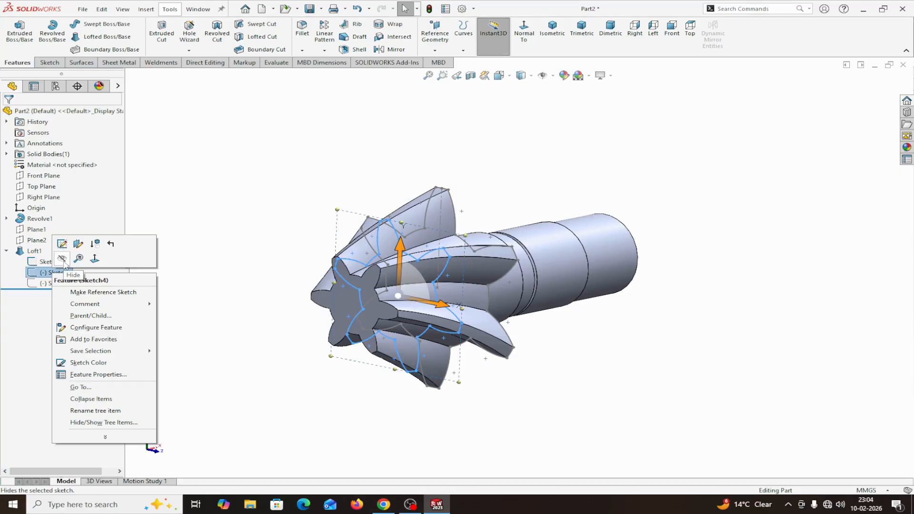
click(62, 259)
right_click(57, 284)
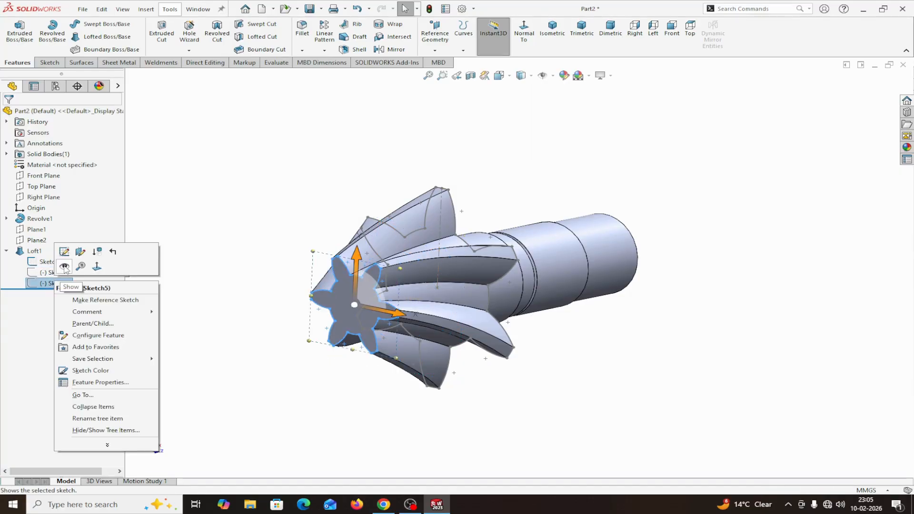
click(57, 265)
right_click(51, 262)
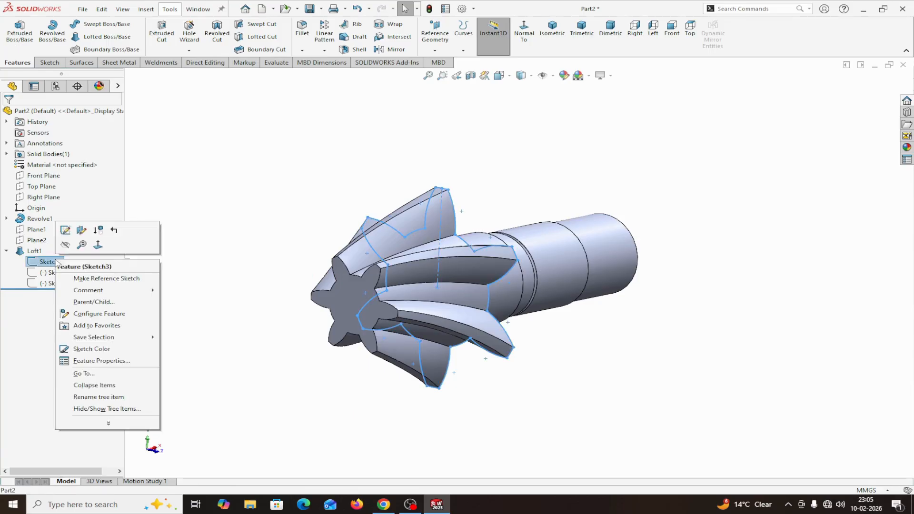
click(66, 245)
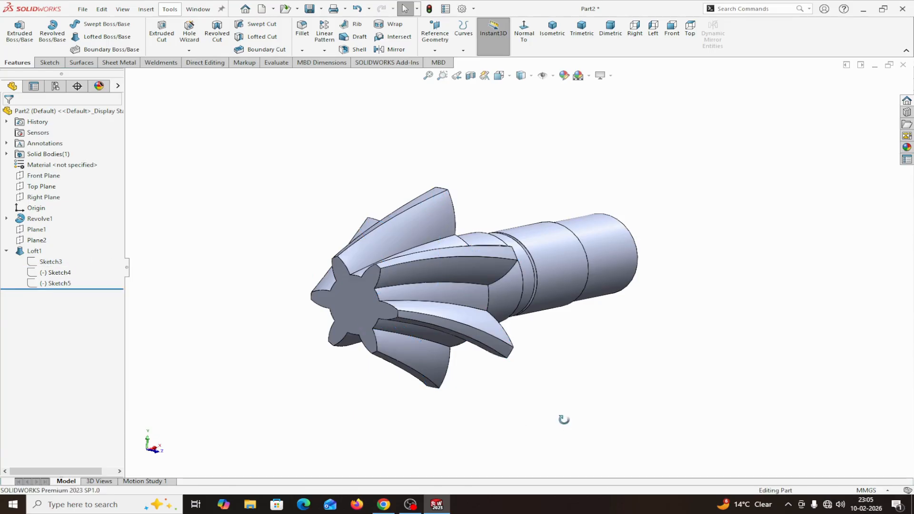
middle_drag(563, 420, 553, 386)
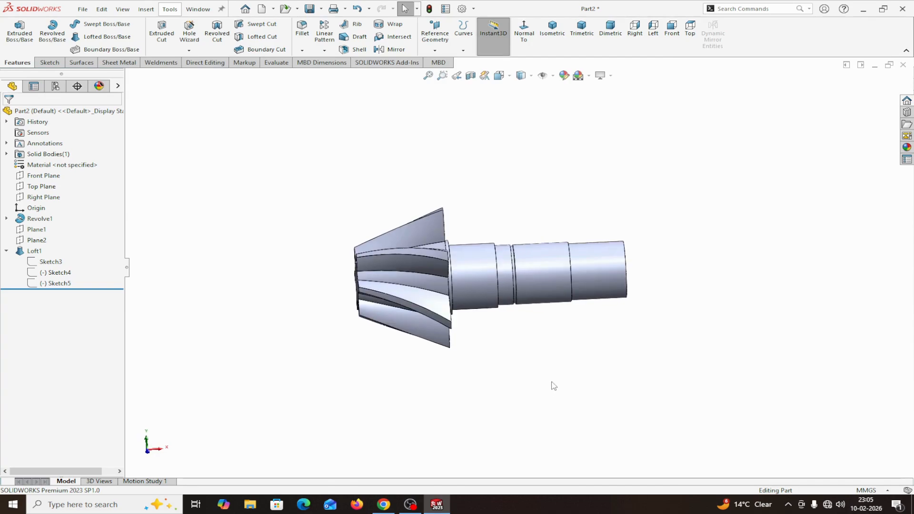
middle_drag(567, 336, 497, 351)
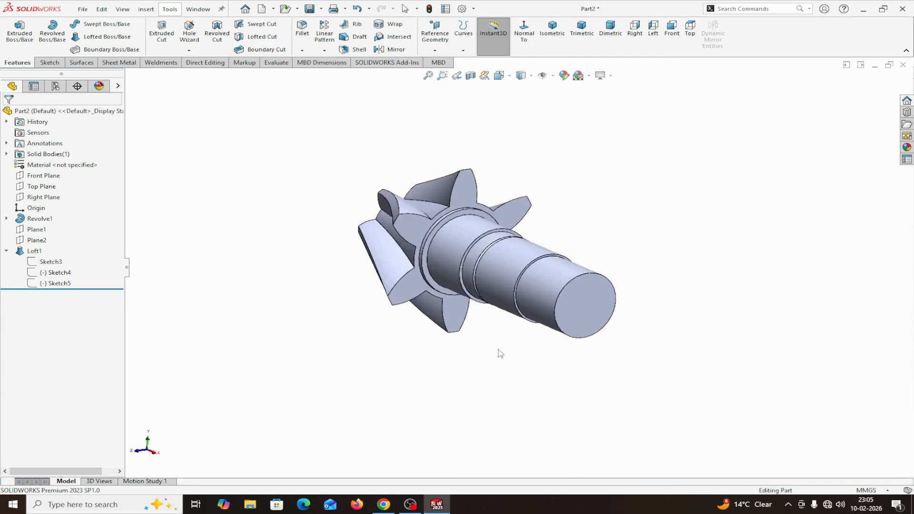
Raise the document's image quality, setting shaded resolution to about 0.10 mm deviation and wireframe resolution close to the high end
scroll(522, 274, down, 1)
scroll(523, 277, down, 2)
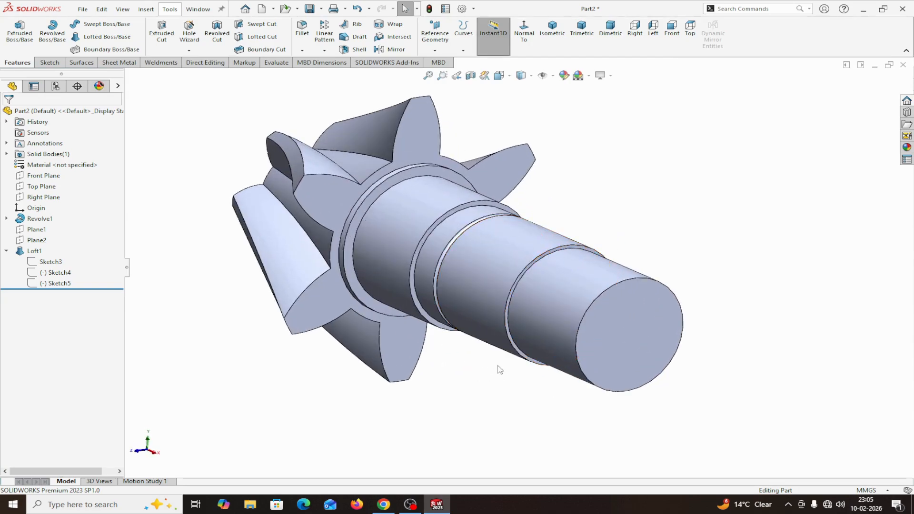
middle_drag(616, 401, 602, 367)
click(473, 8)
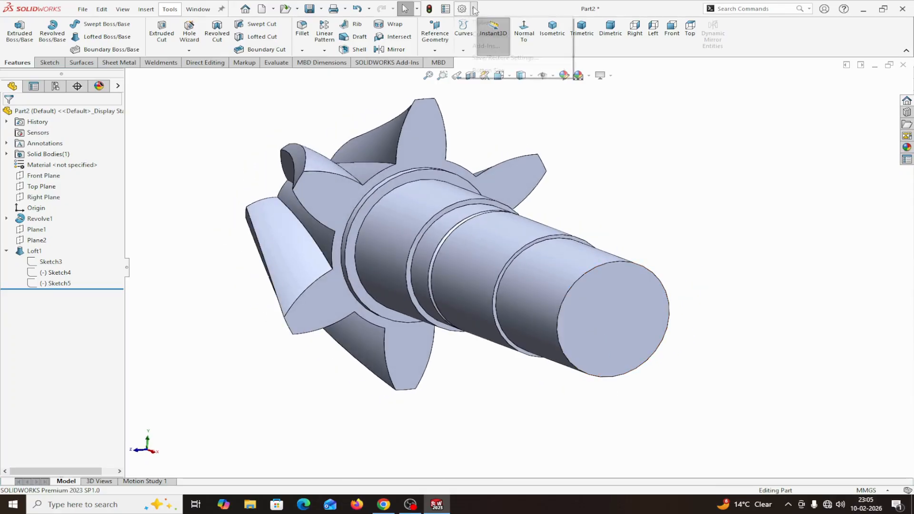
click(480, 19)
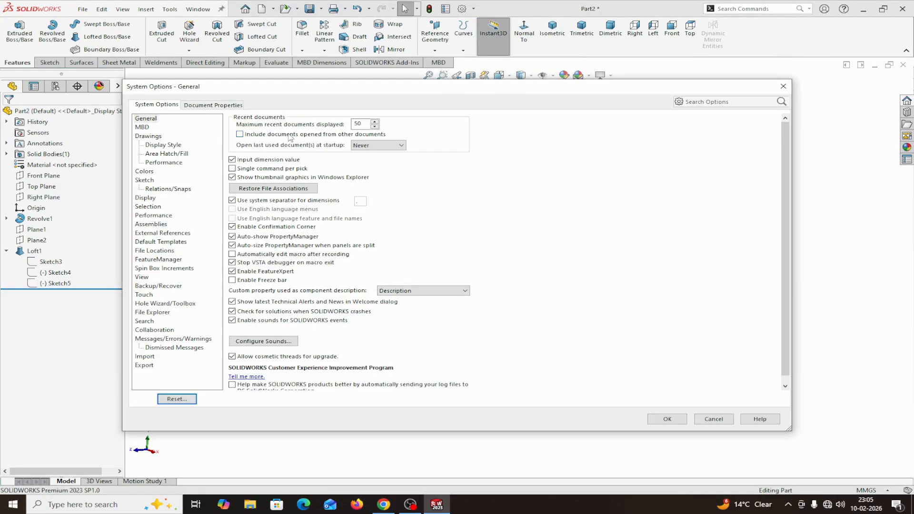
click(228, 105)
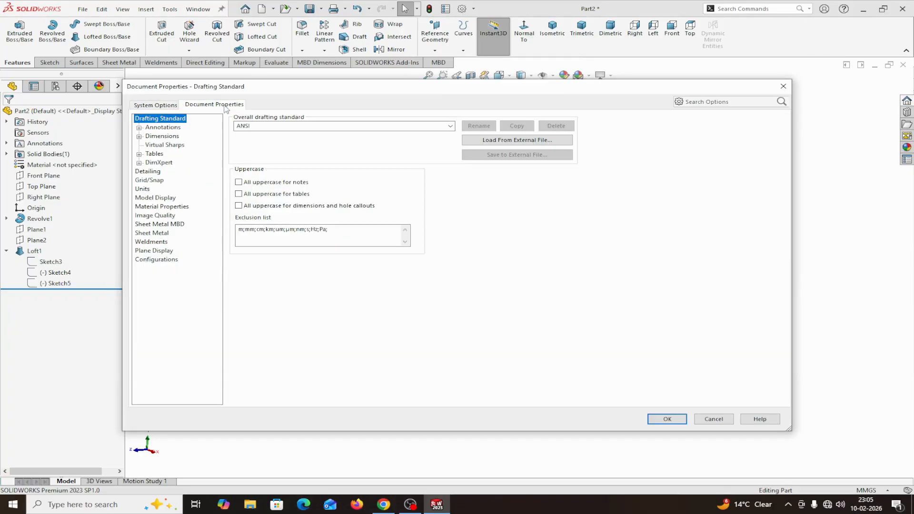
click(162, 217)
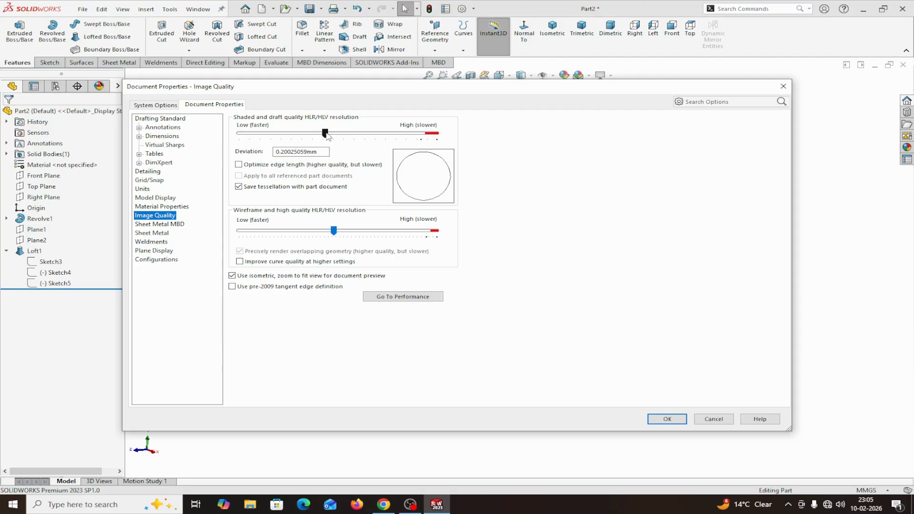
drag(327, 137, 407, 144)
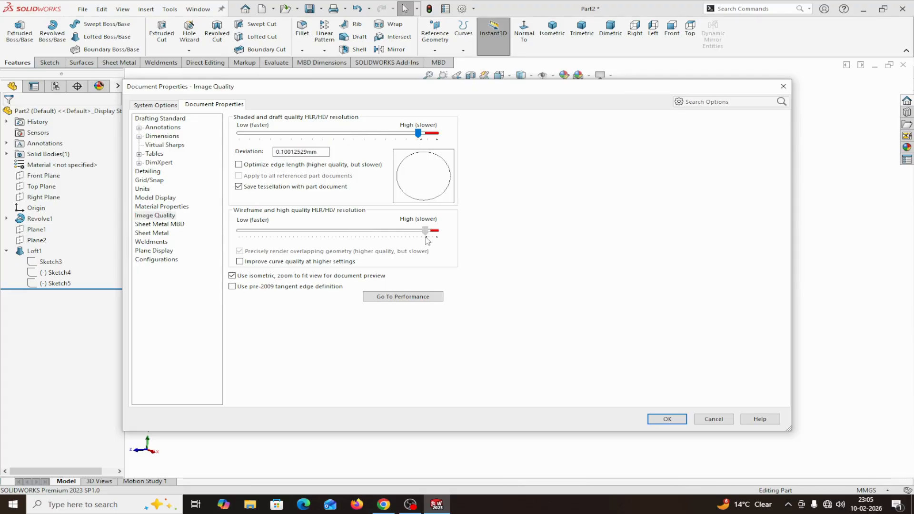
click(666, 420)
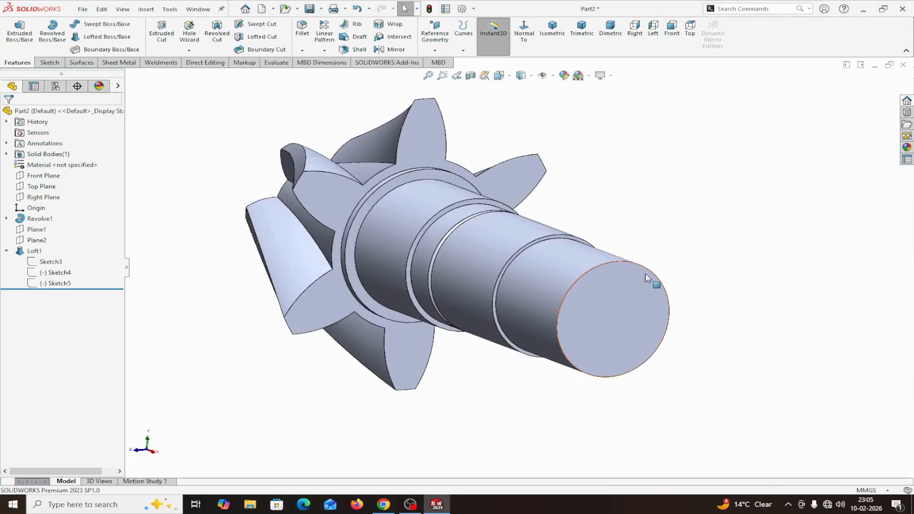
Start a sketch on the narrow ring-shaped step face nearest the shaft's free end and view it straight on
scroll(490, 255, down, 5)
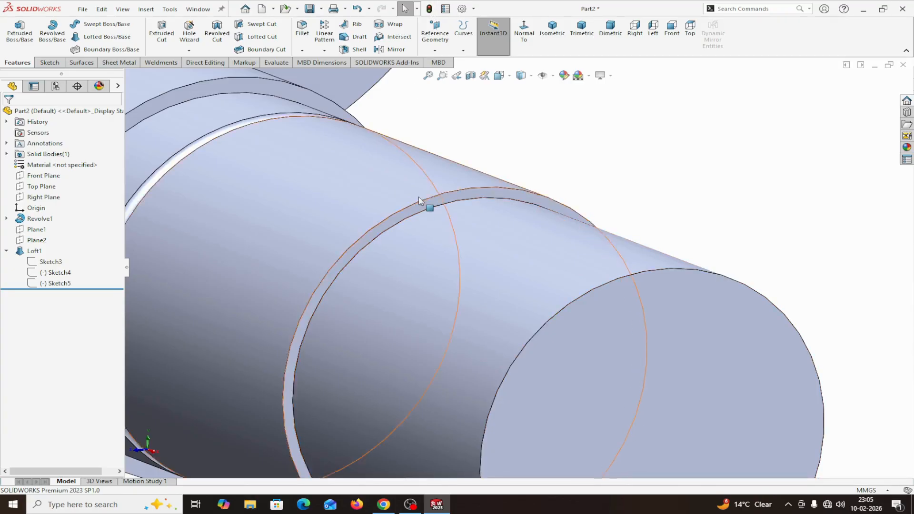
middle_drag(426, 205, 434, 232)
middle_drag(553, 141, 554, 135)
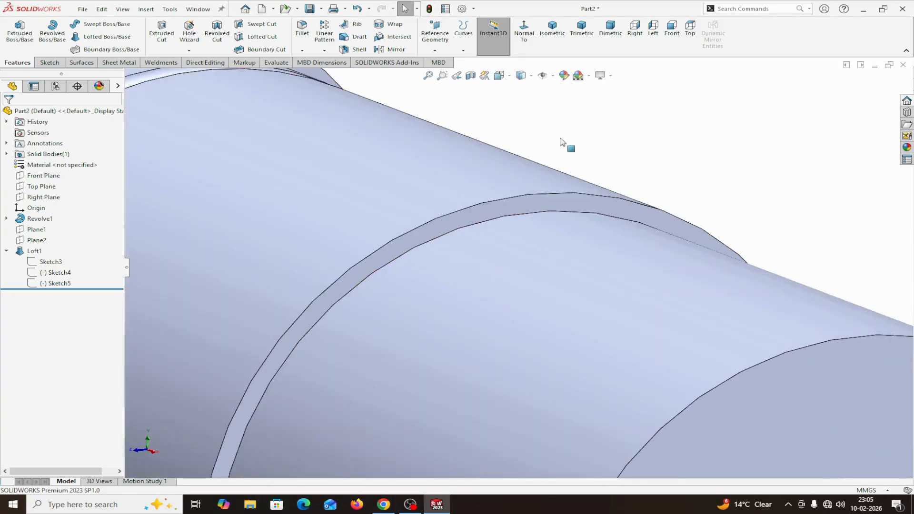
click(438, 232)
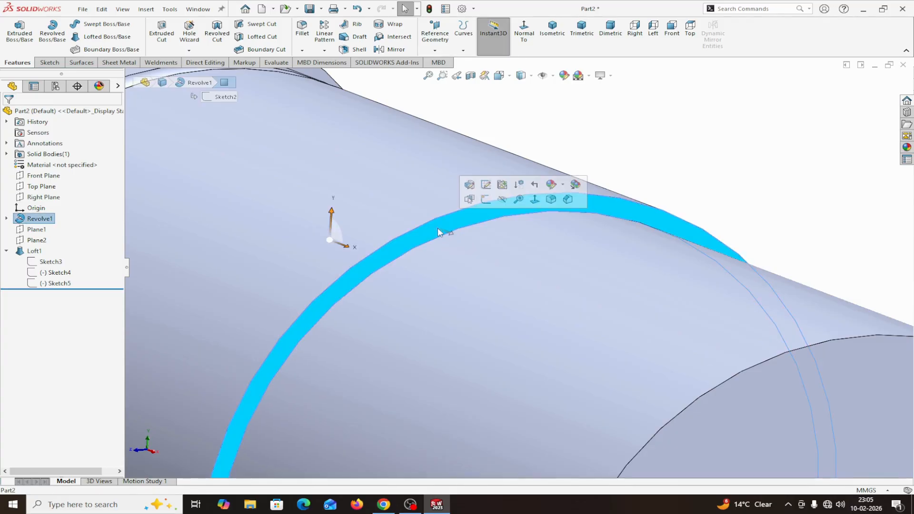
click(483, 199)
click(543, 33)
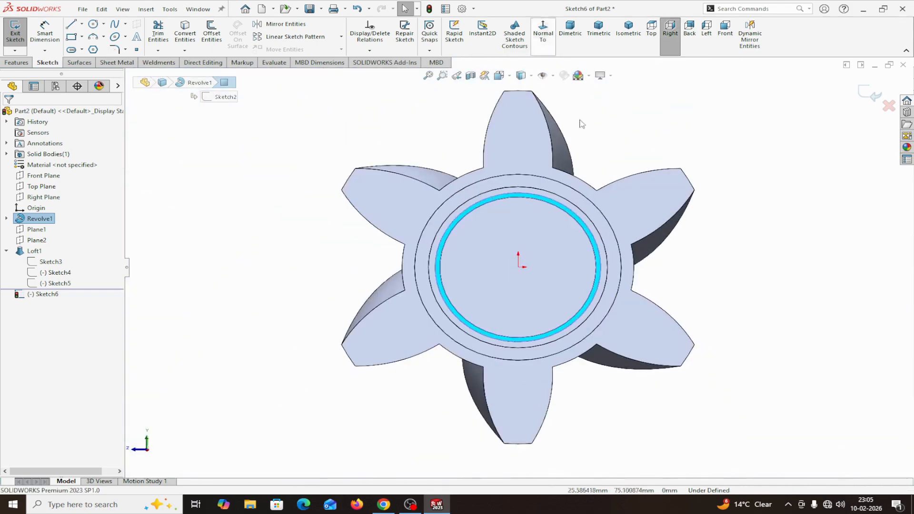
Sketch a circle about 181 mm in diameter centred on the origin, surrounding the gear teeth
click(93, 25)
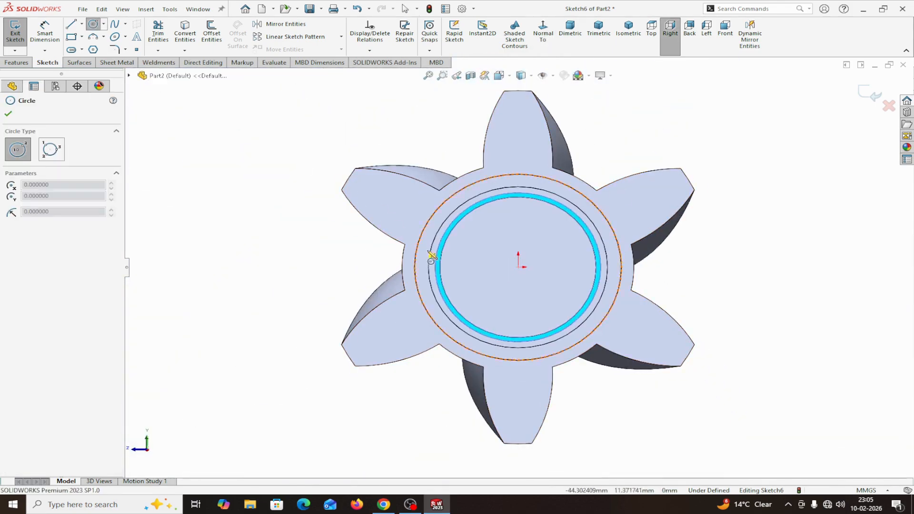
click(518, 267)
click(664, 122)
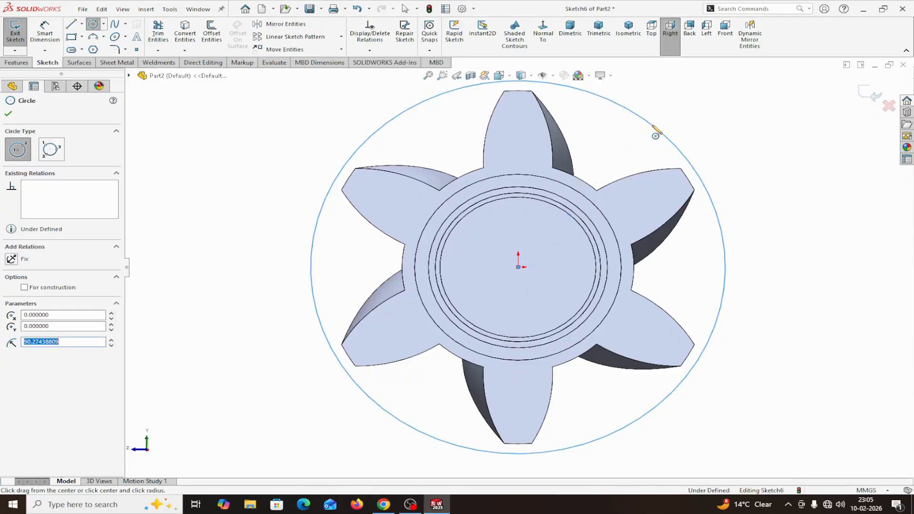
right_click(657, 126)
click(684, 134)
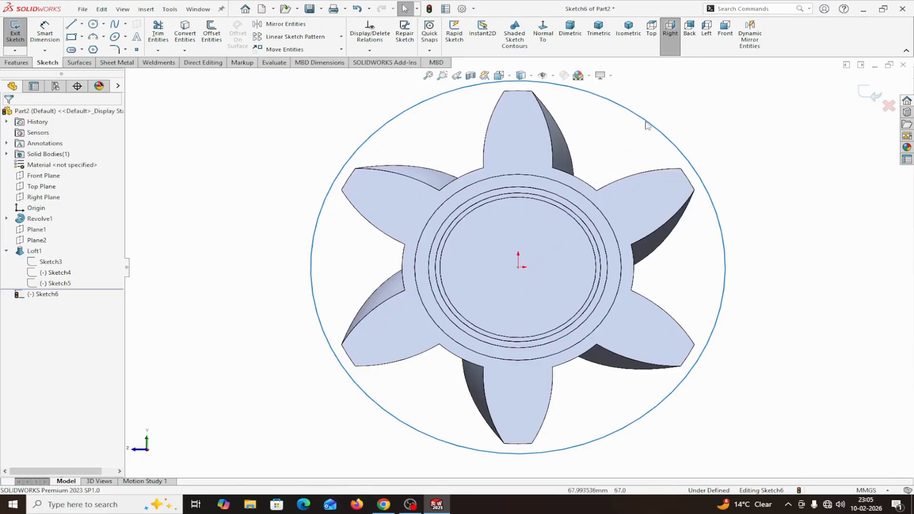
Set the sketched circle's diameter to 72 mm
click(44, 31)
click(649, 125)
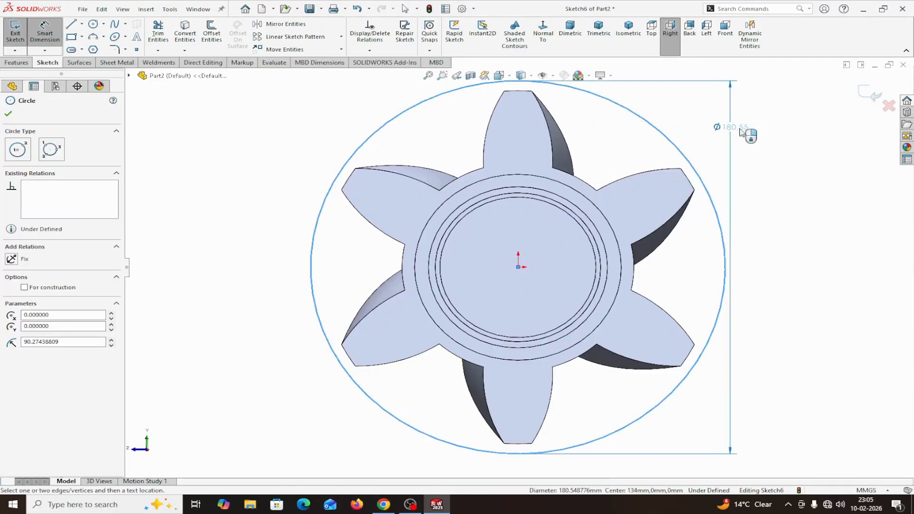
click(755, 135)
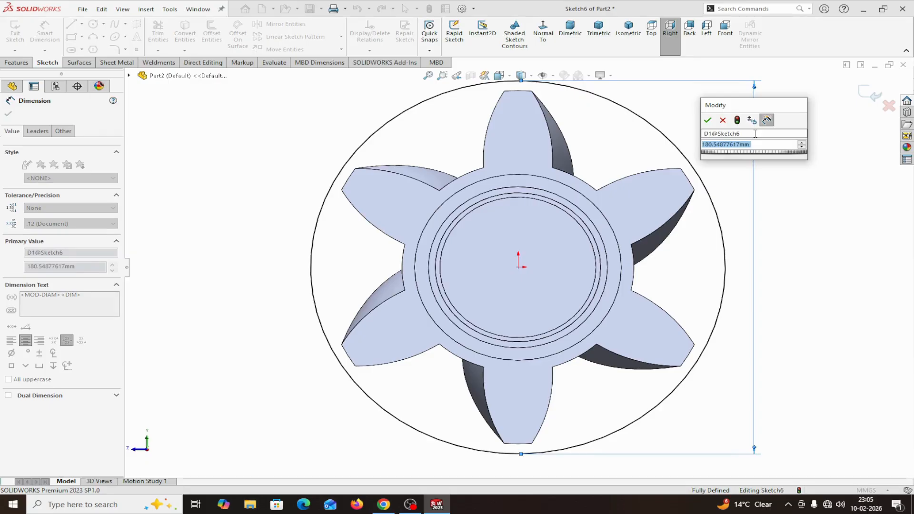
text(72)
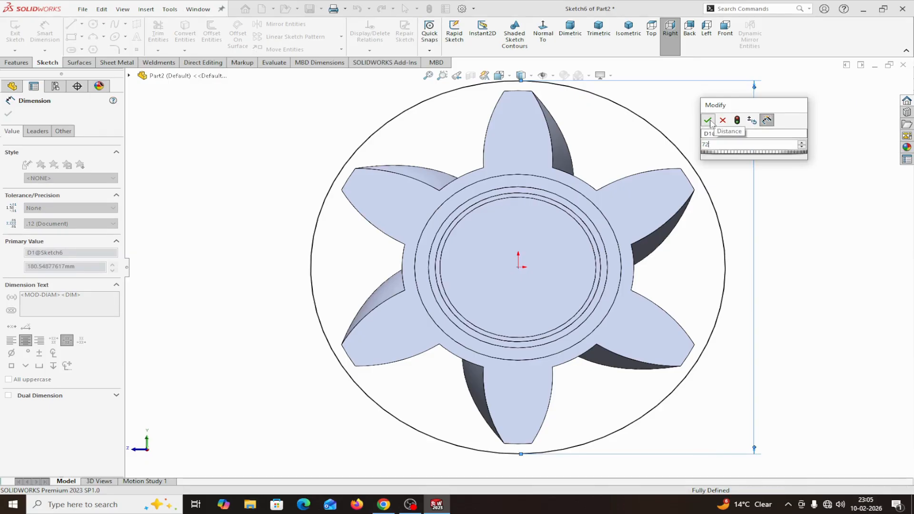
click(708, 121)
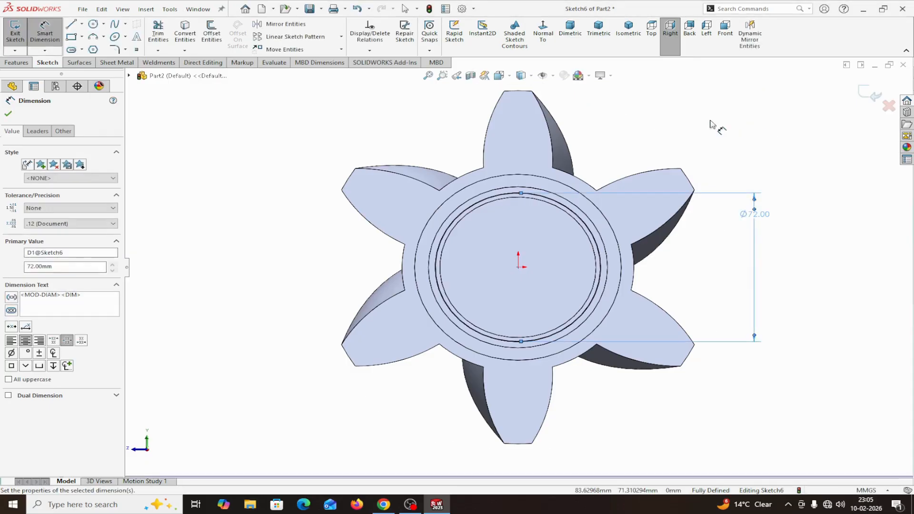
click(8, 113)
Draw a vertical centerline from the origin to the top of the 72 mm circle
click(82, 24)
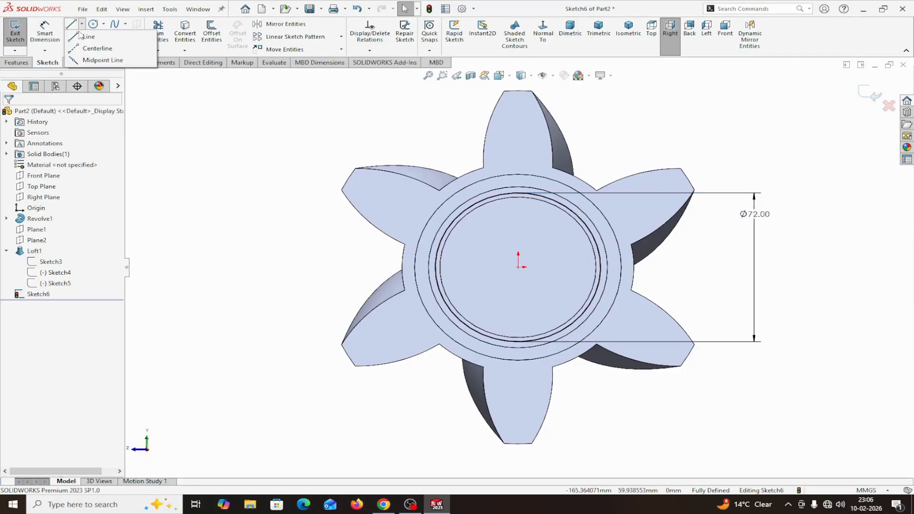
click(88, 41)
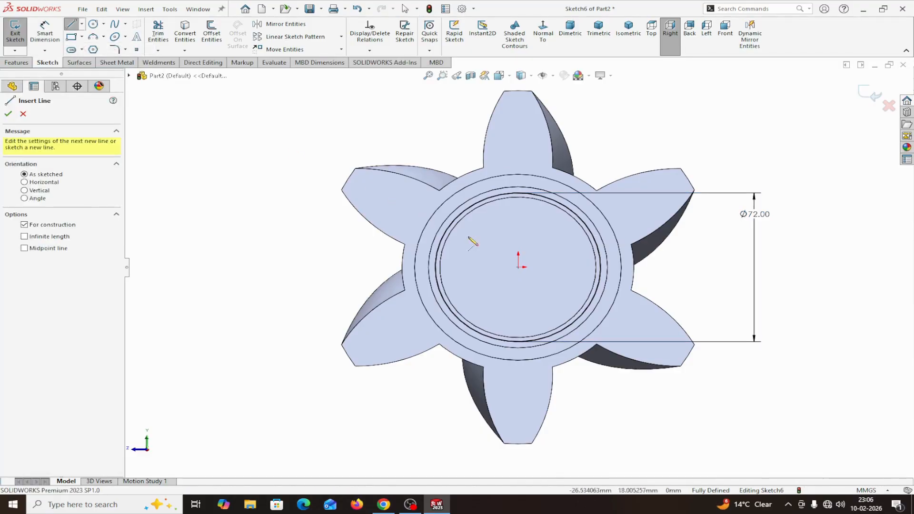
click(519, 267)
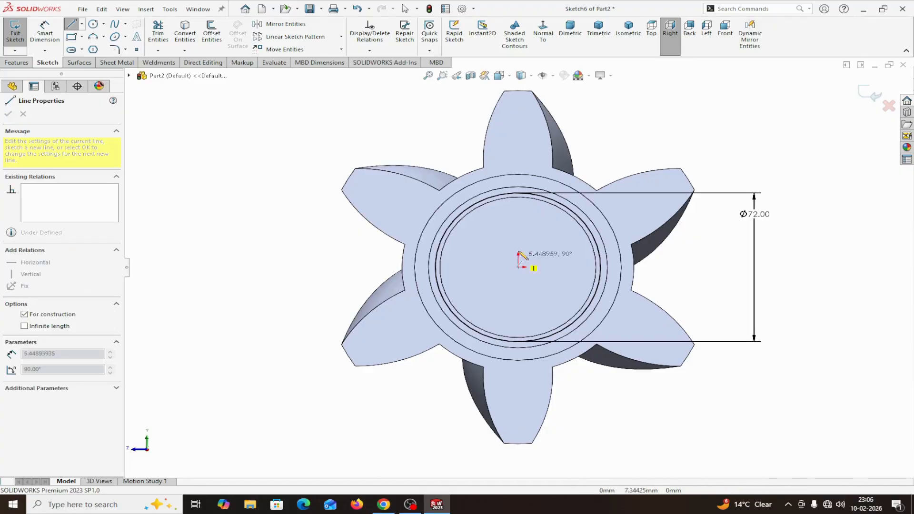
click(518, 193)
right_click(518, 193)
click(534, 200)
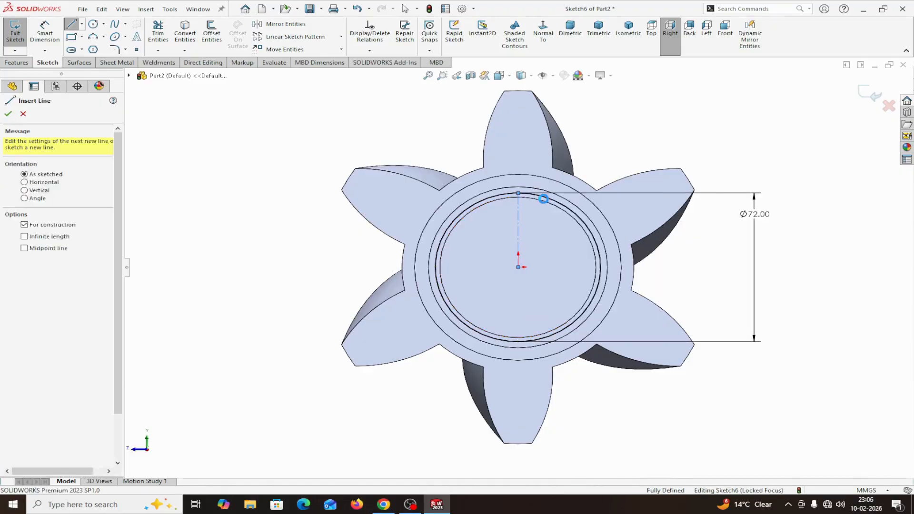
Sketch a corner rectangle about 15 mm wide and 14 mm high rising from the top of the 72 mm circle
click(71, 36)
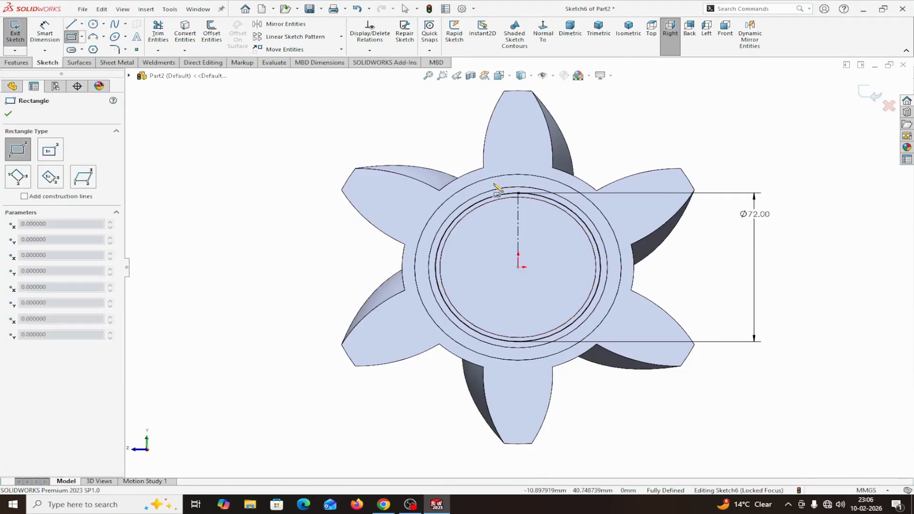
scroll(495, 185, down, 3)
mouse_move(512, 207)
mouse_down()
mouse_move(554, 188)
mouse_move(563, 164)
mouse_up()
right_click(564, 165)
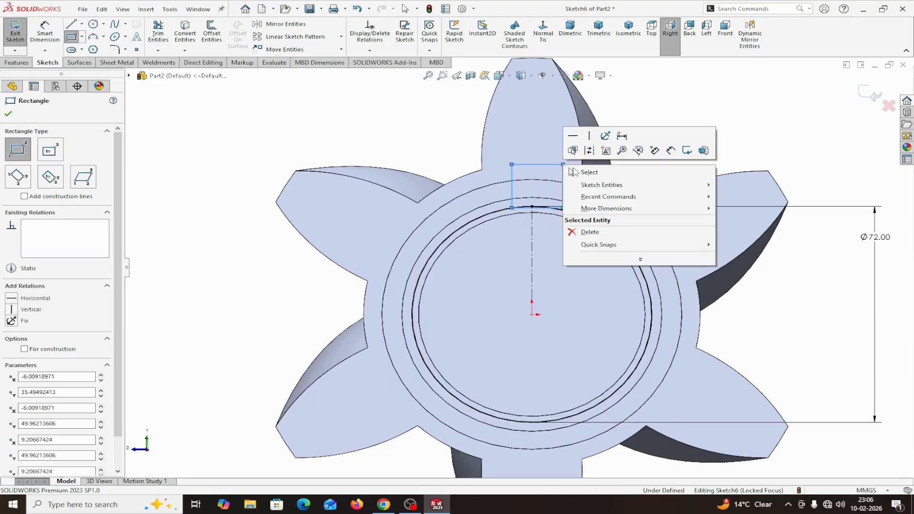
click(578, 172)
Set the rectangle's width to 12 mm by dimensioning between its two upper corners
click(45, 32)
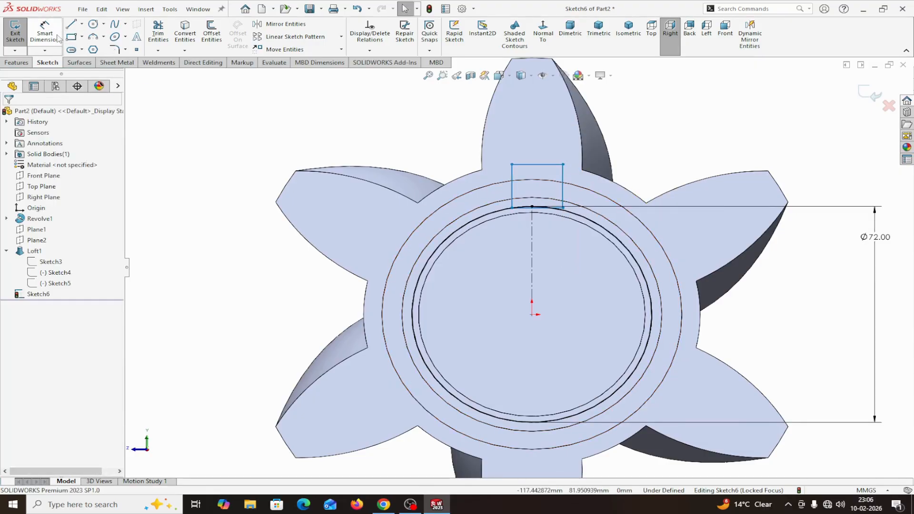
click(511, 164)
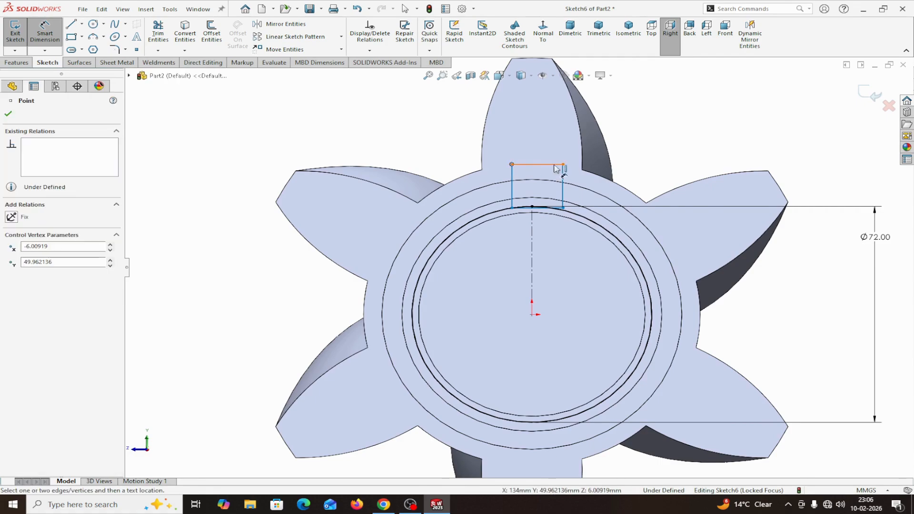
click(563, 164)
click(546, 139)
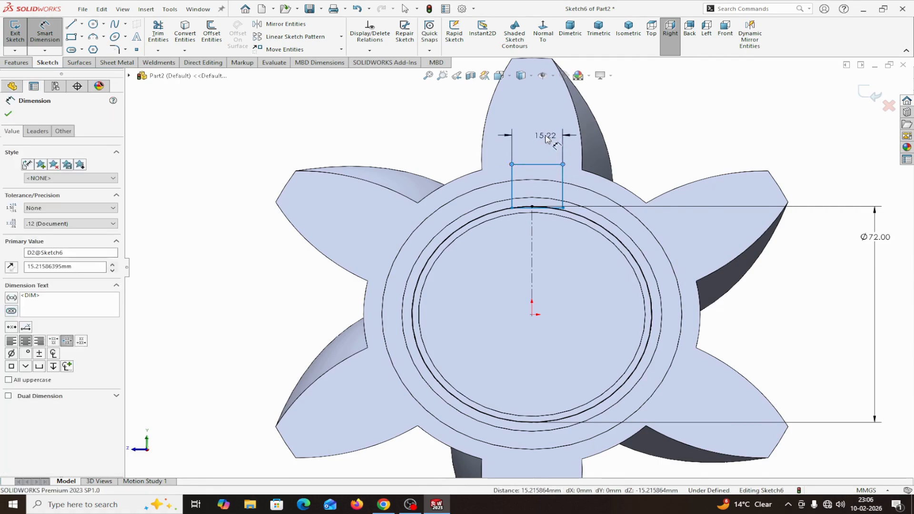
text(12)
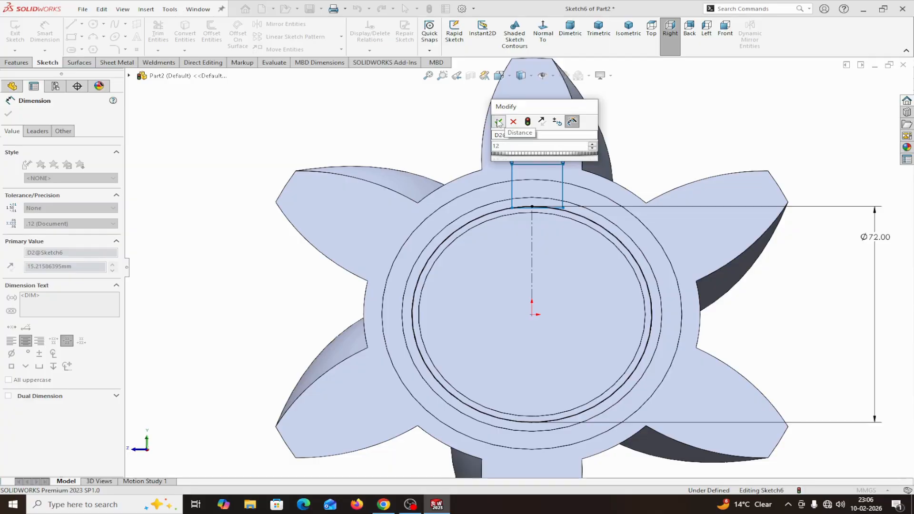
click(498, 122)
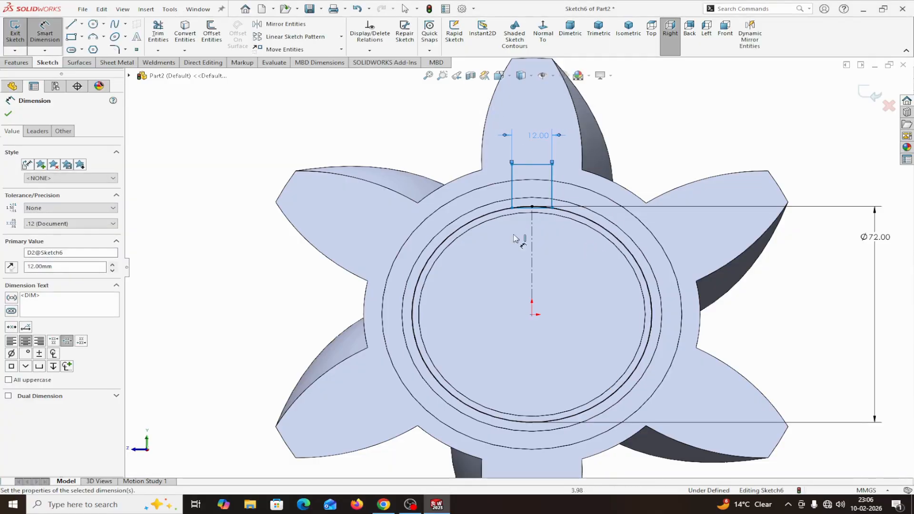
click(8, 115)
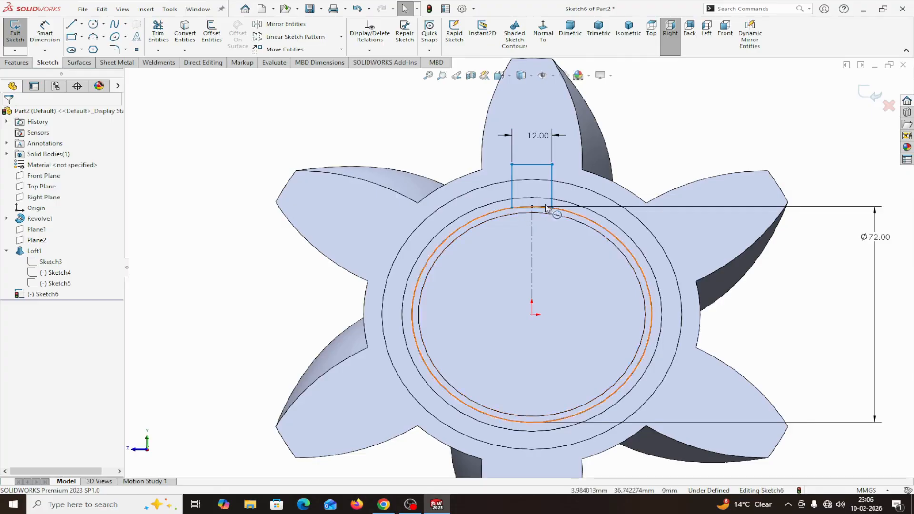
Delete the vertical centerline that ends on the 72 mm circle
scroll(542, 243, down, 4)
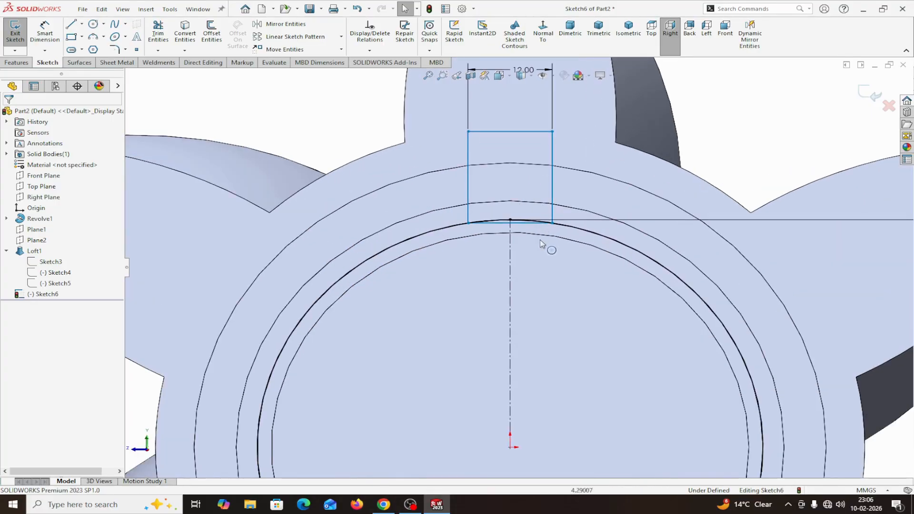
click(510, 281)
key(Delete)
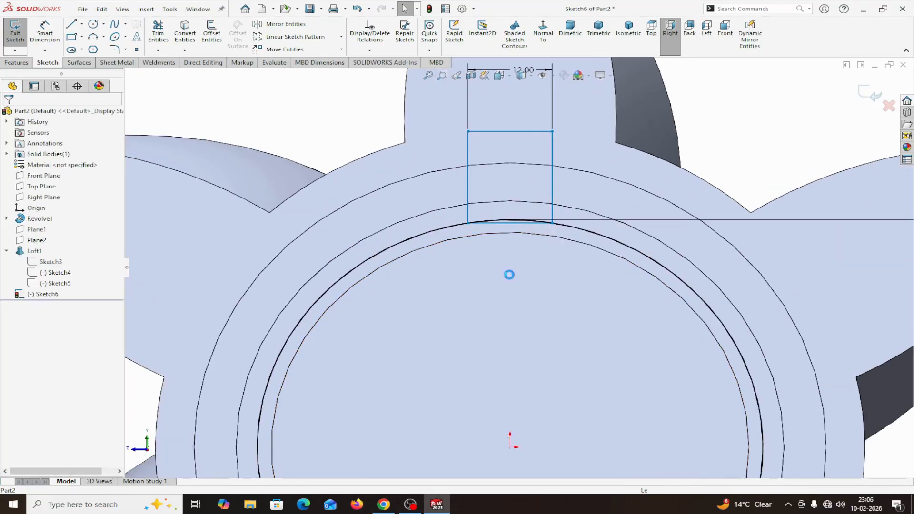
Draw a vertical centerline from the origin to the midpoint of the rectangle's upper edge
click(82, 25)
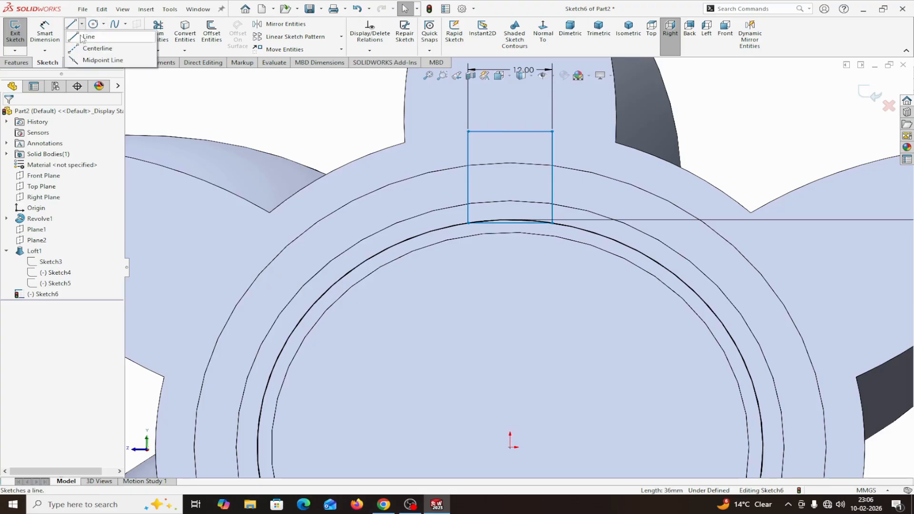
click(92, 41)
click(510, 447)
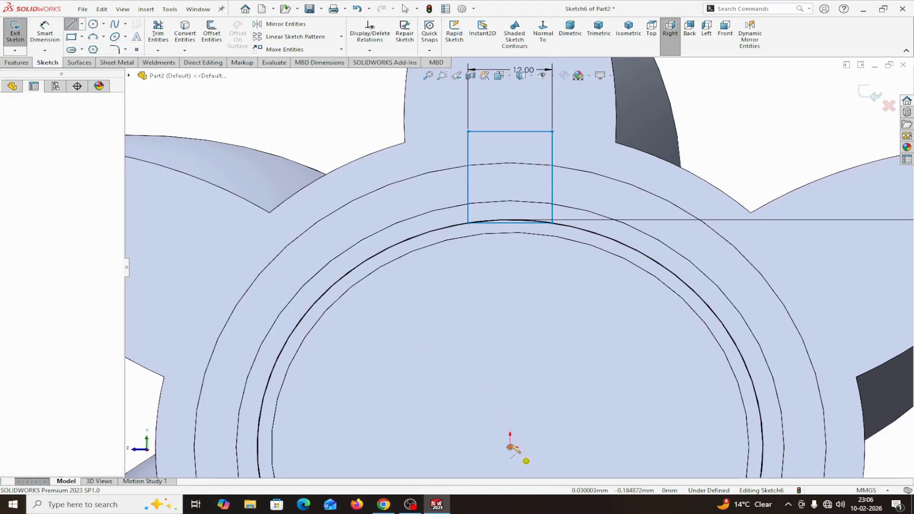
click(509, 131)
right_click(509, 132)
click(535, 138)
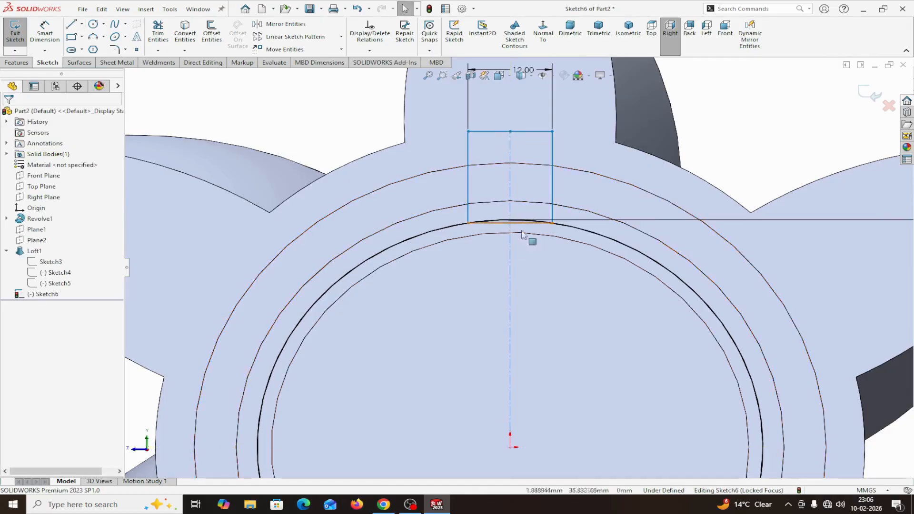
Apply a Vertical relation to the centerline running from the origin to the rectangle's upper edge
click(510, 269)
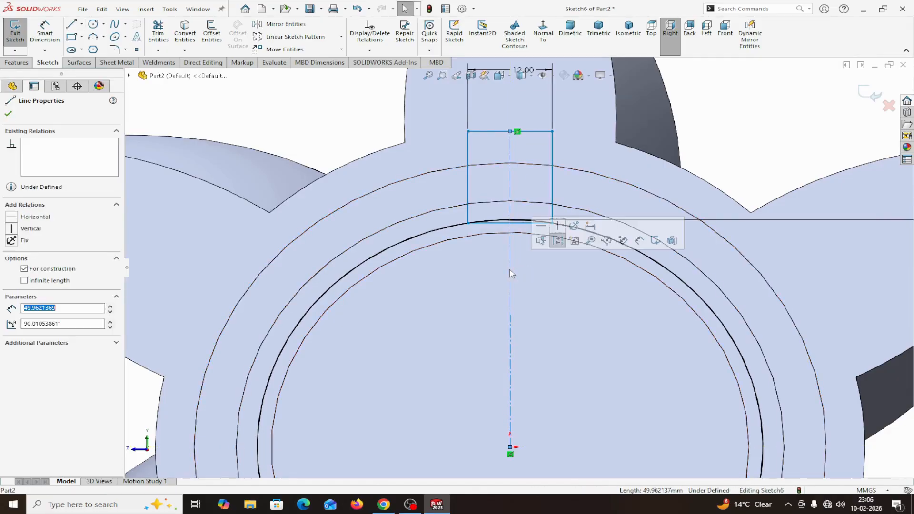
click(557, 226)
scroll(586, 314, up, 1)
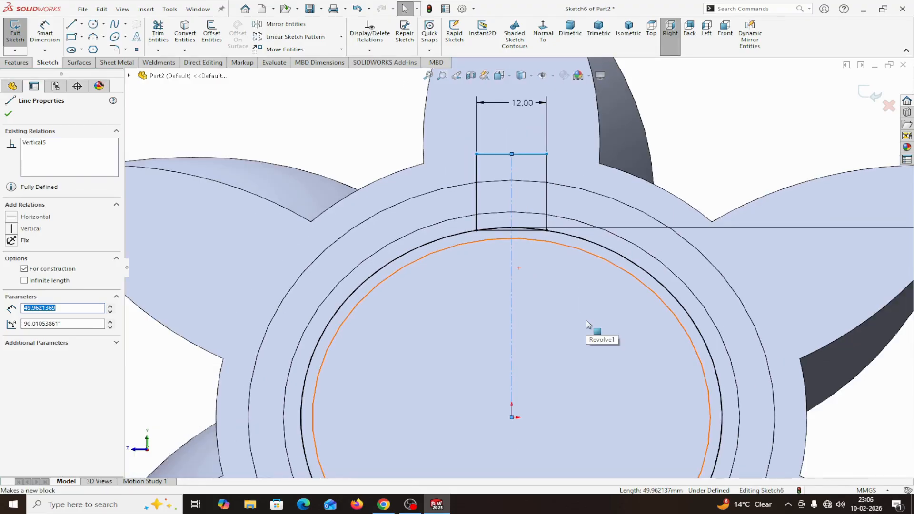
scroll(588, 325, up, 2)
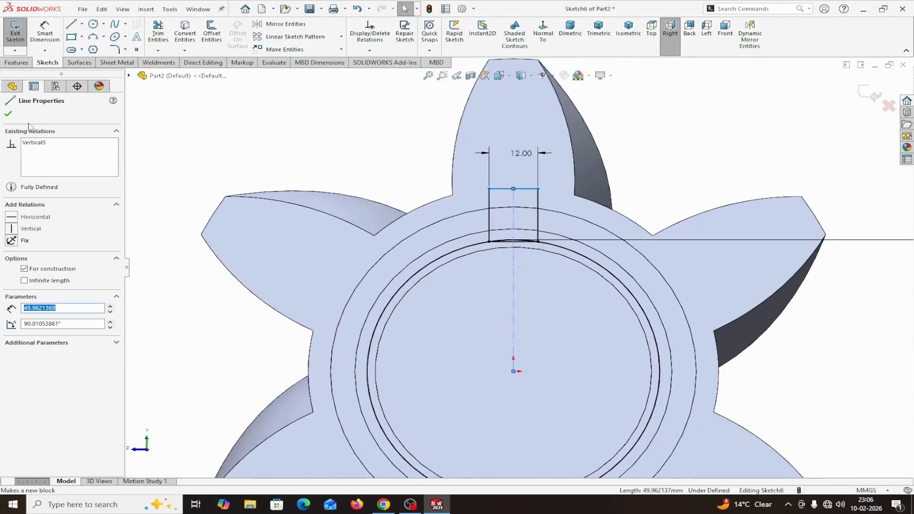
click(8, 113)
Dimension the rectangle's upper edge from the origin and set the distance to 72/2+6 mm
click(45, 31)
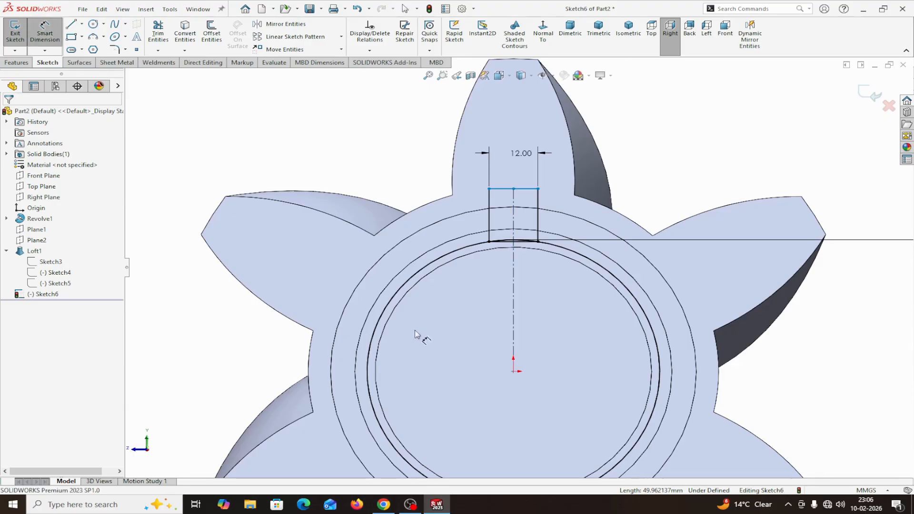
click(513, 371)
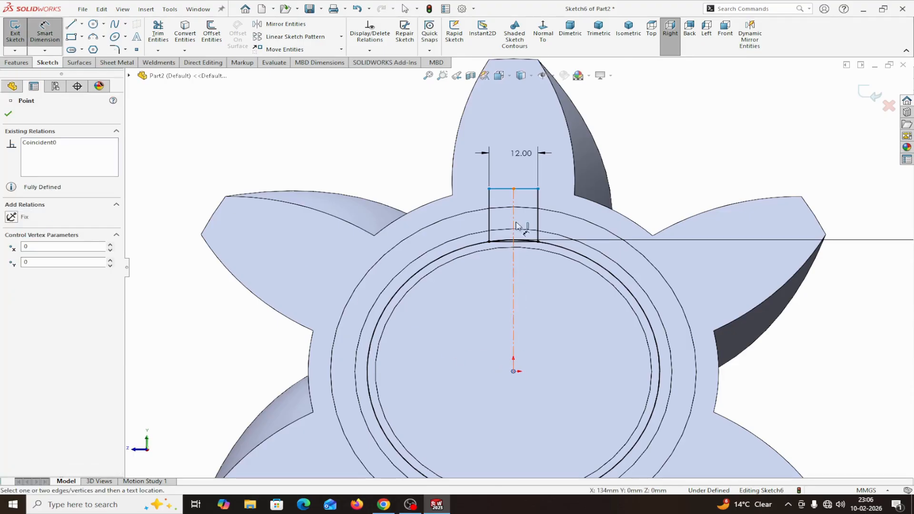
click(528, 189)
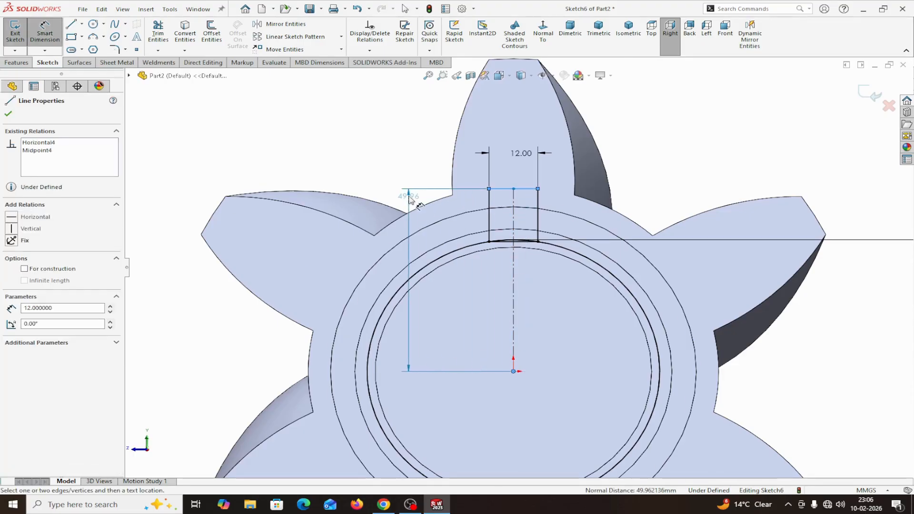
click(650, 205)
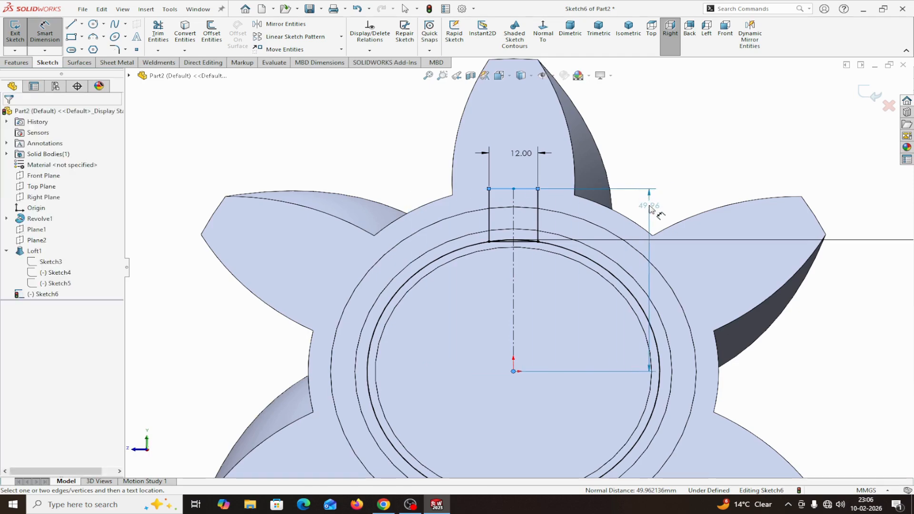
text(7)
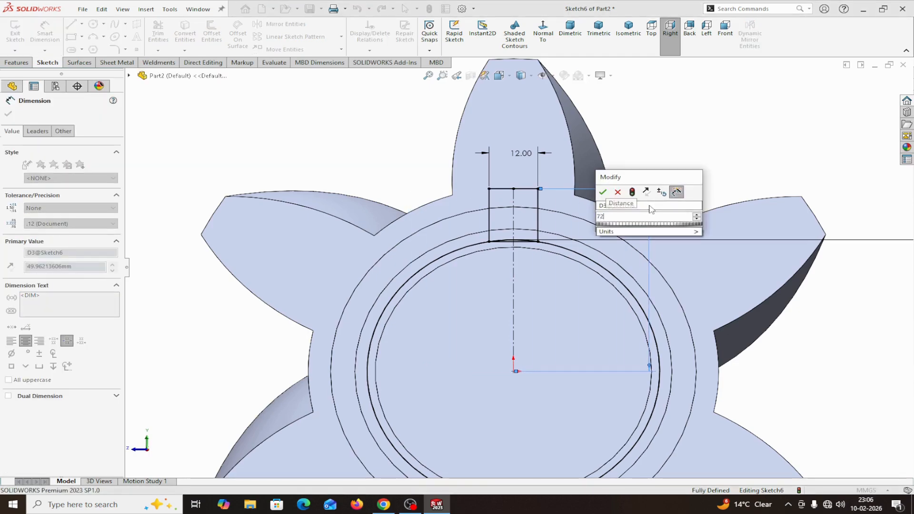
text(2/2+)
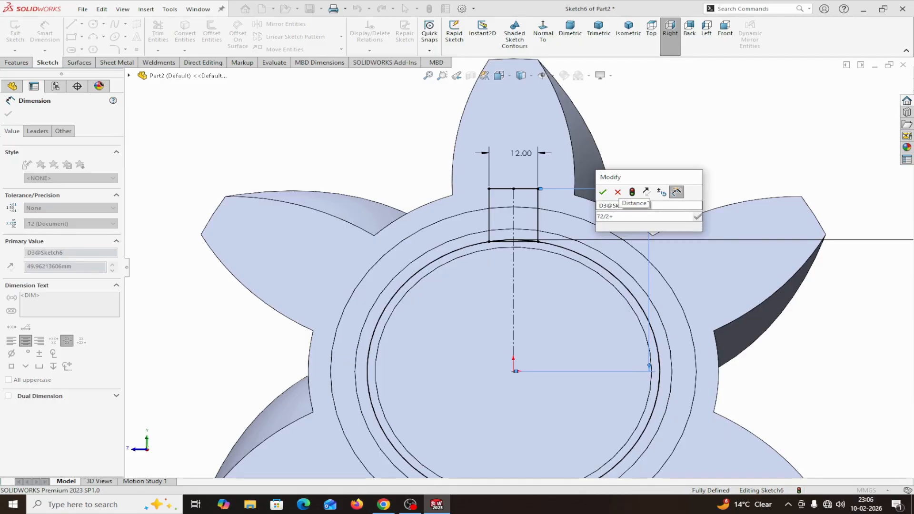
text(6)
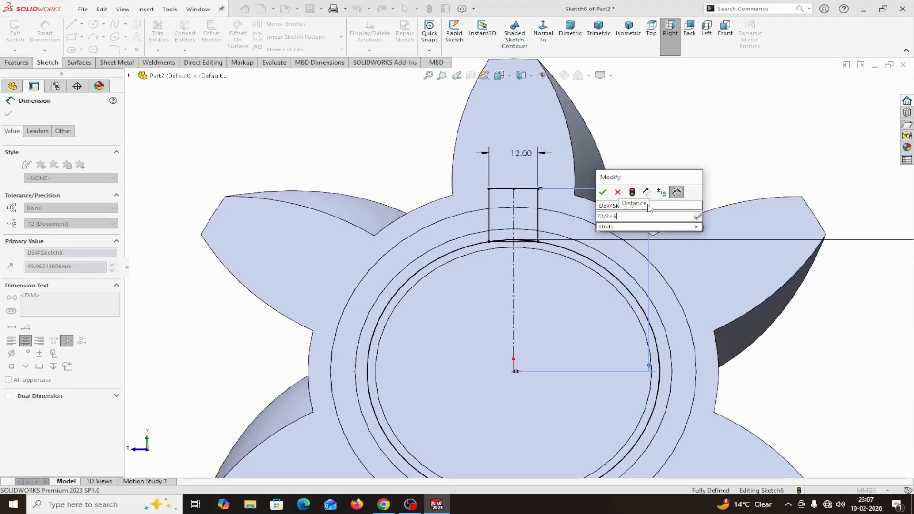
click(602, 192)
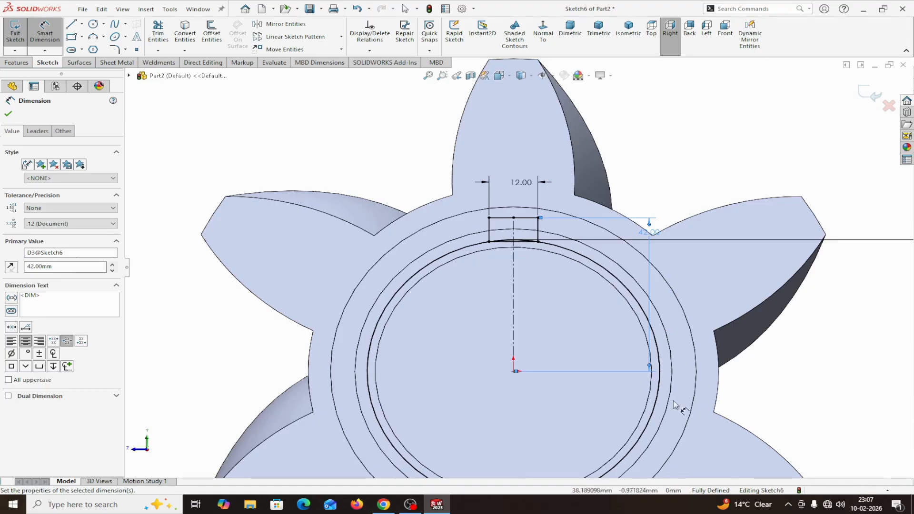
click(9, 114)
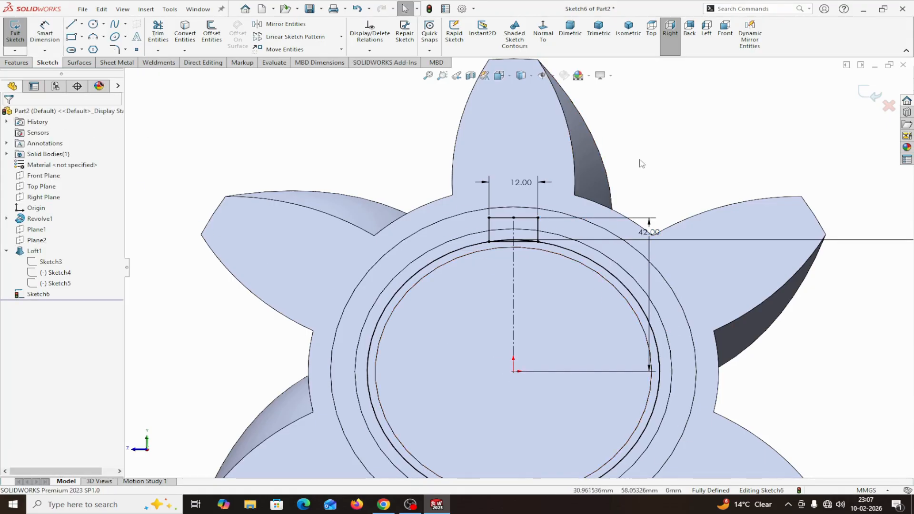
Start a boss extrusion of the sketch with the two halves of the 12 mm wide rectangle as contours
middle_drag(624, 164, 640, 158)
click(16, 62)
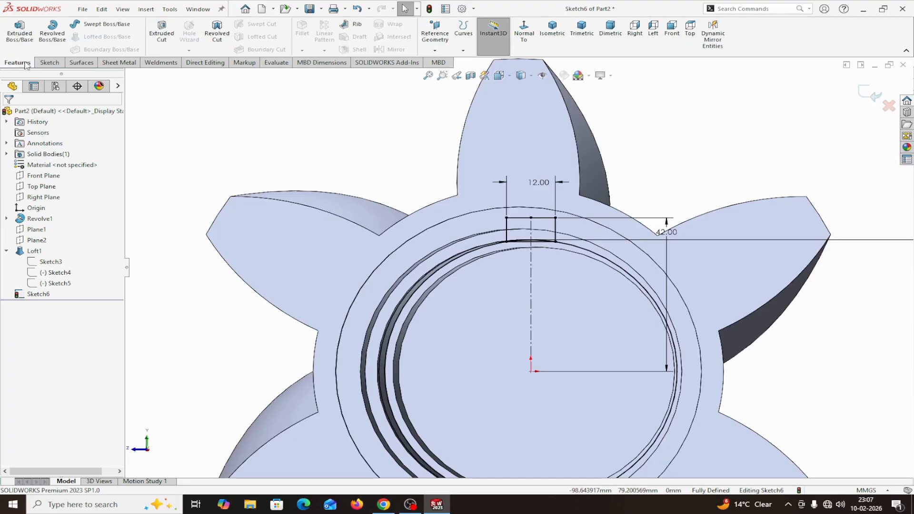
click(25, 40)
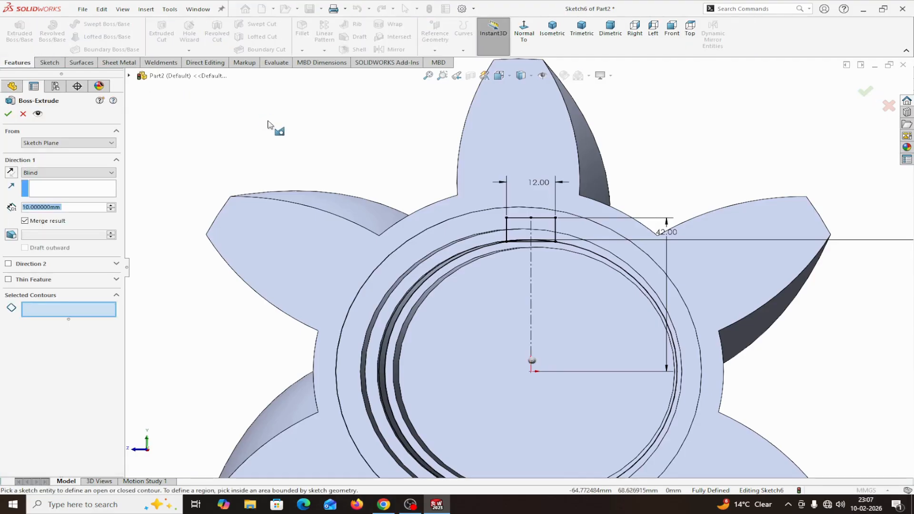
click(59, 310)
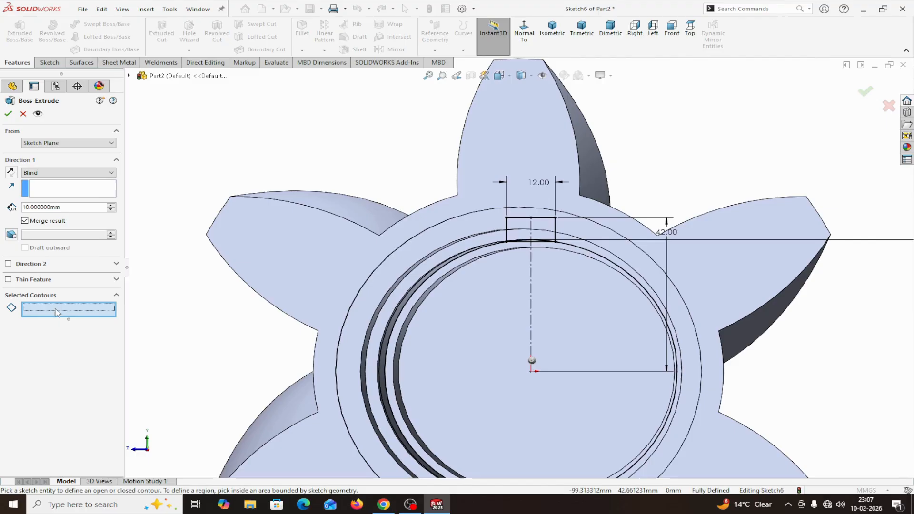
click(522, 233)
click(543, 236)
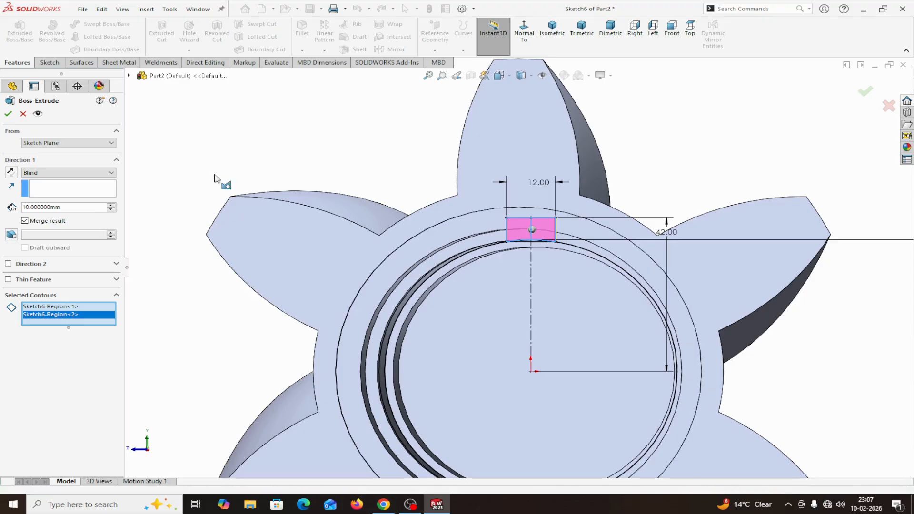
Reverse the extrusion toward the gear and extrude the rectangle 60 mm blind, merged with the shaft
middle_drag(255, 222, 264, 165)
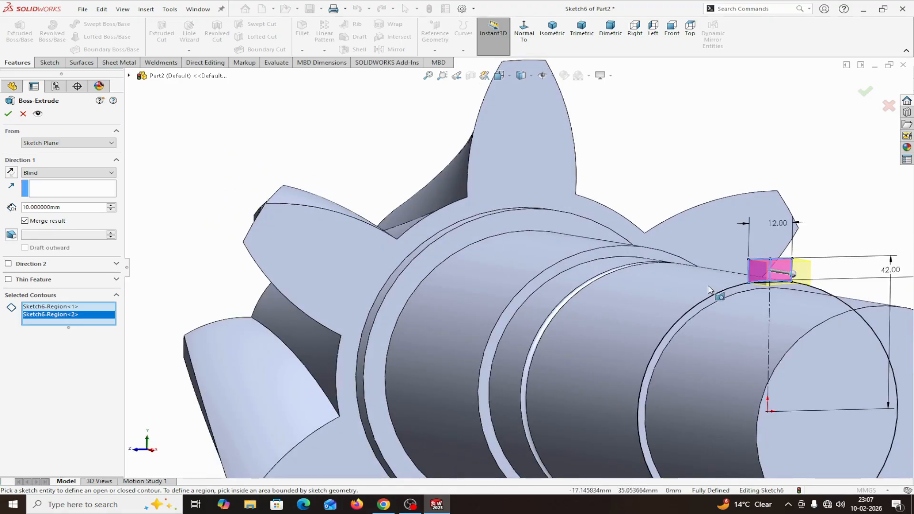
click(10, 171)
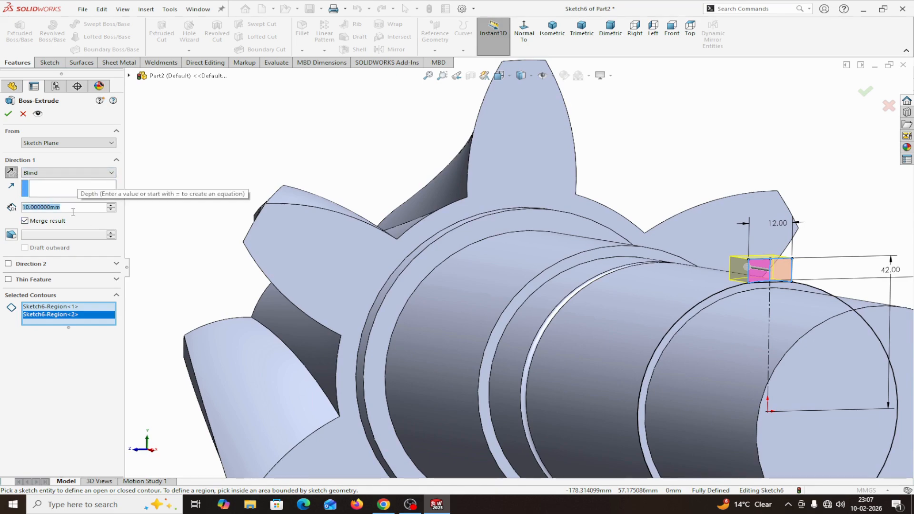
text(6)
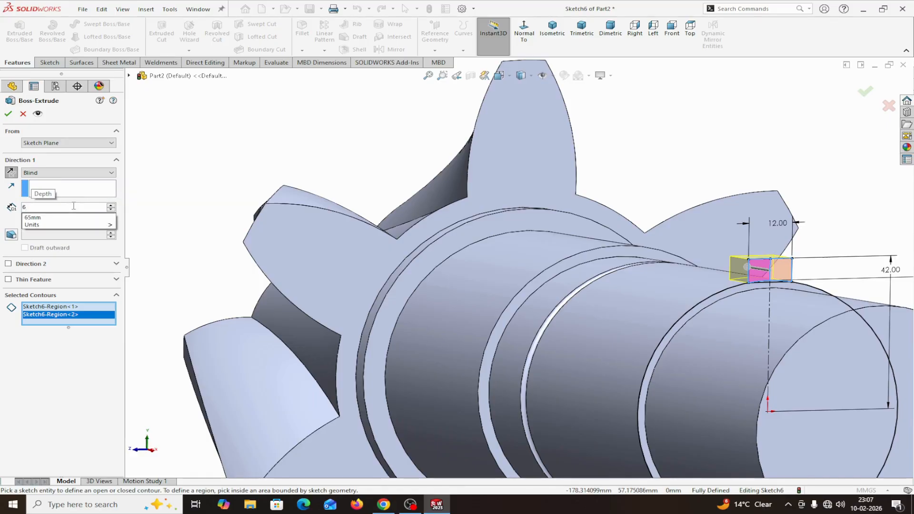
text(0.000000mm)
middle_drag(166, 181, 214, 224)
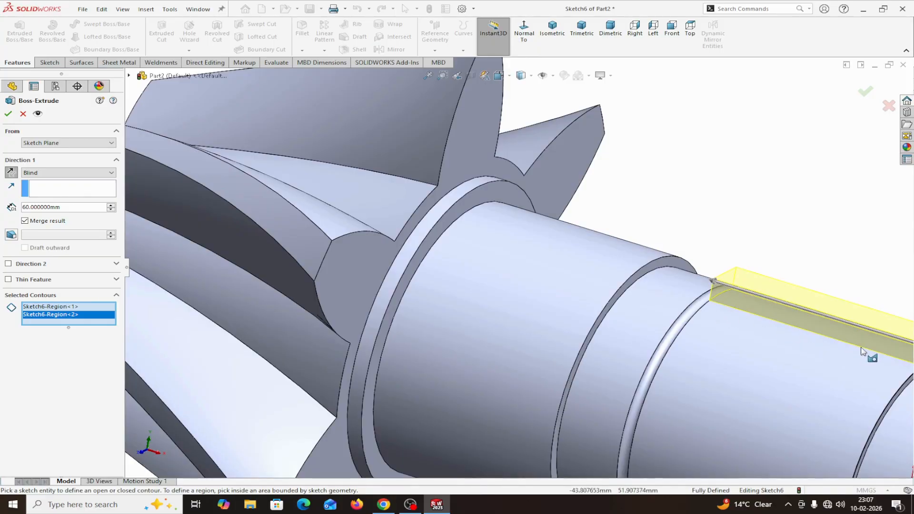
scroll(865, 360, up, 3)
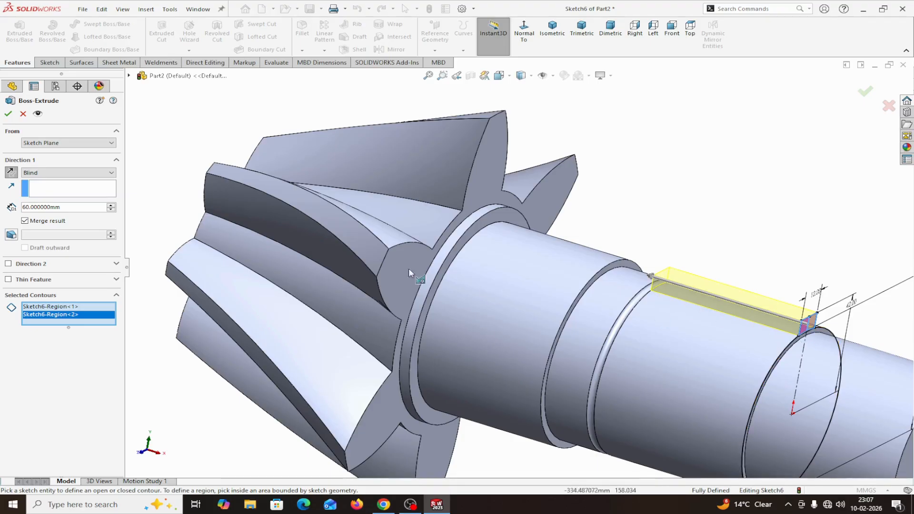
click(9, 114)
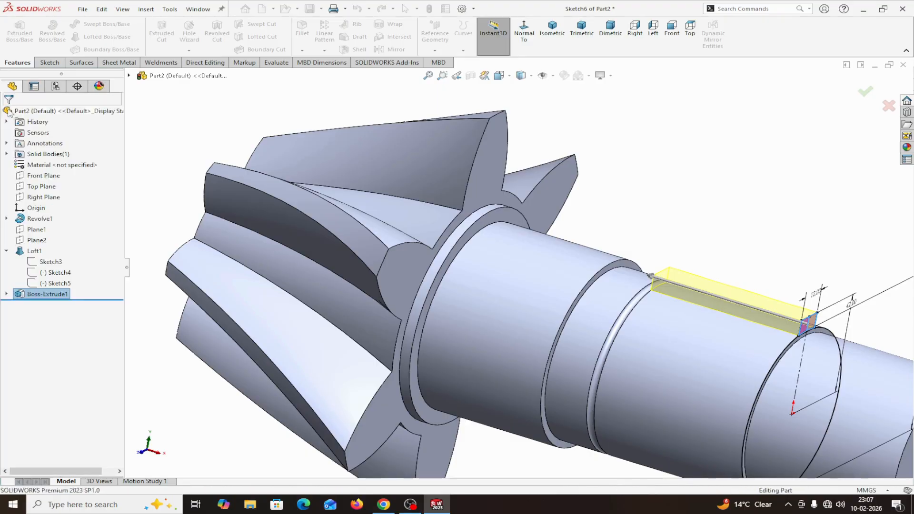
right_click(36, 299)
click(45, 265)
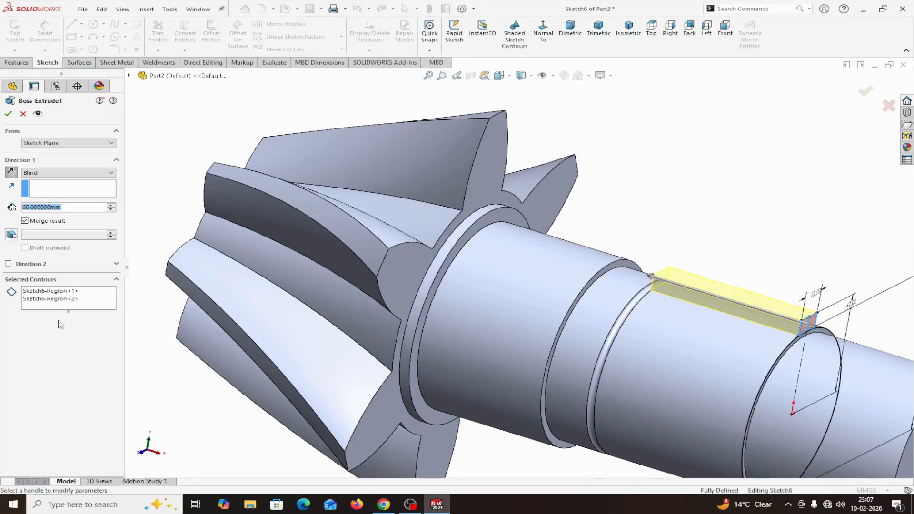
click(9, 113)
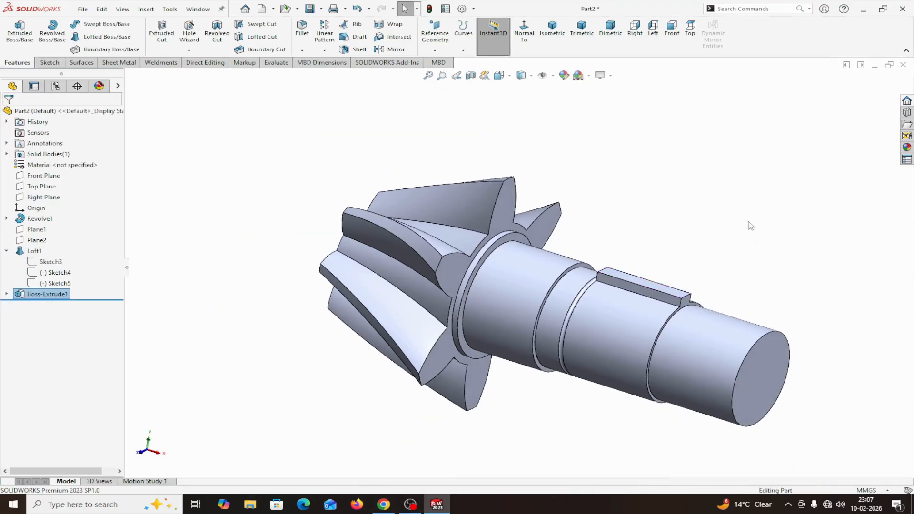
Pattern the extruded key circularly around the shaft step's cylindrical face with 8 equally spaced instances over 360 degrees
click(325, 51)
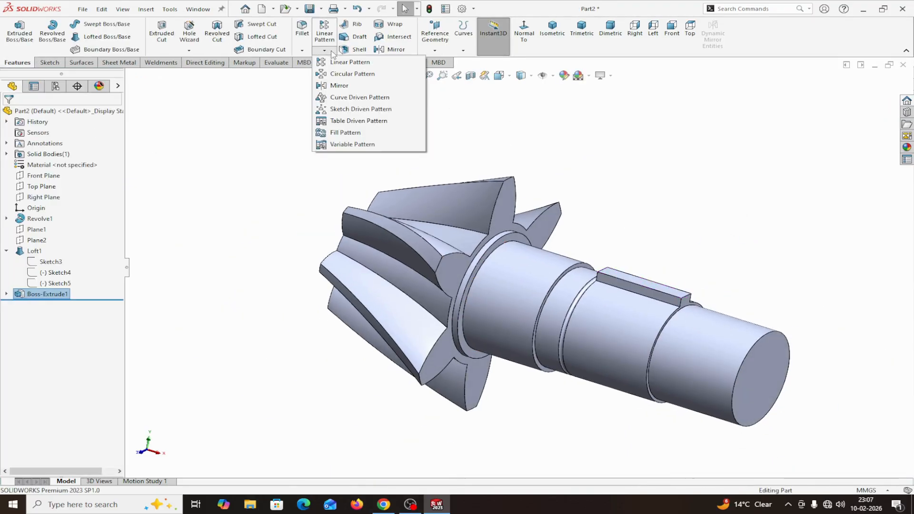
click(338, 74)
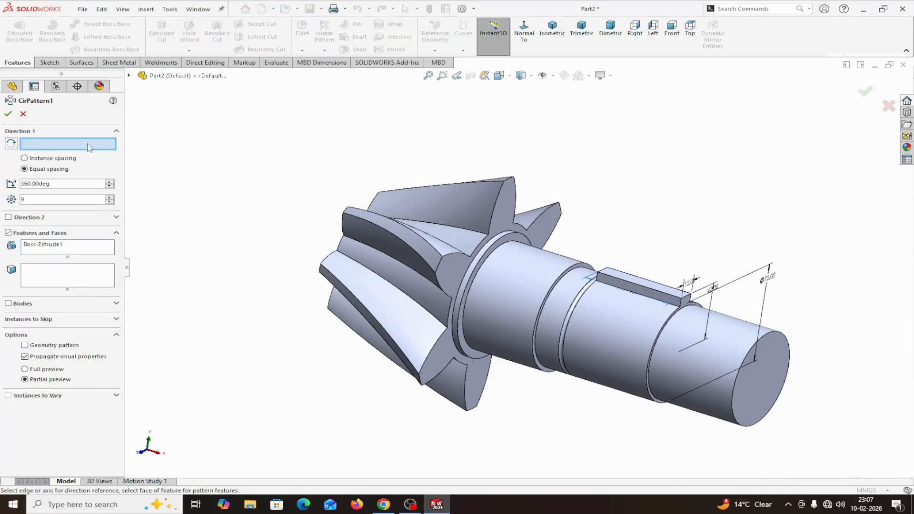
click(633, 341)
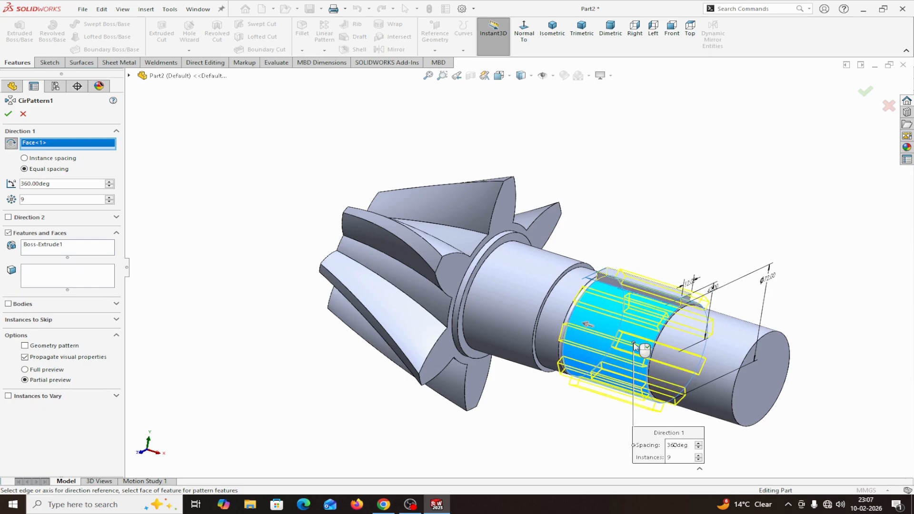
click(110, 201)
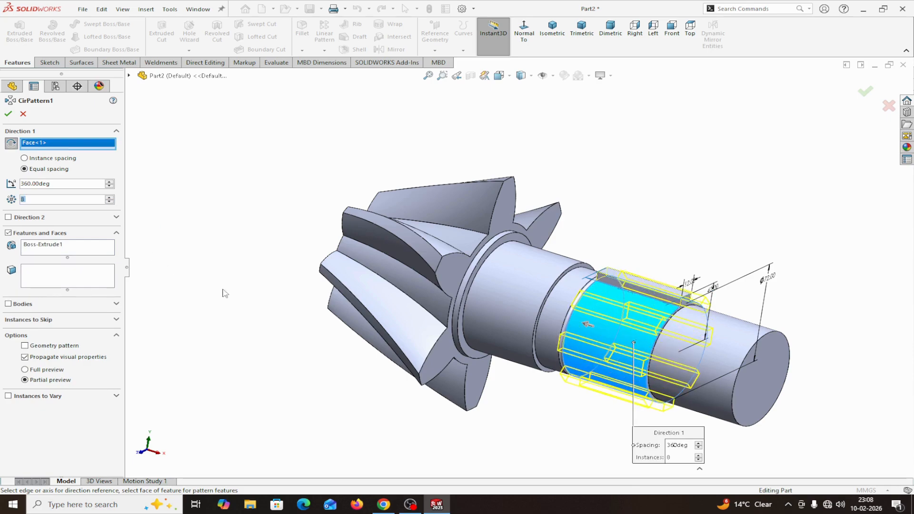
middle_drag(224, 293, 132, 246)
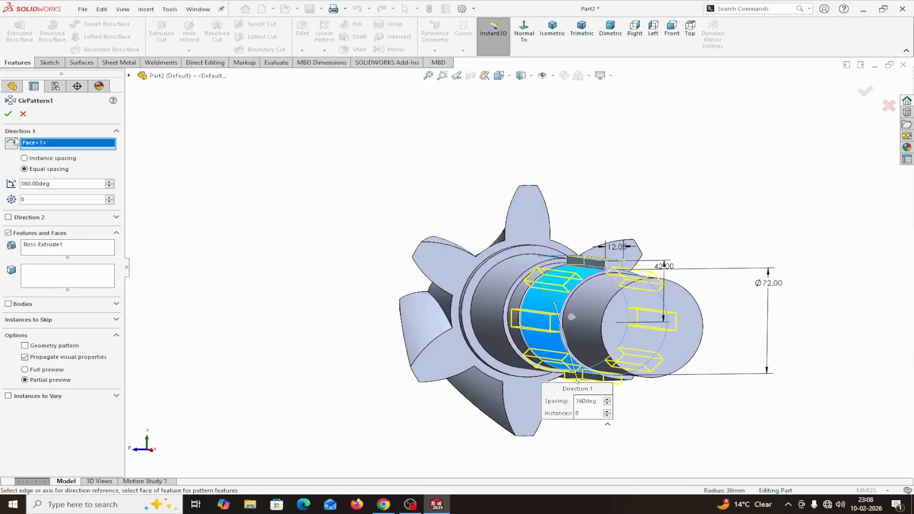
click(8, 114)
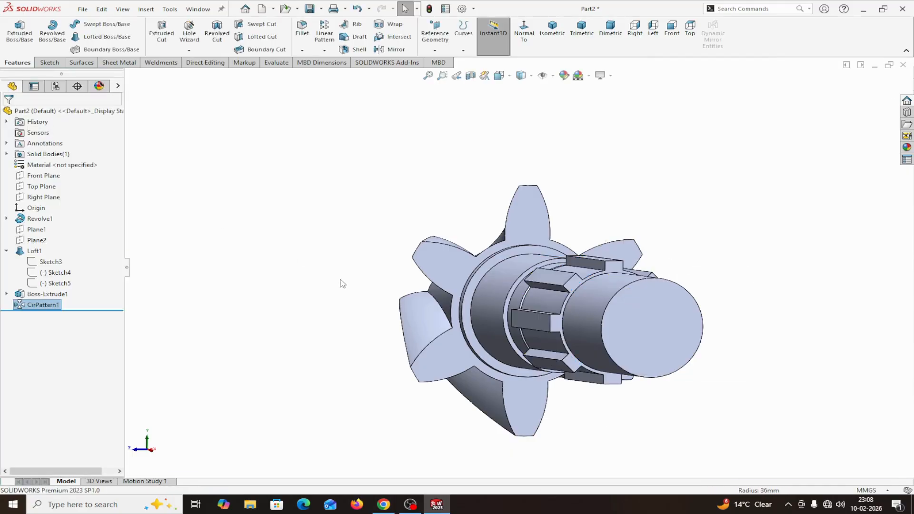
Sketch a circle of about 21.4 mm radius centred on the origin on the shaft's free end face
middle_drag(342, 284, 379, 300)
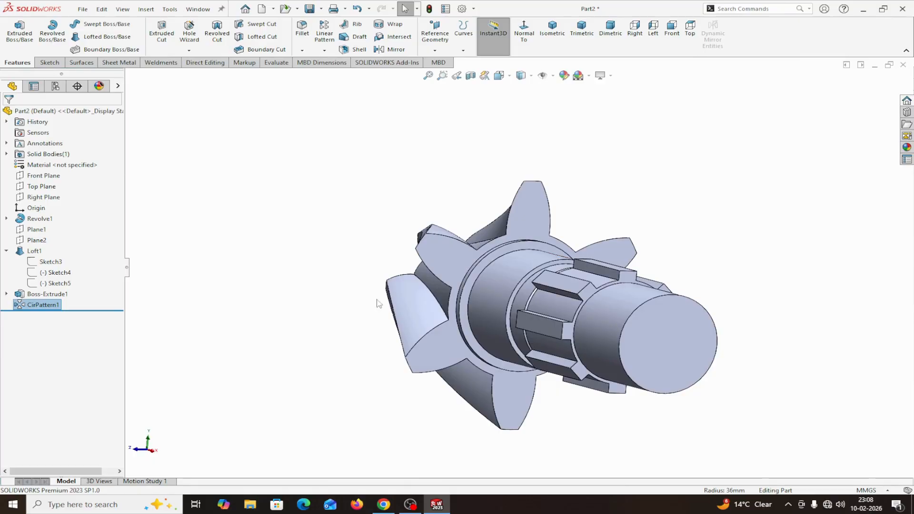
click(678, 341)
click(723, 315)
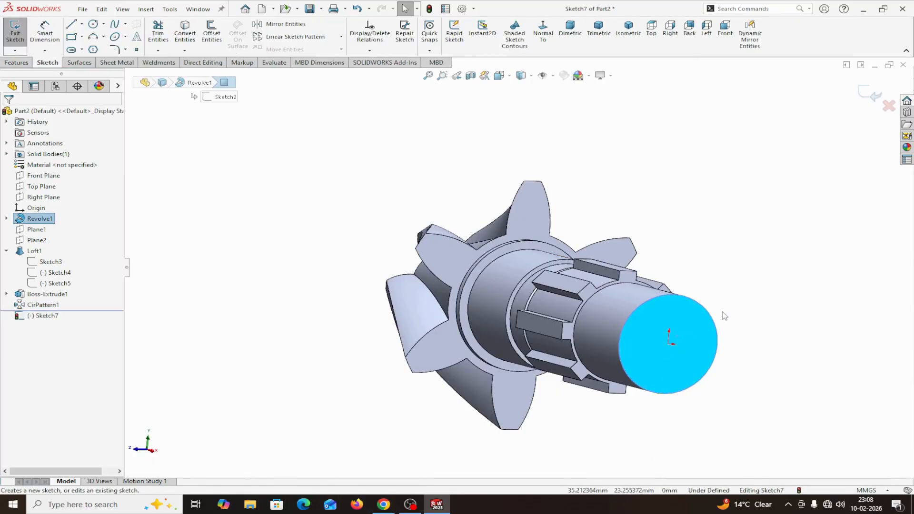
click(542, 32)
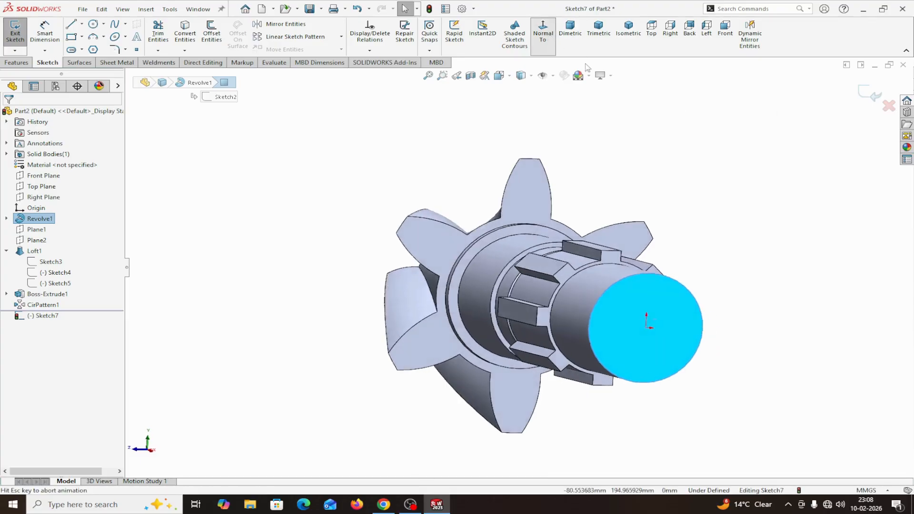
click(93, 24)
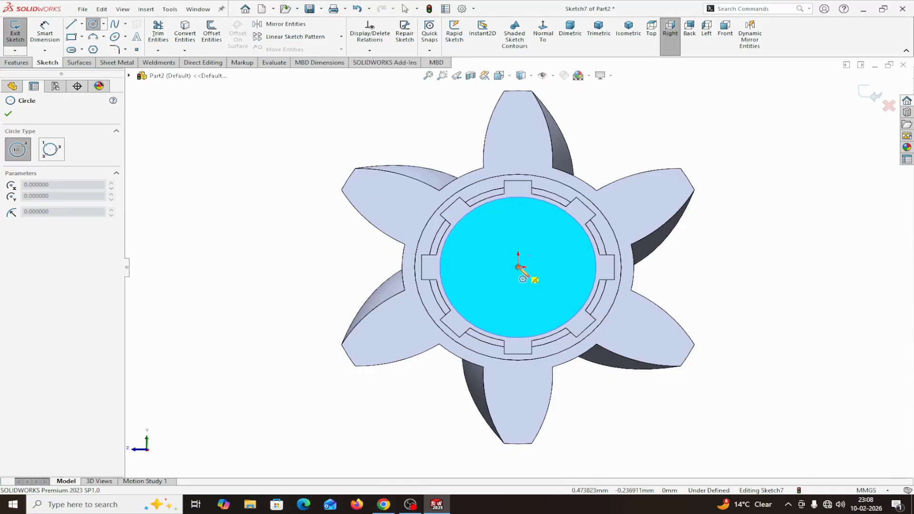
click(518, 267)
click(544, 231)
right_click(539, 230)
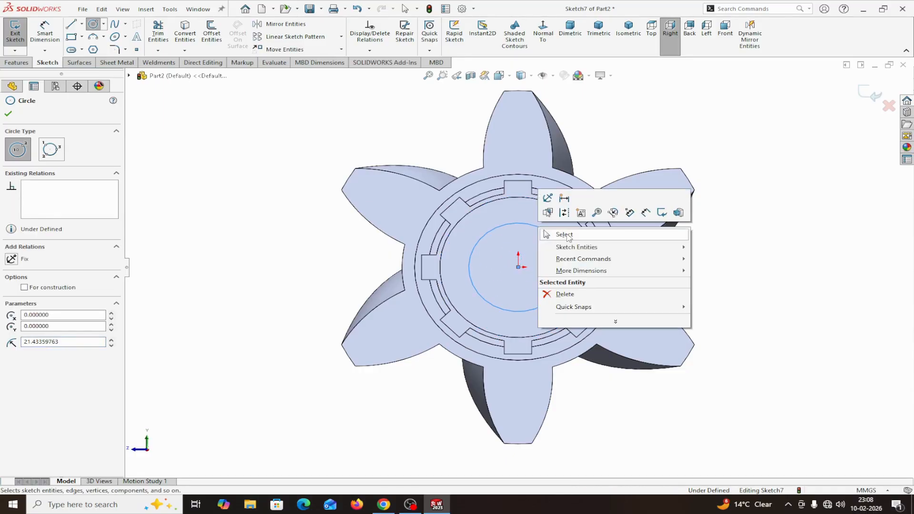
Dimension the circle on the shaft's free end face to a diameter of 30 mm
click(564, 234)
click(35, 42)
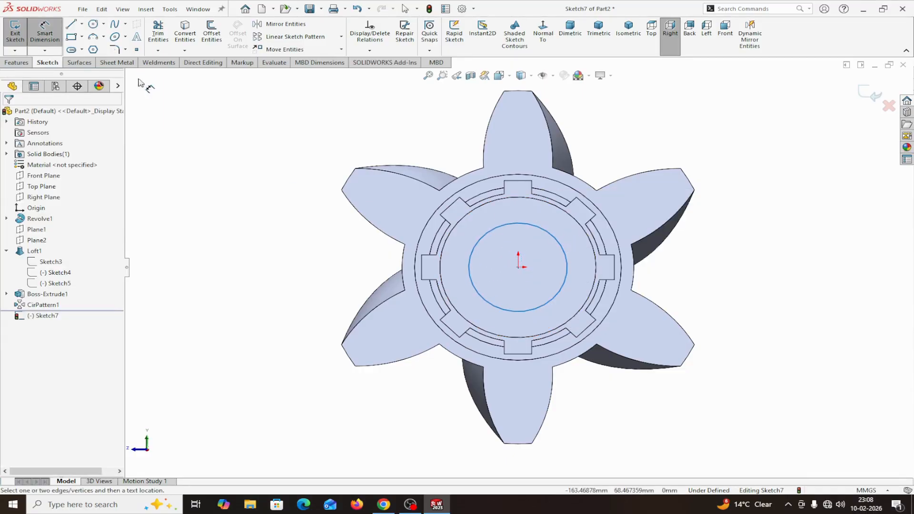
click(547, 308)
click(769, 346)
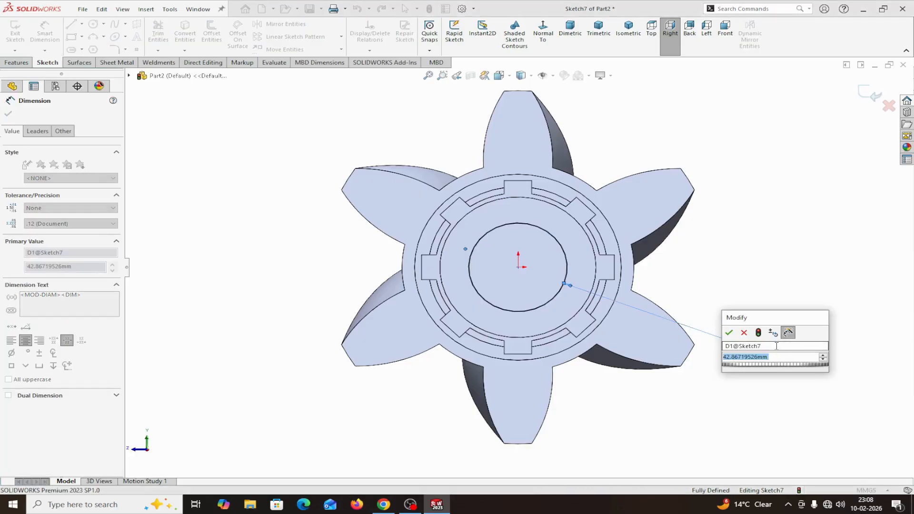
text(30)
key(Return)
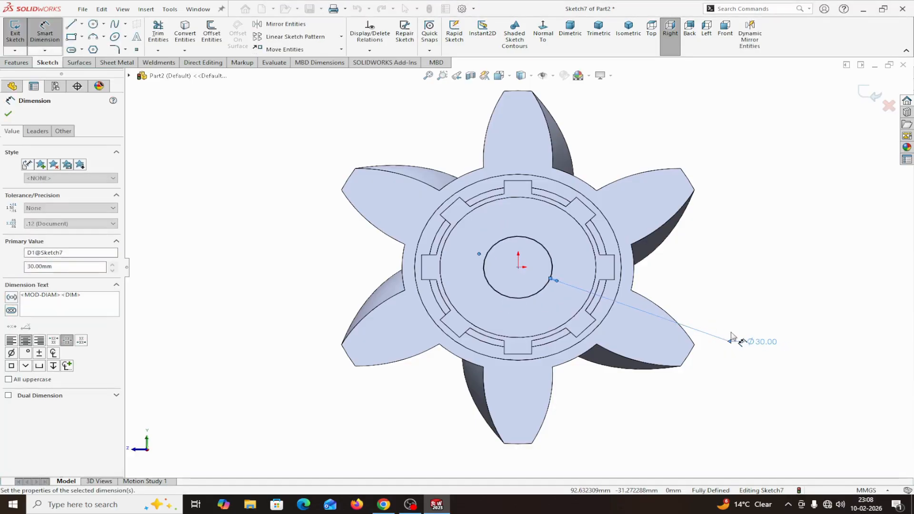
click(9, 115)
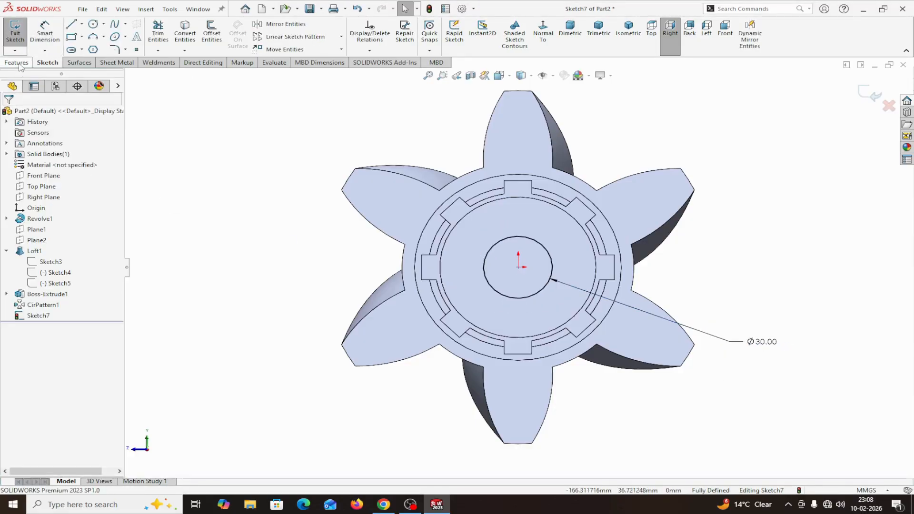
Cut-extrude the 30 mm circle Through All along the shaft to bore through the shaft and gear
click(17, 63)
click(162, 33)
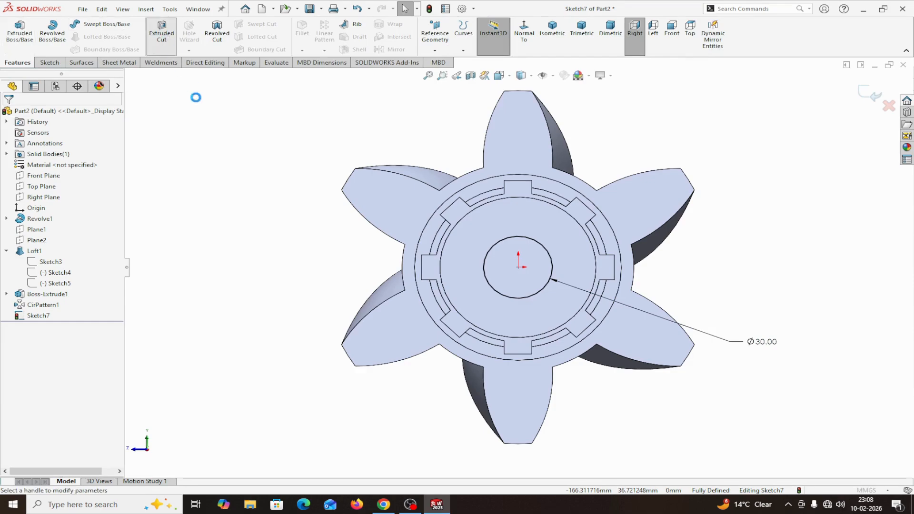
click(49, 173)
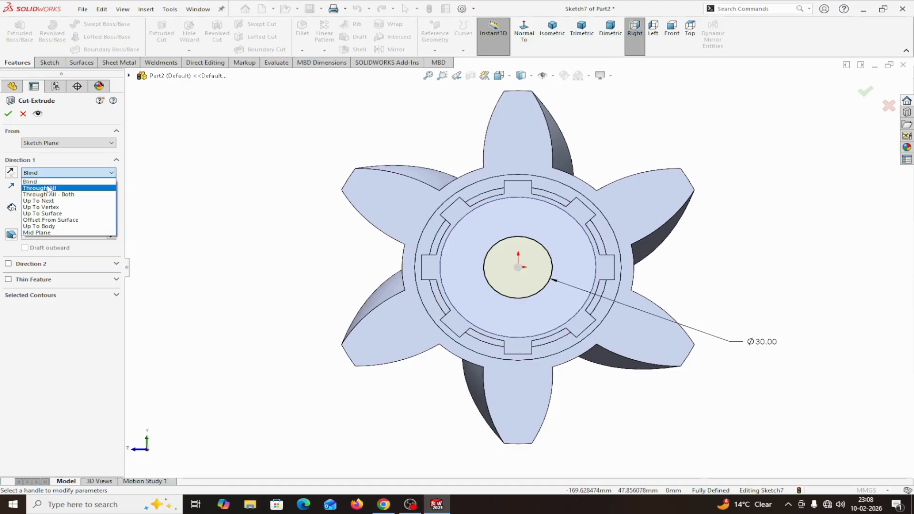
click(47, 191)
middle_drag(141, 213, 319, 276)
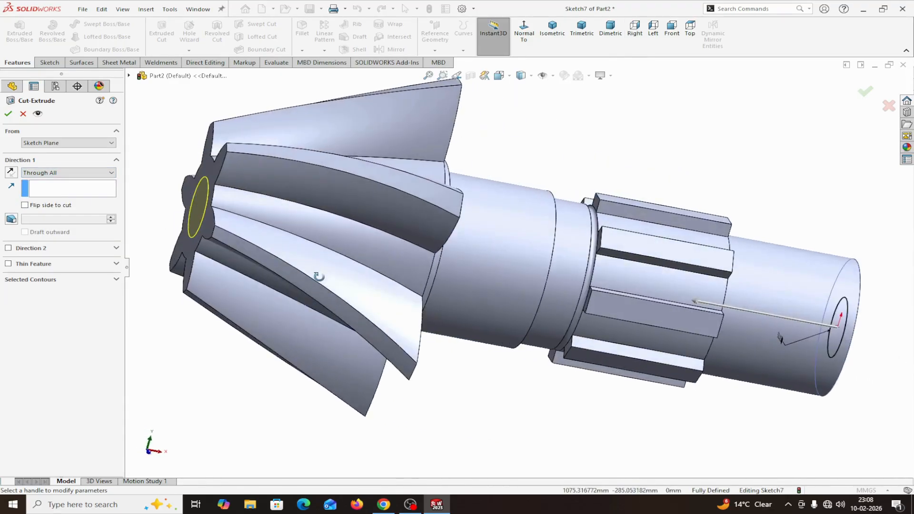
click(8, 114)
Examine the model from both ends, including the central bore, the twisted gear teeth and the splines
scroll(469, 406, down, 2)
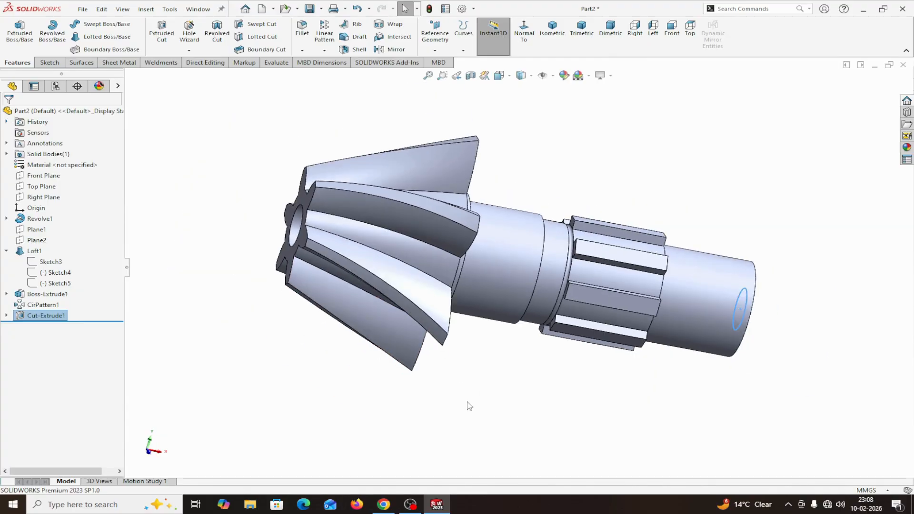
mouse_move(467, 404)
middle_down()
mouse_move(420, 379)
mouse_move(434, 367)
mouse_move(477, 369)
mouse_move(487, 416)
mouse_move(458, 422)
mouse_move(476, 406)
middle_up()
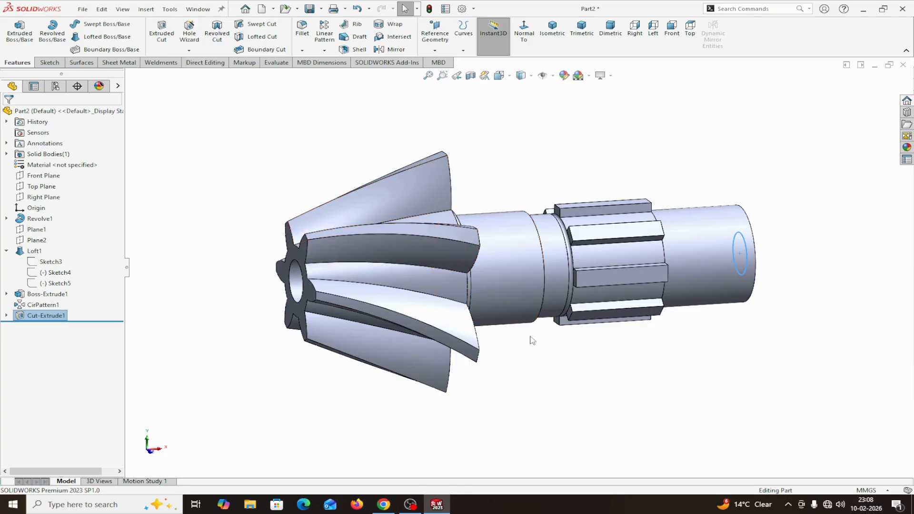
middle_drag(562, 373, 607, 380)
key(Escape)
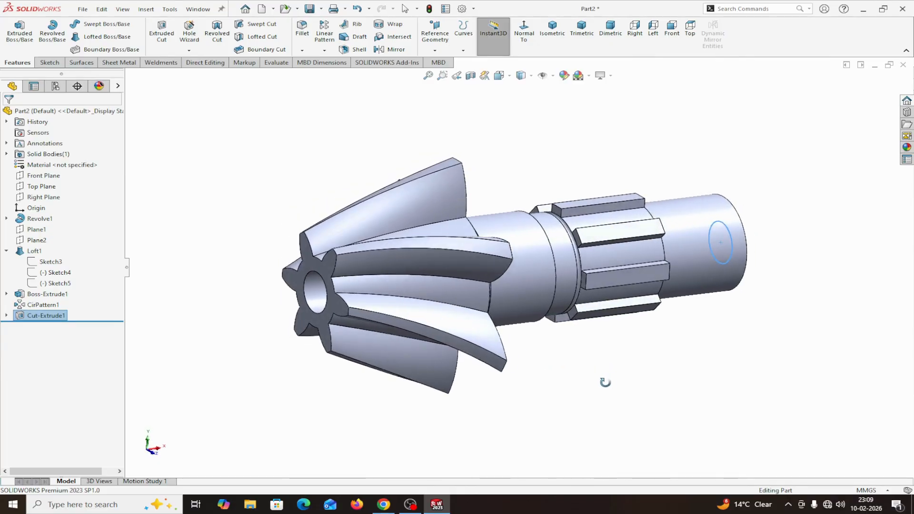
key(Escape)
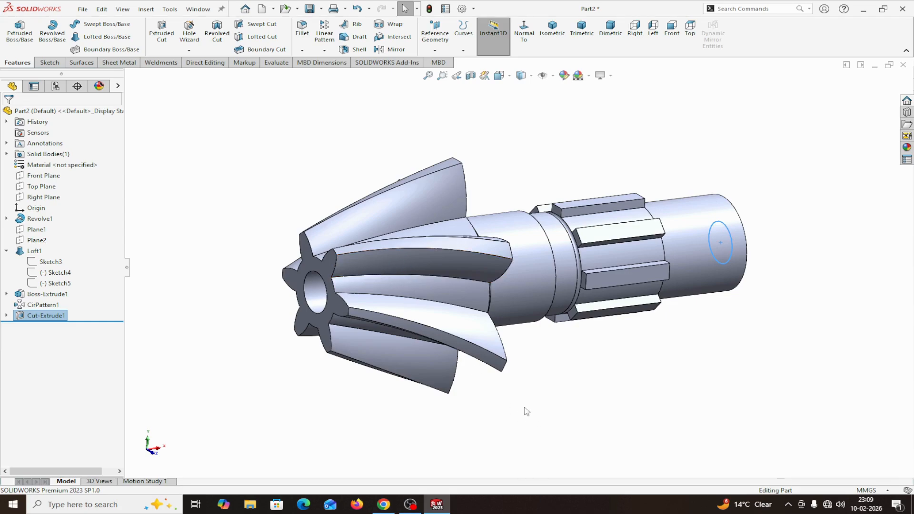
middle_drag(647, 382, 593, 371)
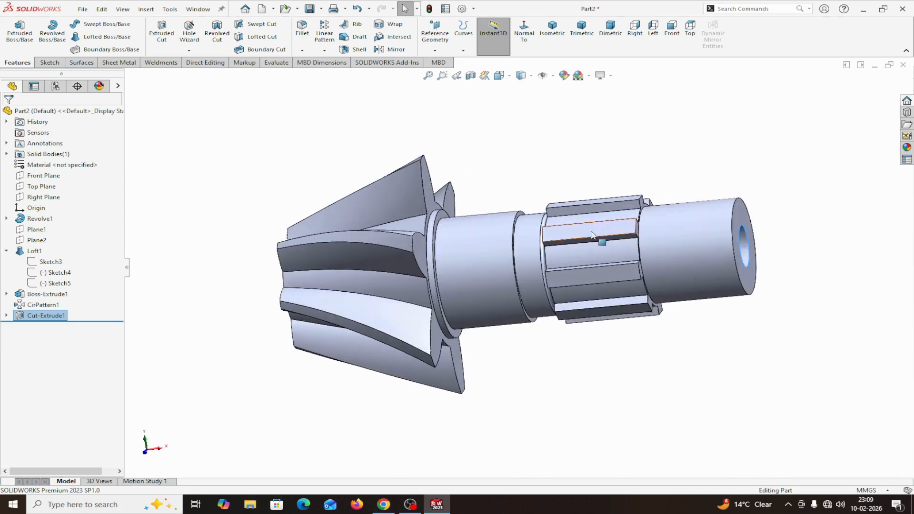
middle_drag(534, 371, 575, 351)
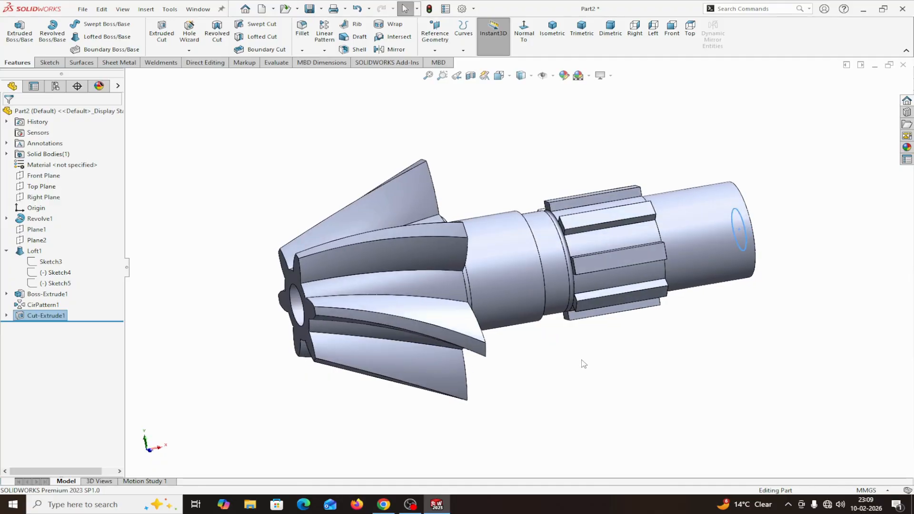